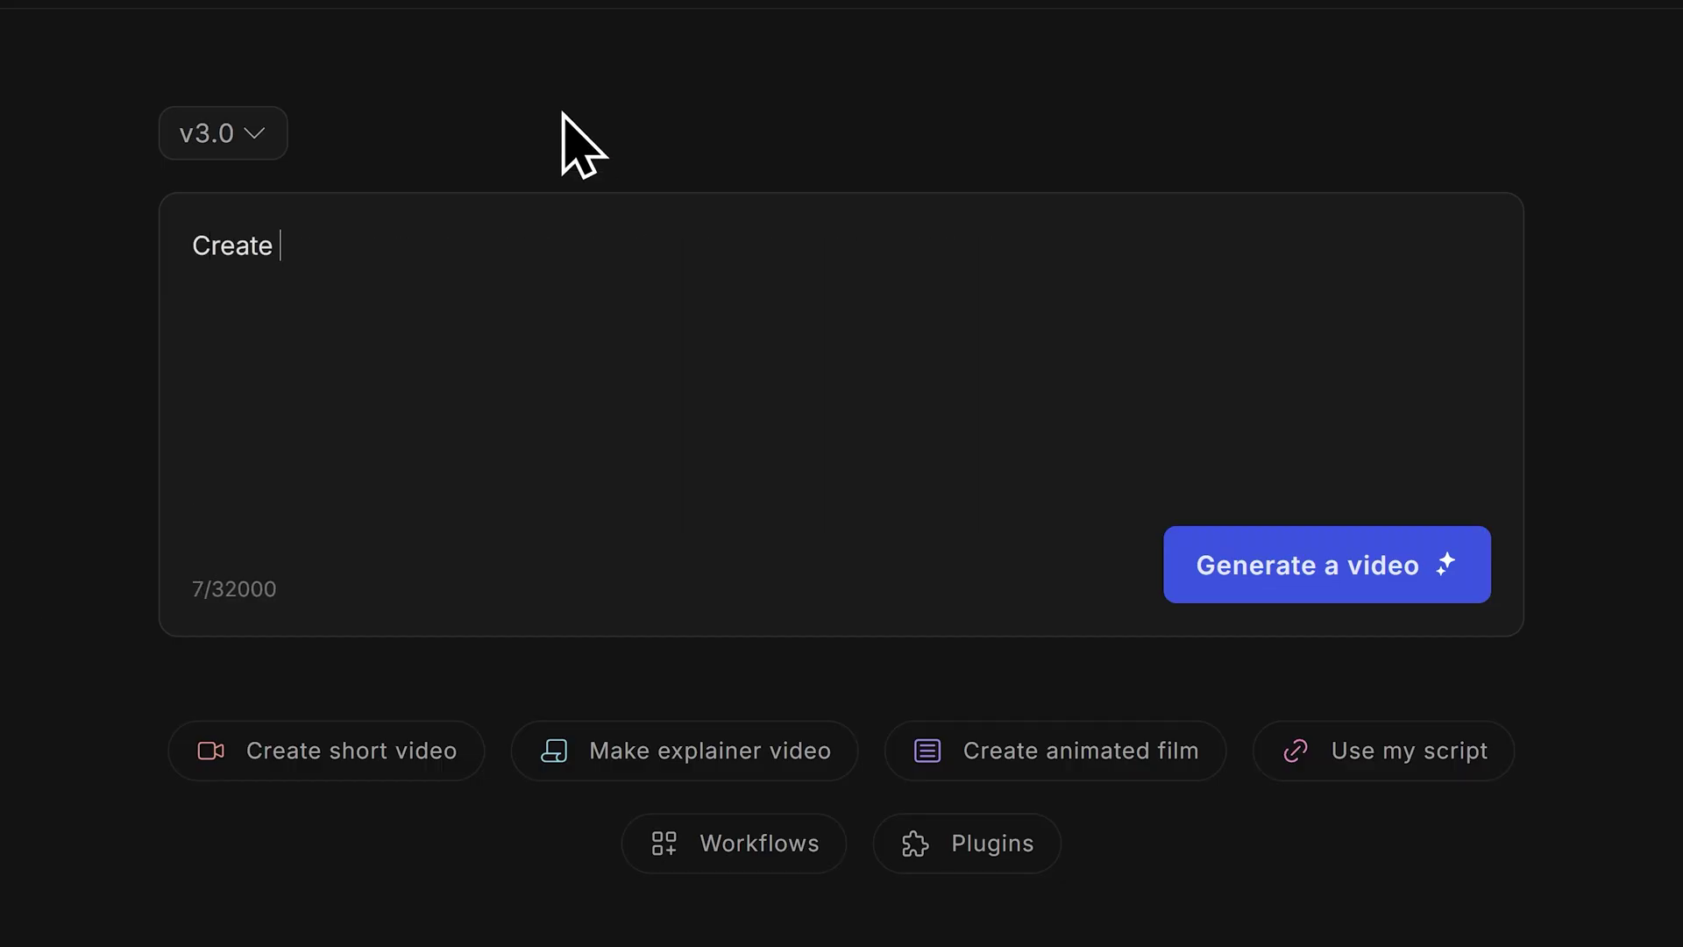
- Generate a video from the prompt 'Create a 30 second explainer video talking about underwater sea creatures.'
{"action": "type", "text": "a 30 second explainer video talking about underwater sea creatures."}
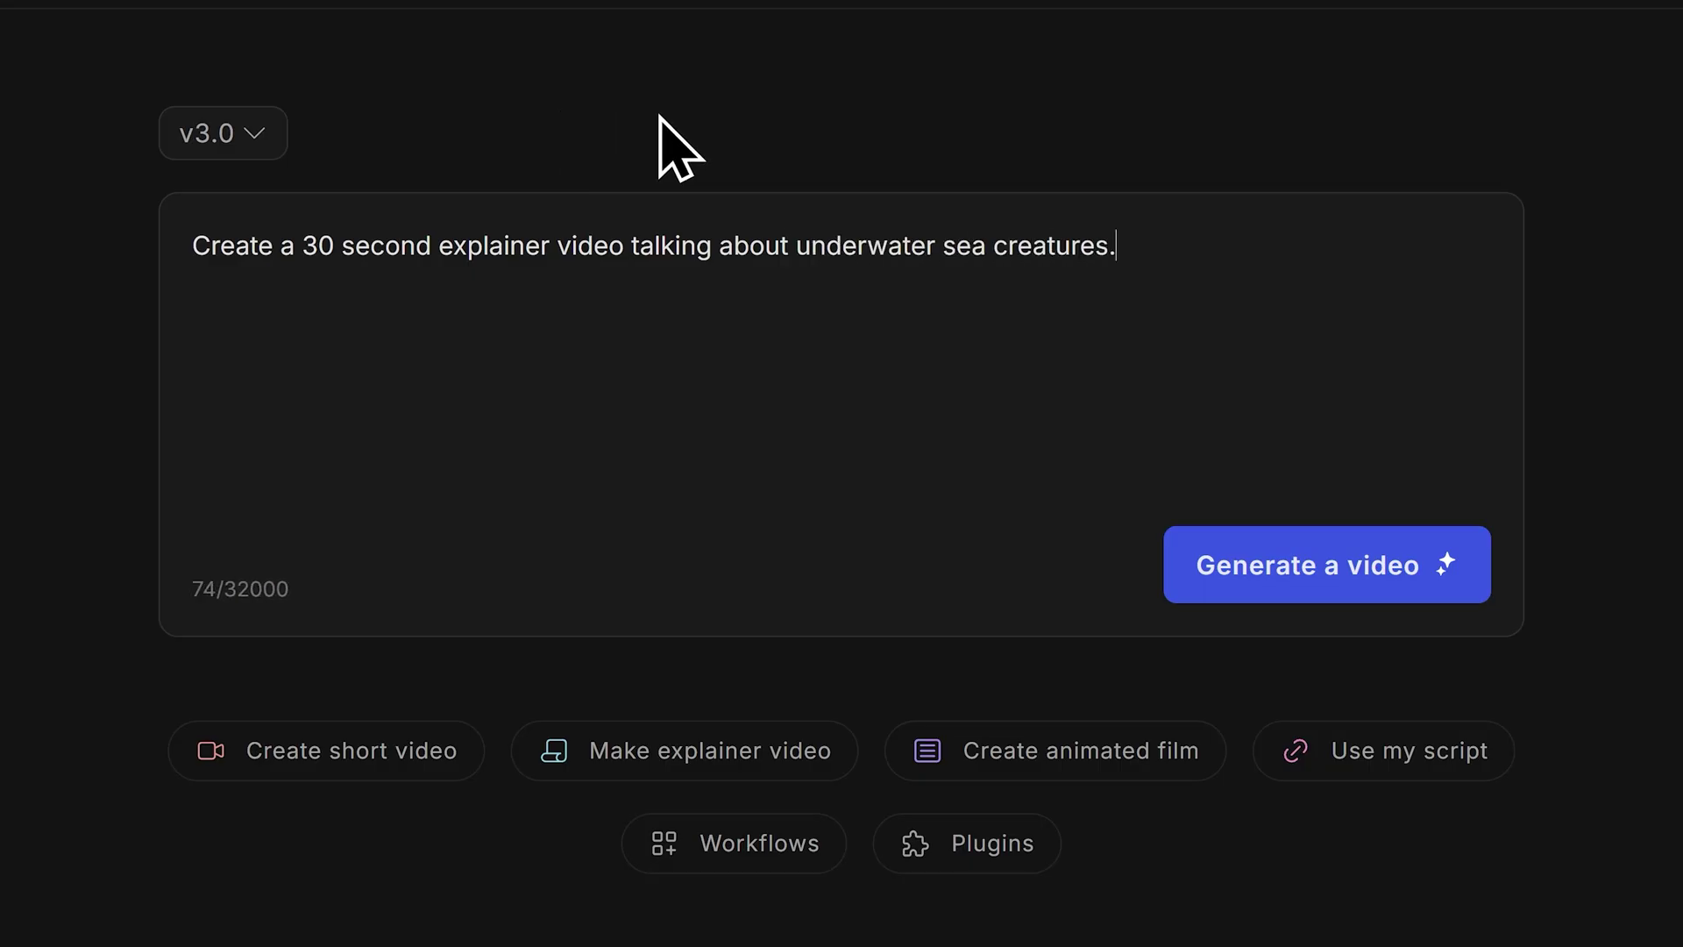
{"action": "left_click", "coordinate": [1306, 579]}
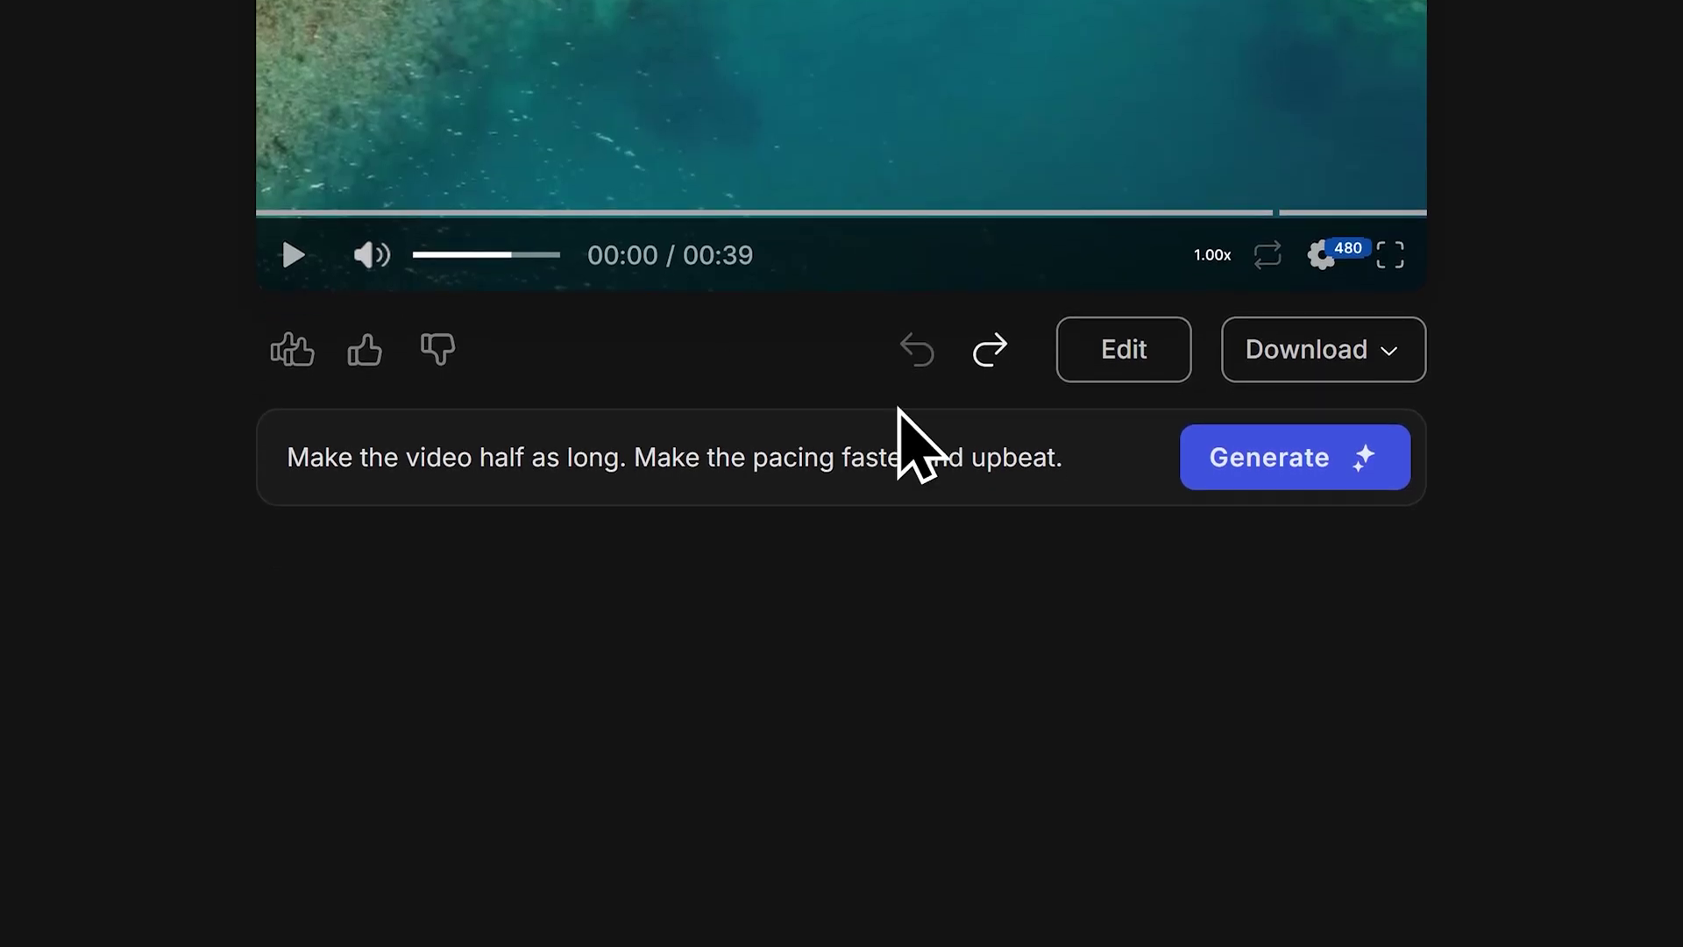
- Shorten and speed up the video, then dub it into Japanese with captions and play it
{"action": "left_click", "coordinate": [1285, 481]}
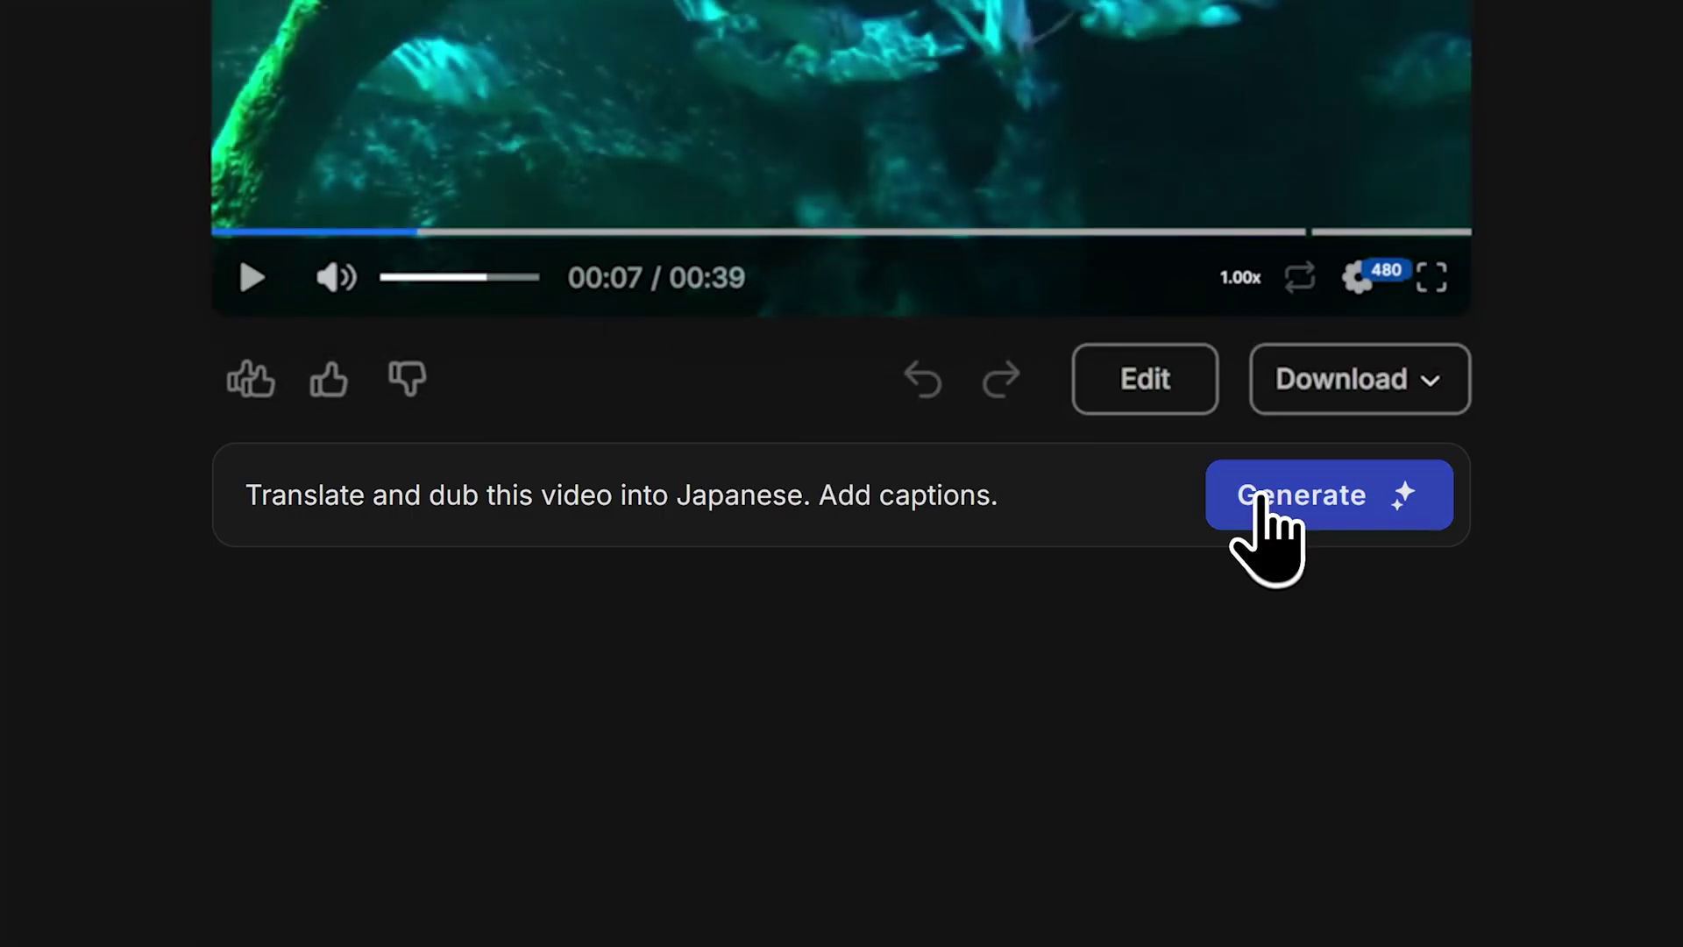
{"action": "left_click", "coordinate": [1341, 519]}
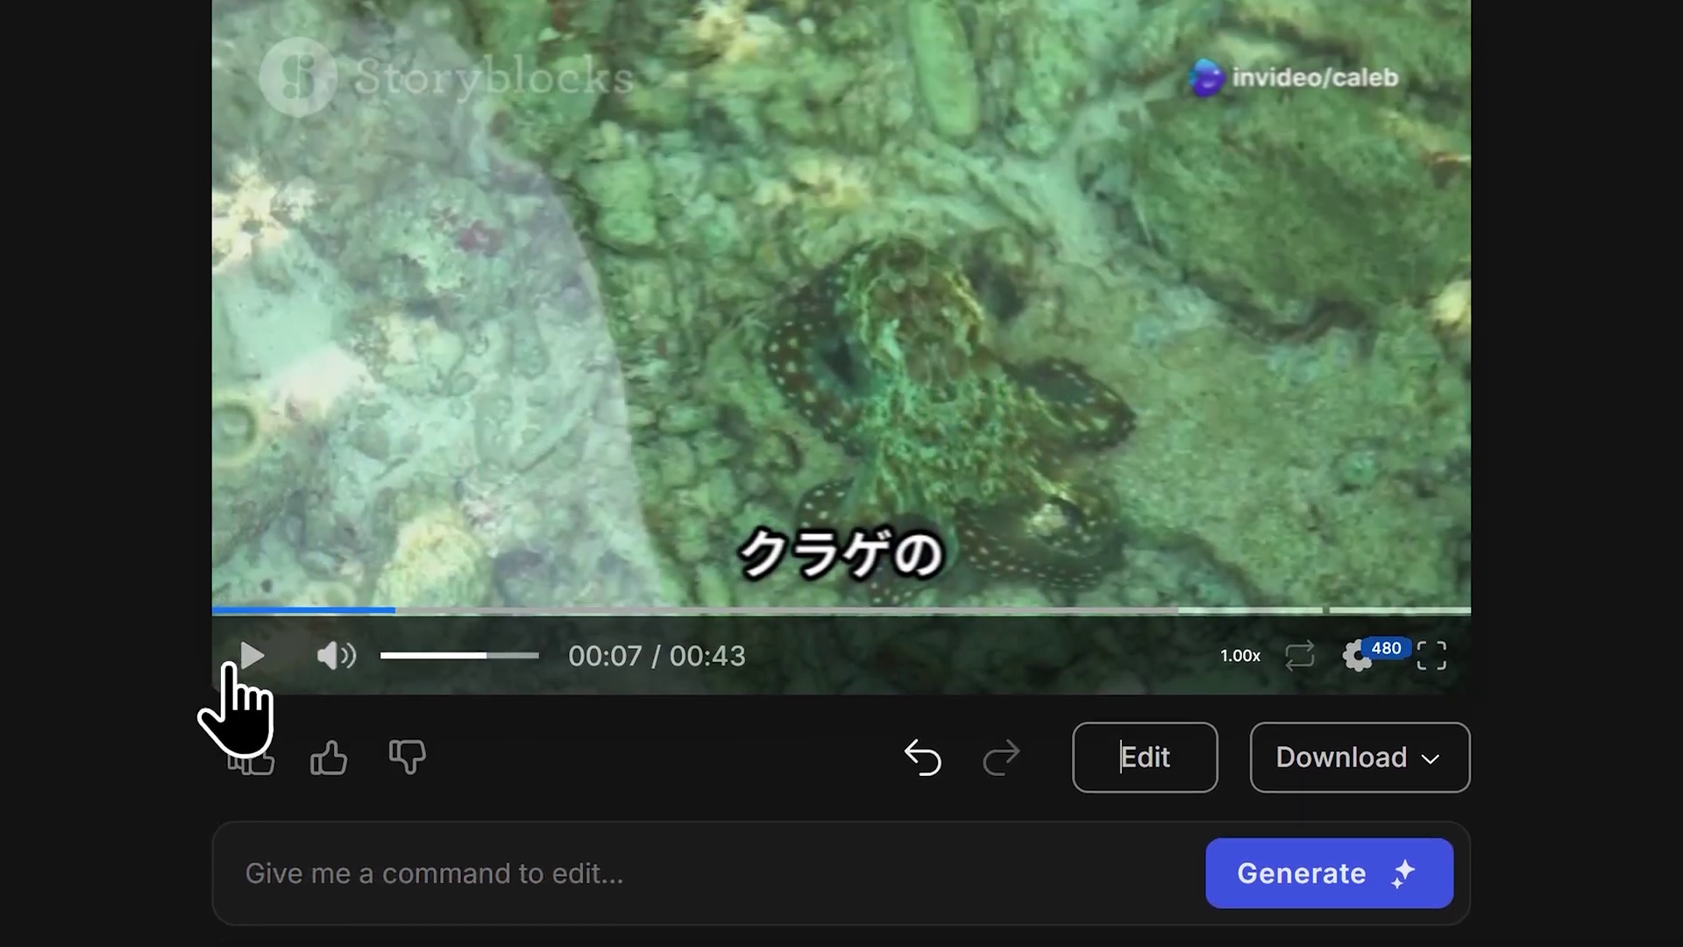
{"action": "left_click", "coordinate": [251, 277]}
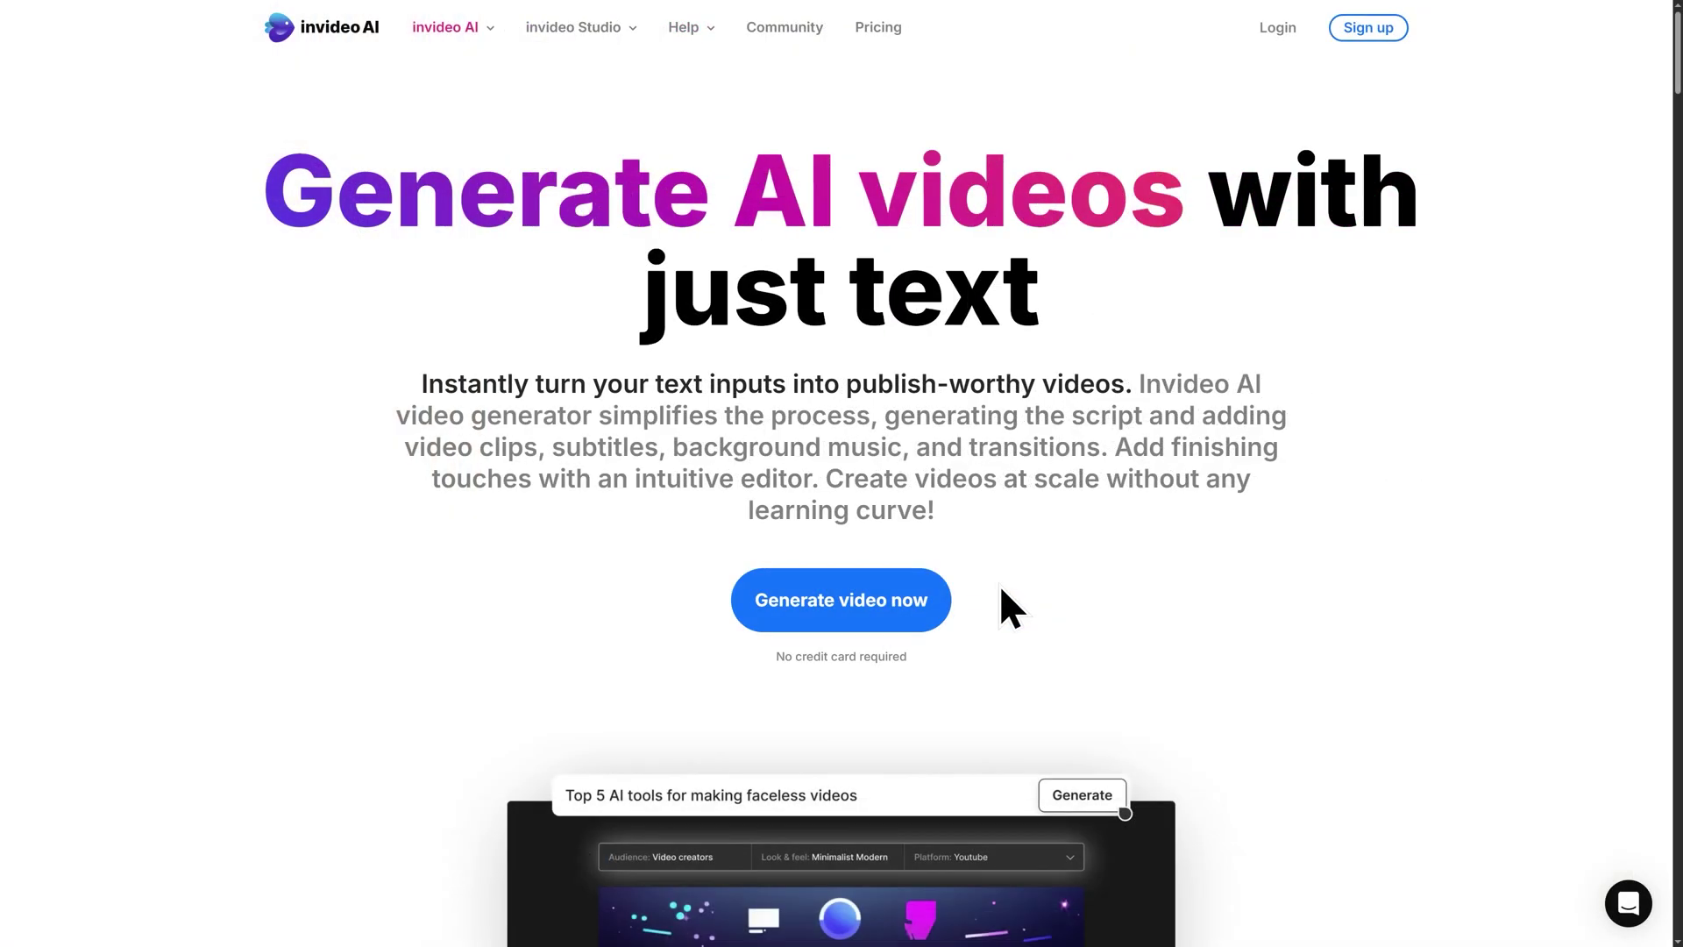
- Open the video generator from the invideo landing page to reach the prompt workspace
{"action": "left_click", "coordinate": [844, 612]}
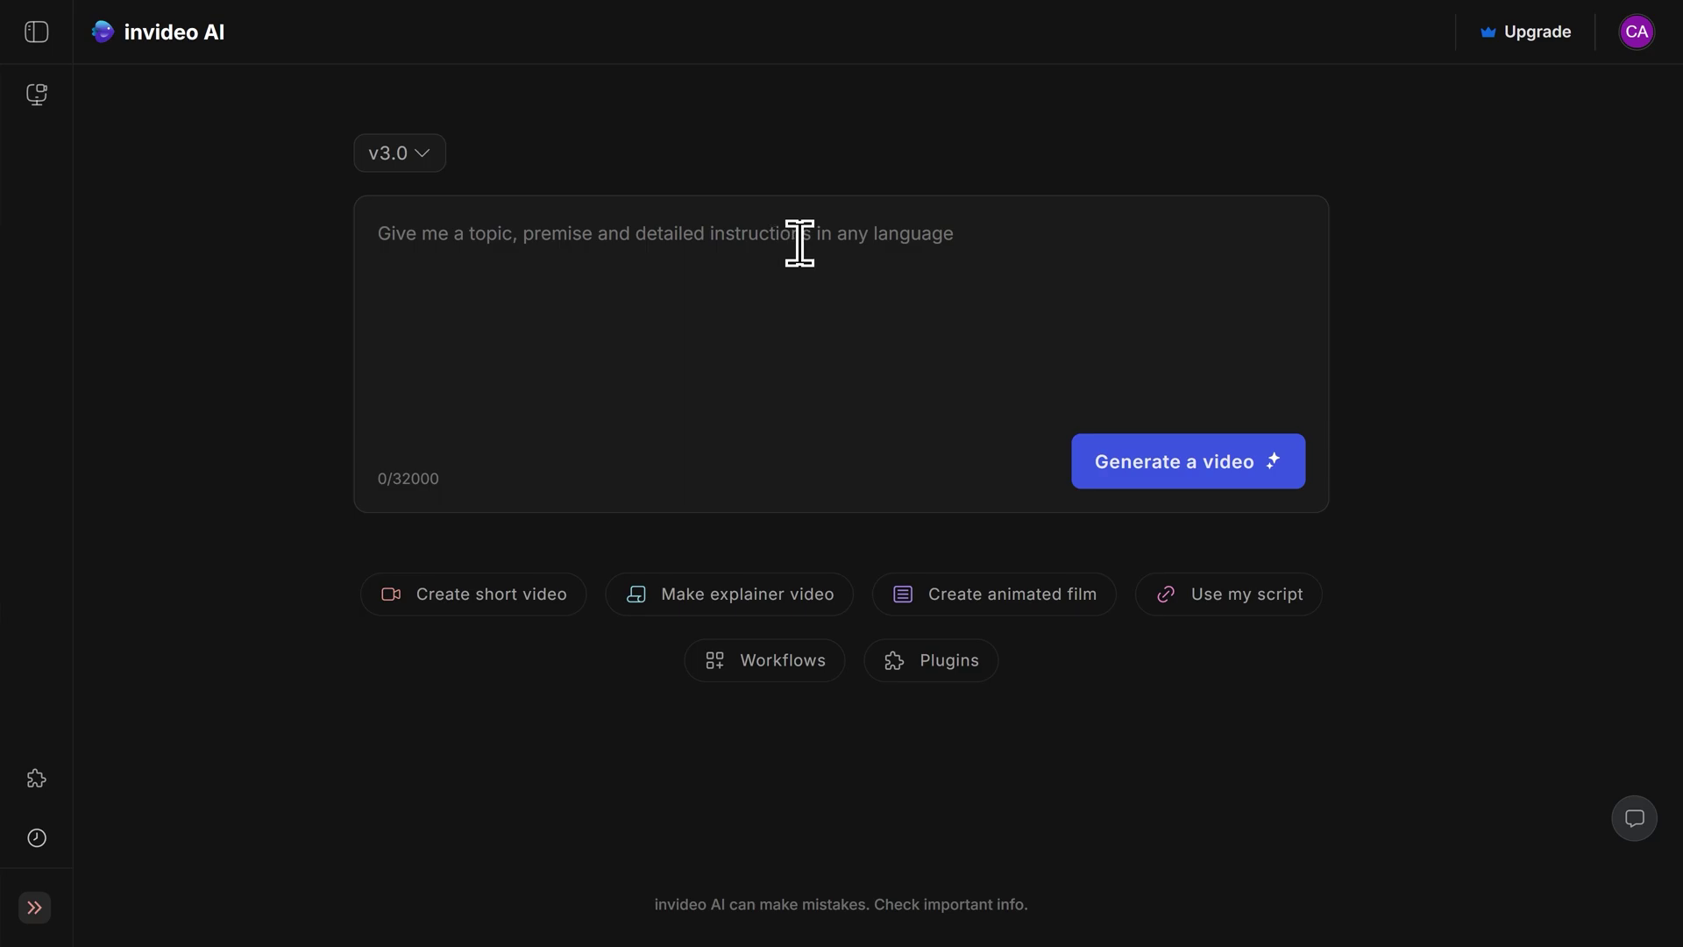
- Subscribe to the monthly Plus plan and pay through the Stripe checkout
{"action": "left_click", "coordinate": [1518, 44]}
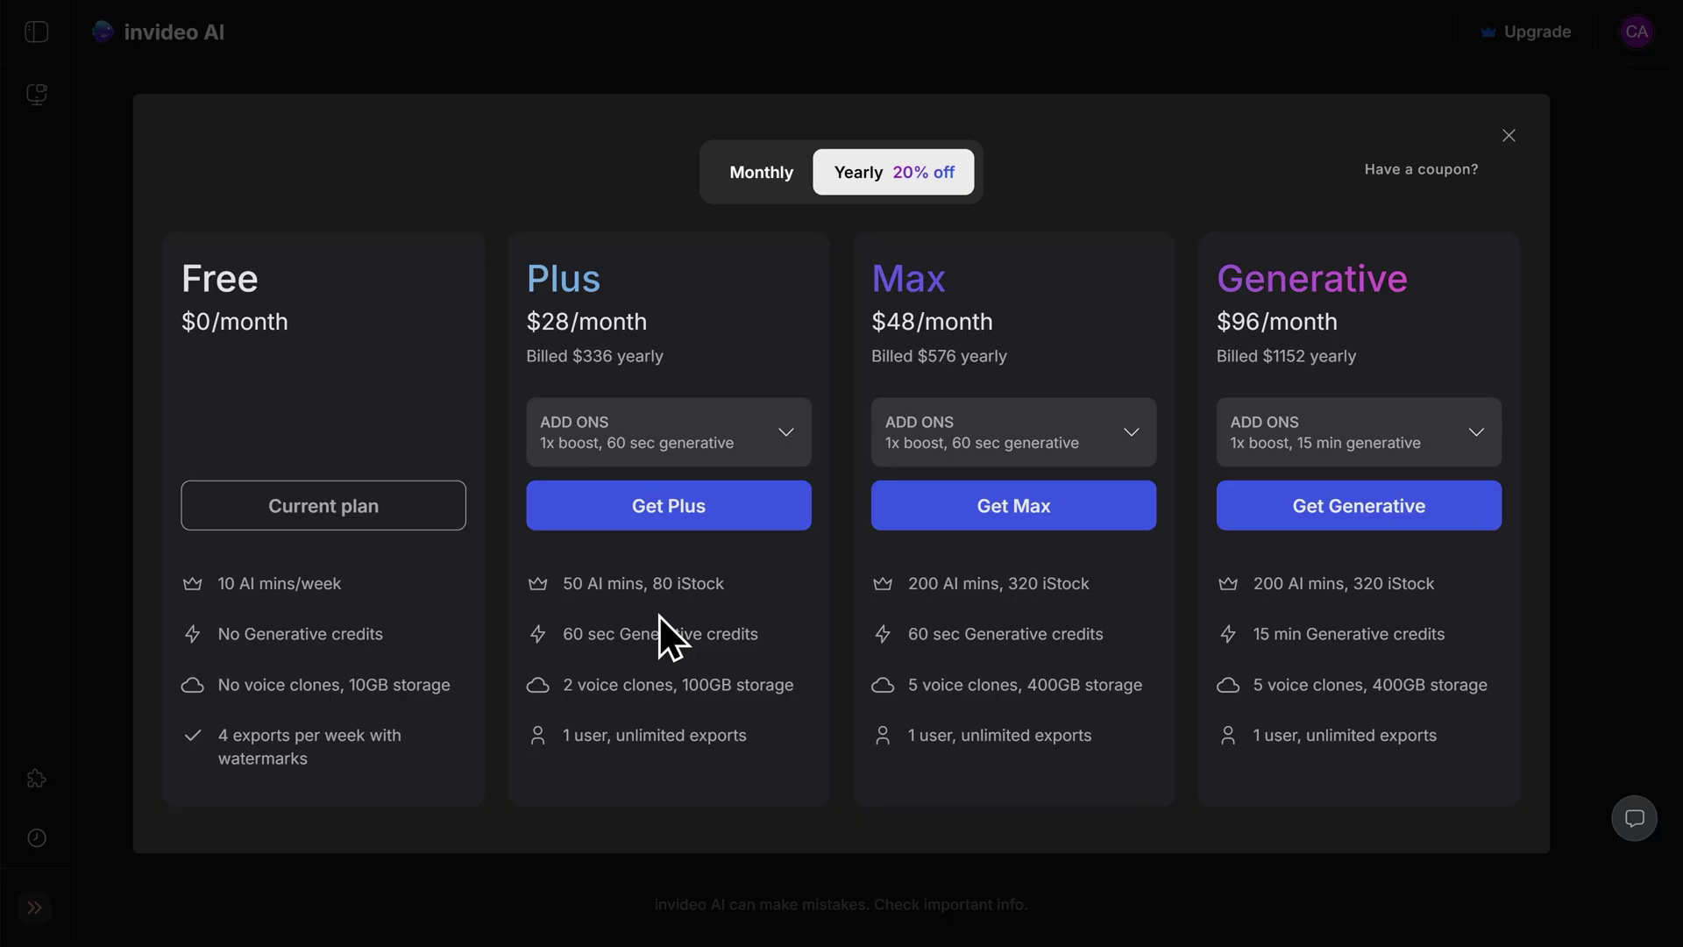
{"action": "left_click", "coordinate": [764, 185]}
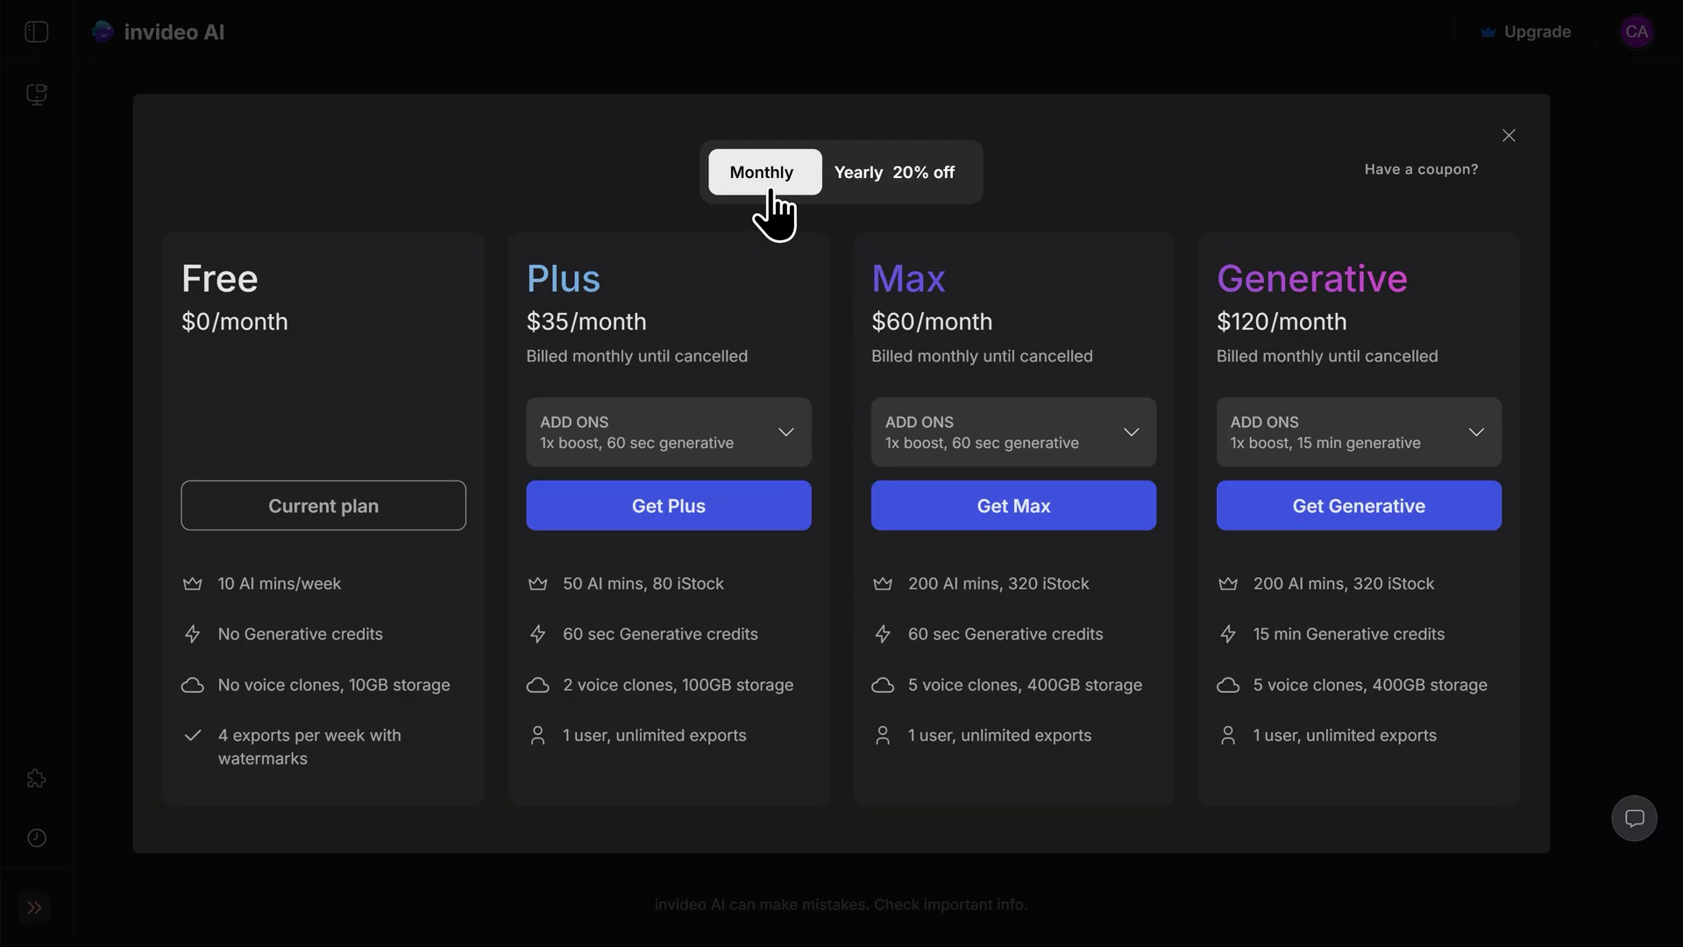
{"action": "left_click", "coordinate": [668, 517]}
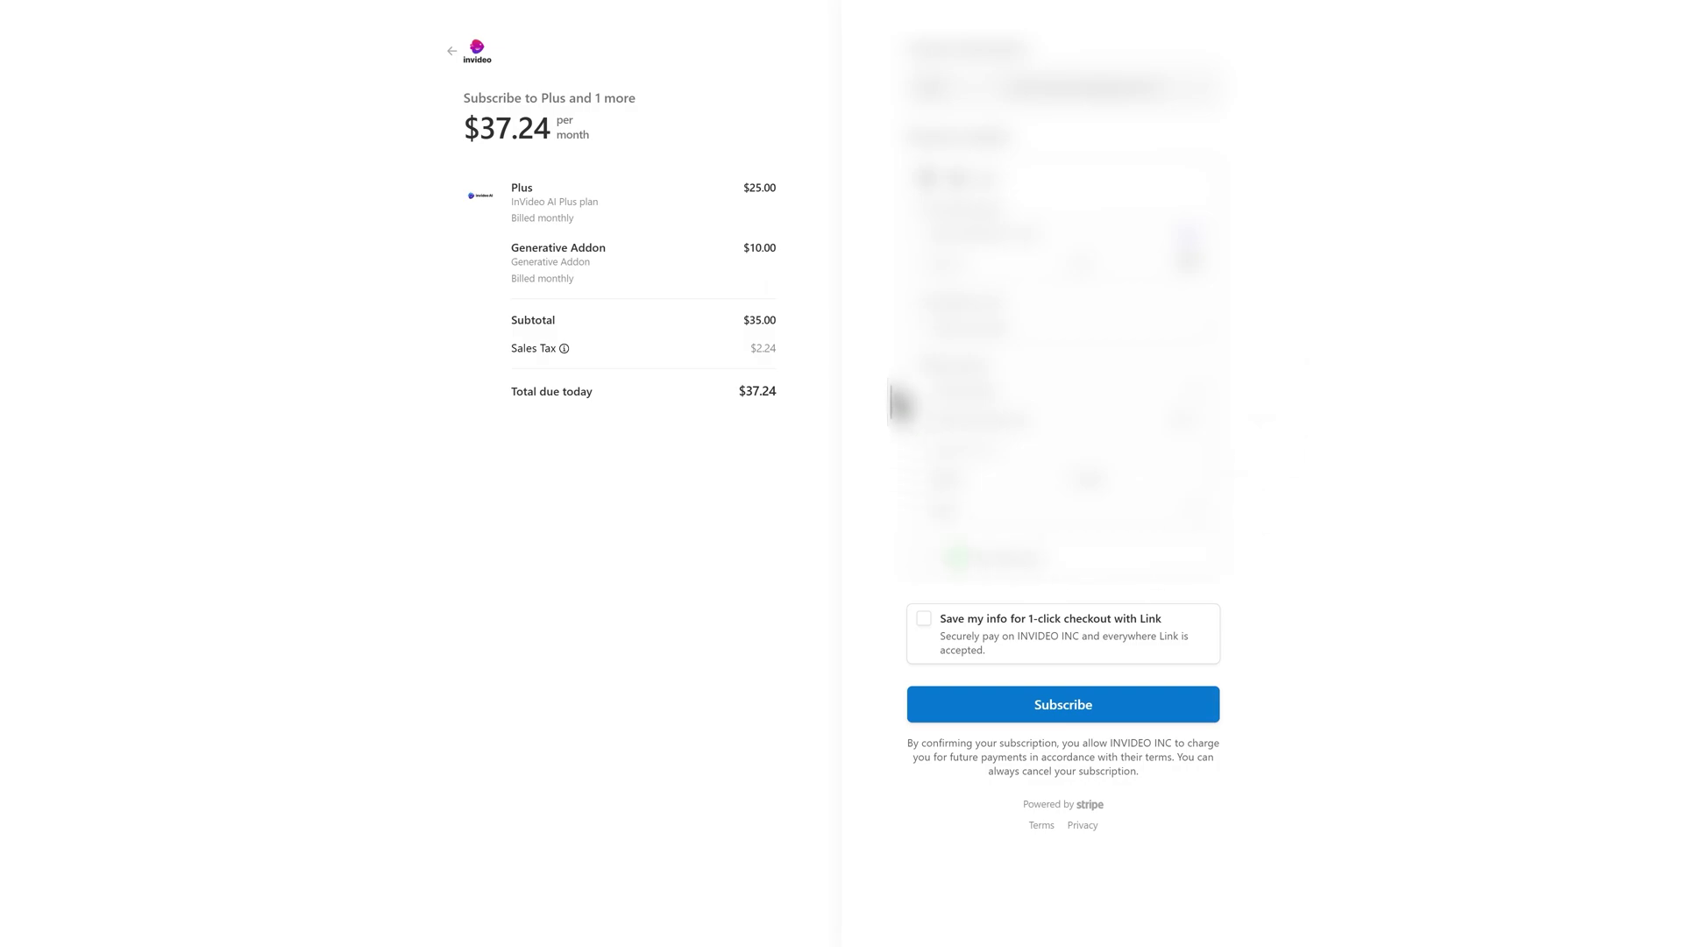
{"action": "left_click", "coordinate": [1067, 706]}
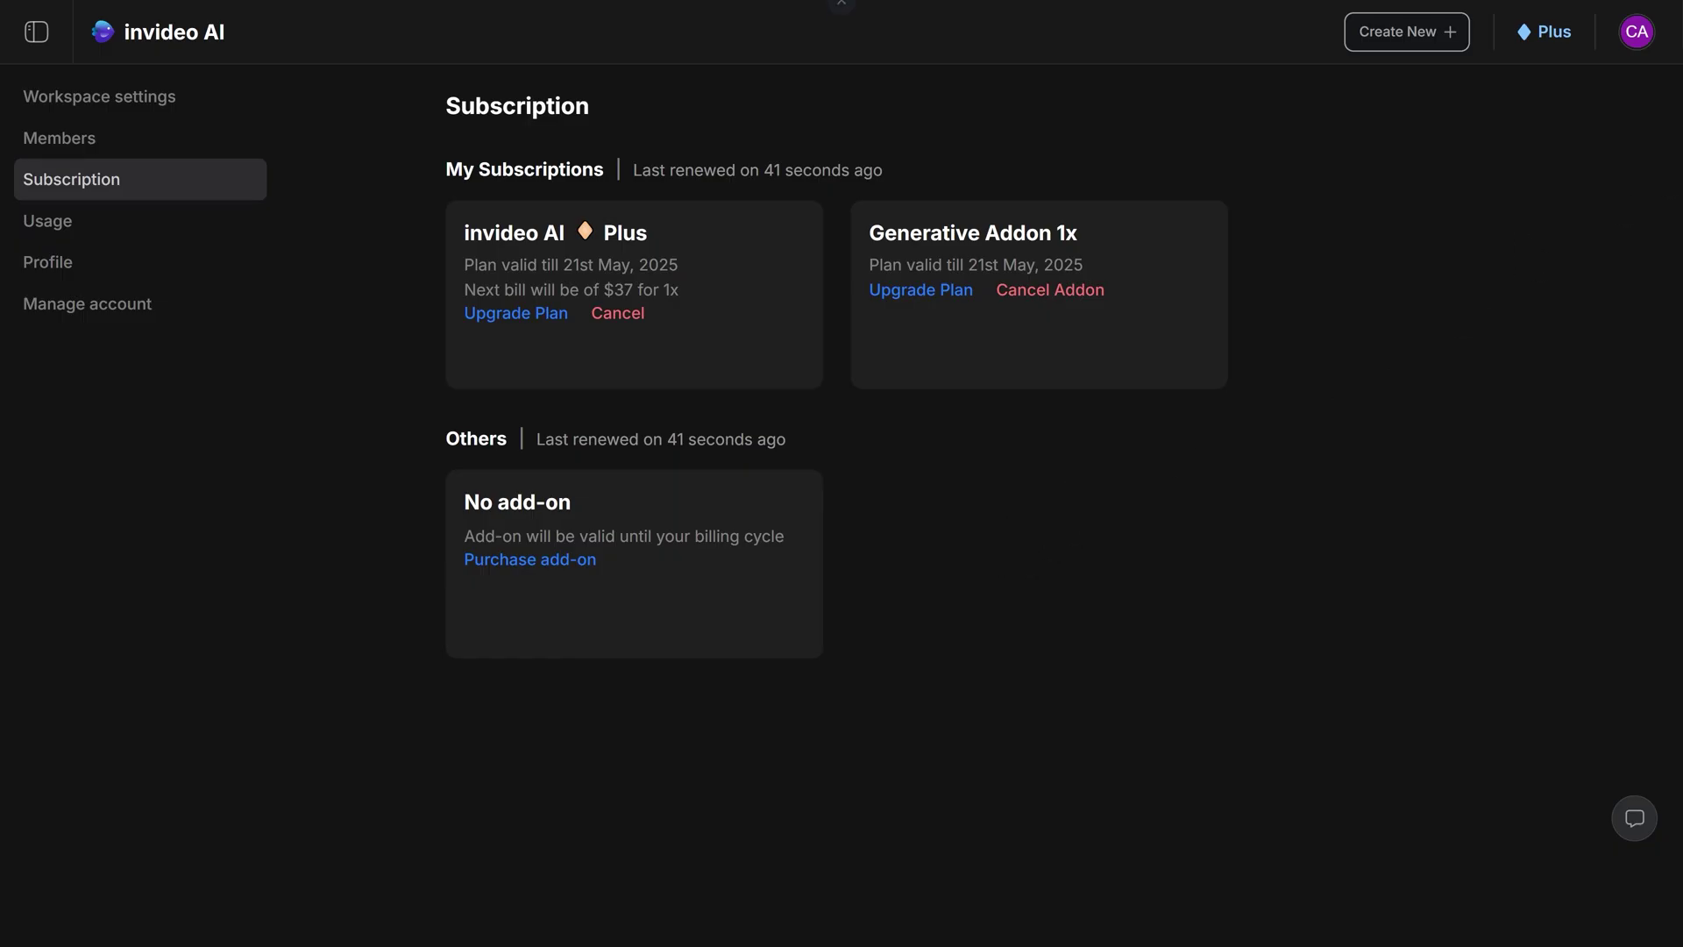
- Enable Beta features in the workspace settings from the account menu
{"action": "left_click", "coordinate": [1638, 36]}
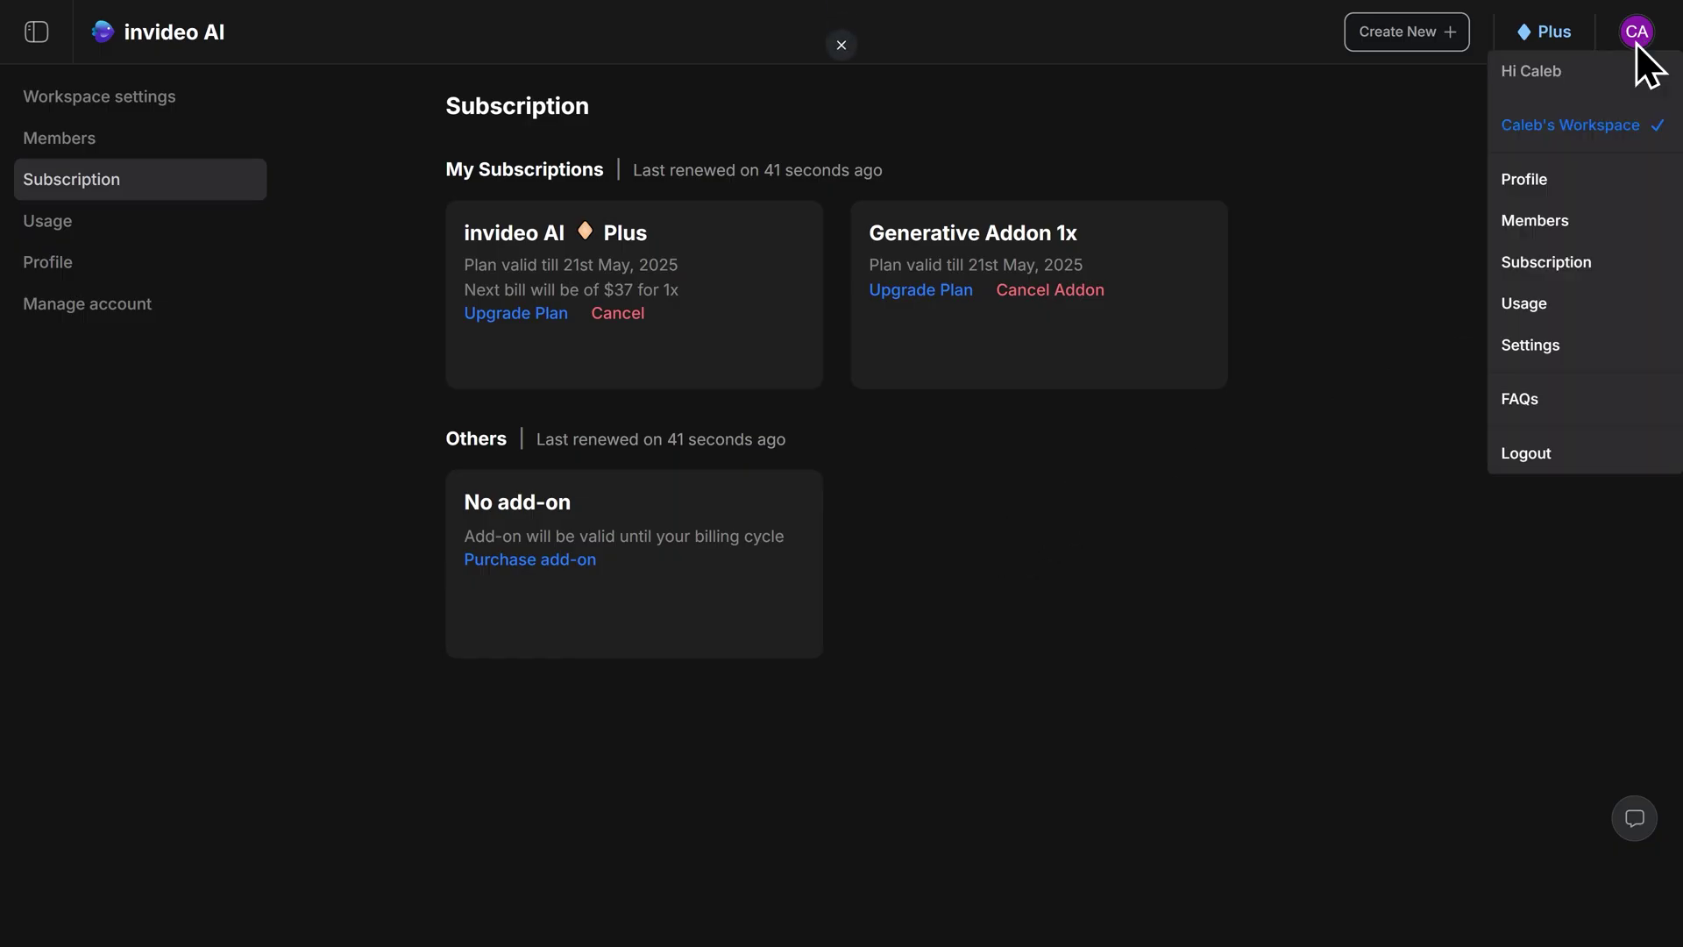
{"action": "left_click", "coordinate": [1550, 350]}
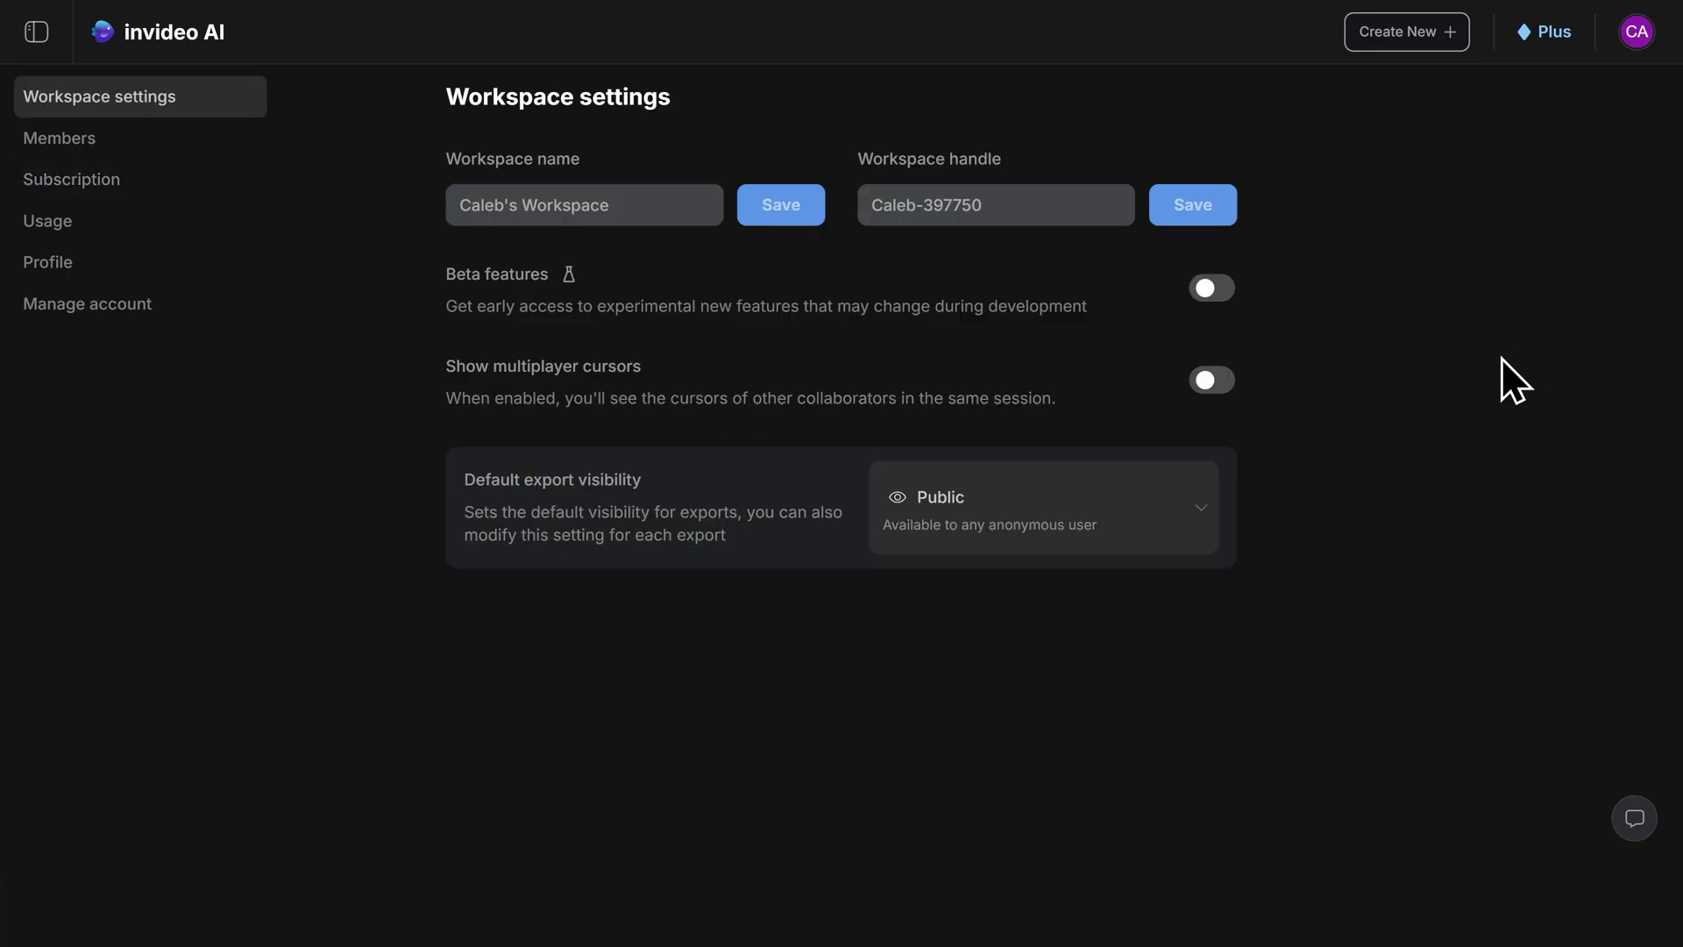
{"action": "left_click", "coordinate": [1208, 290]}
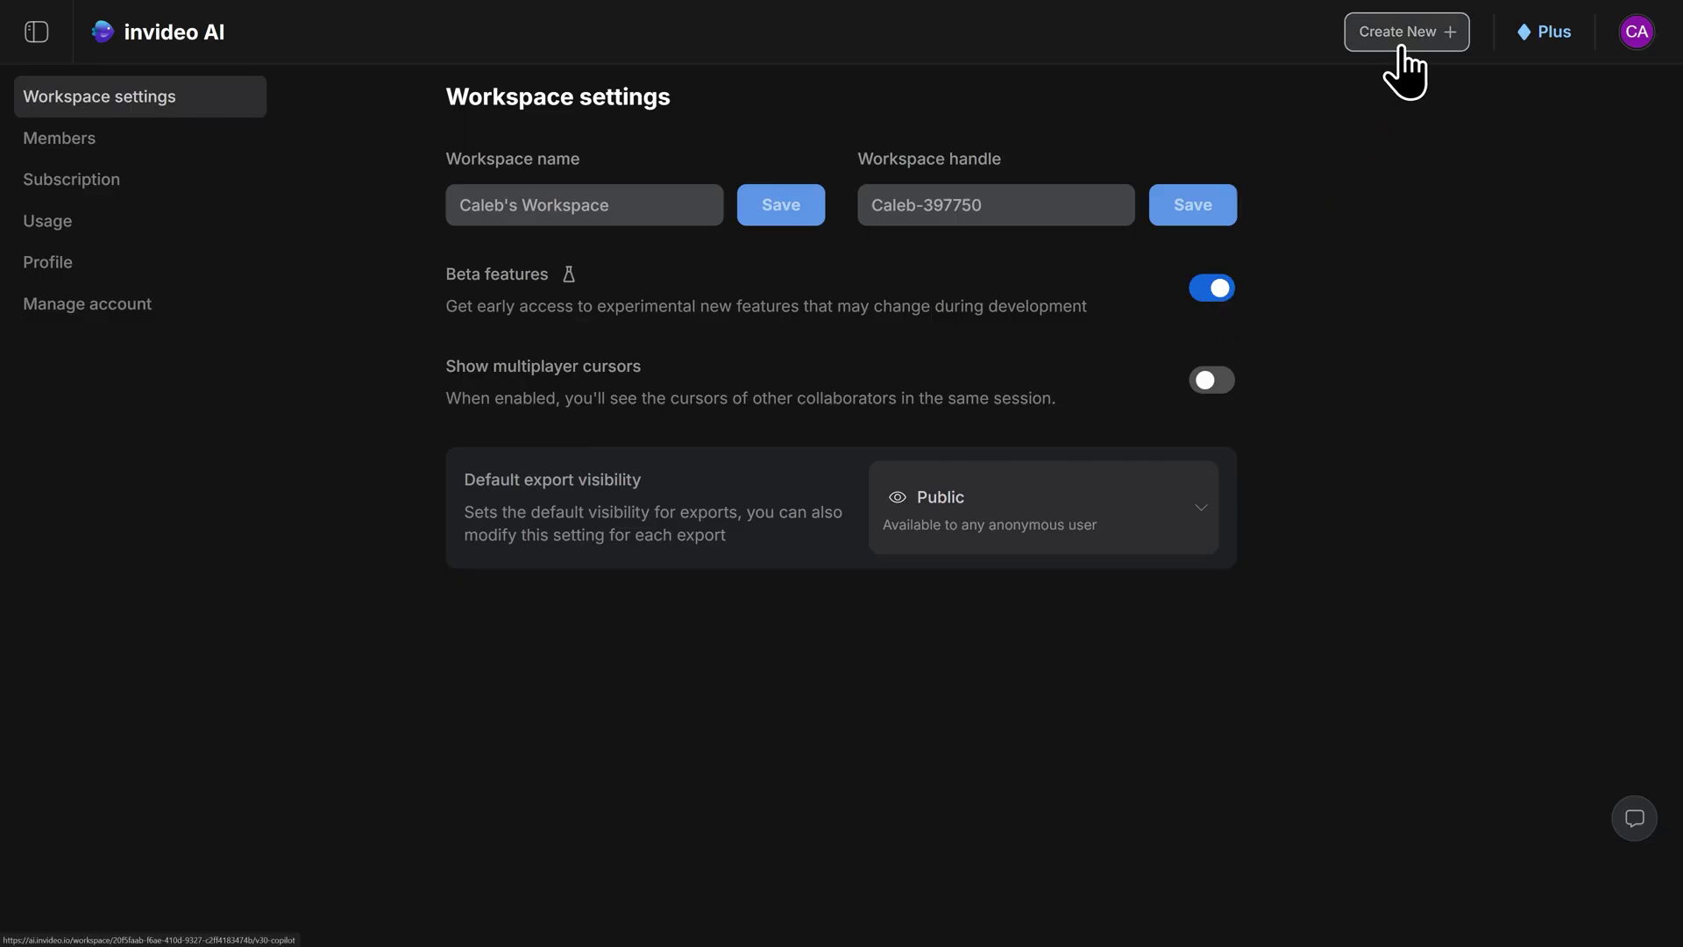
- Start a new video and keep the v3.0 generation model
{"action": "left_click", "coordinate": [1404, 70]}
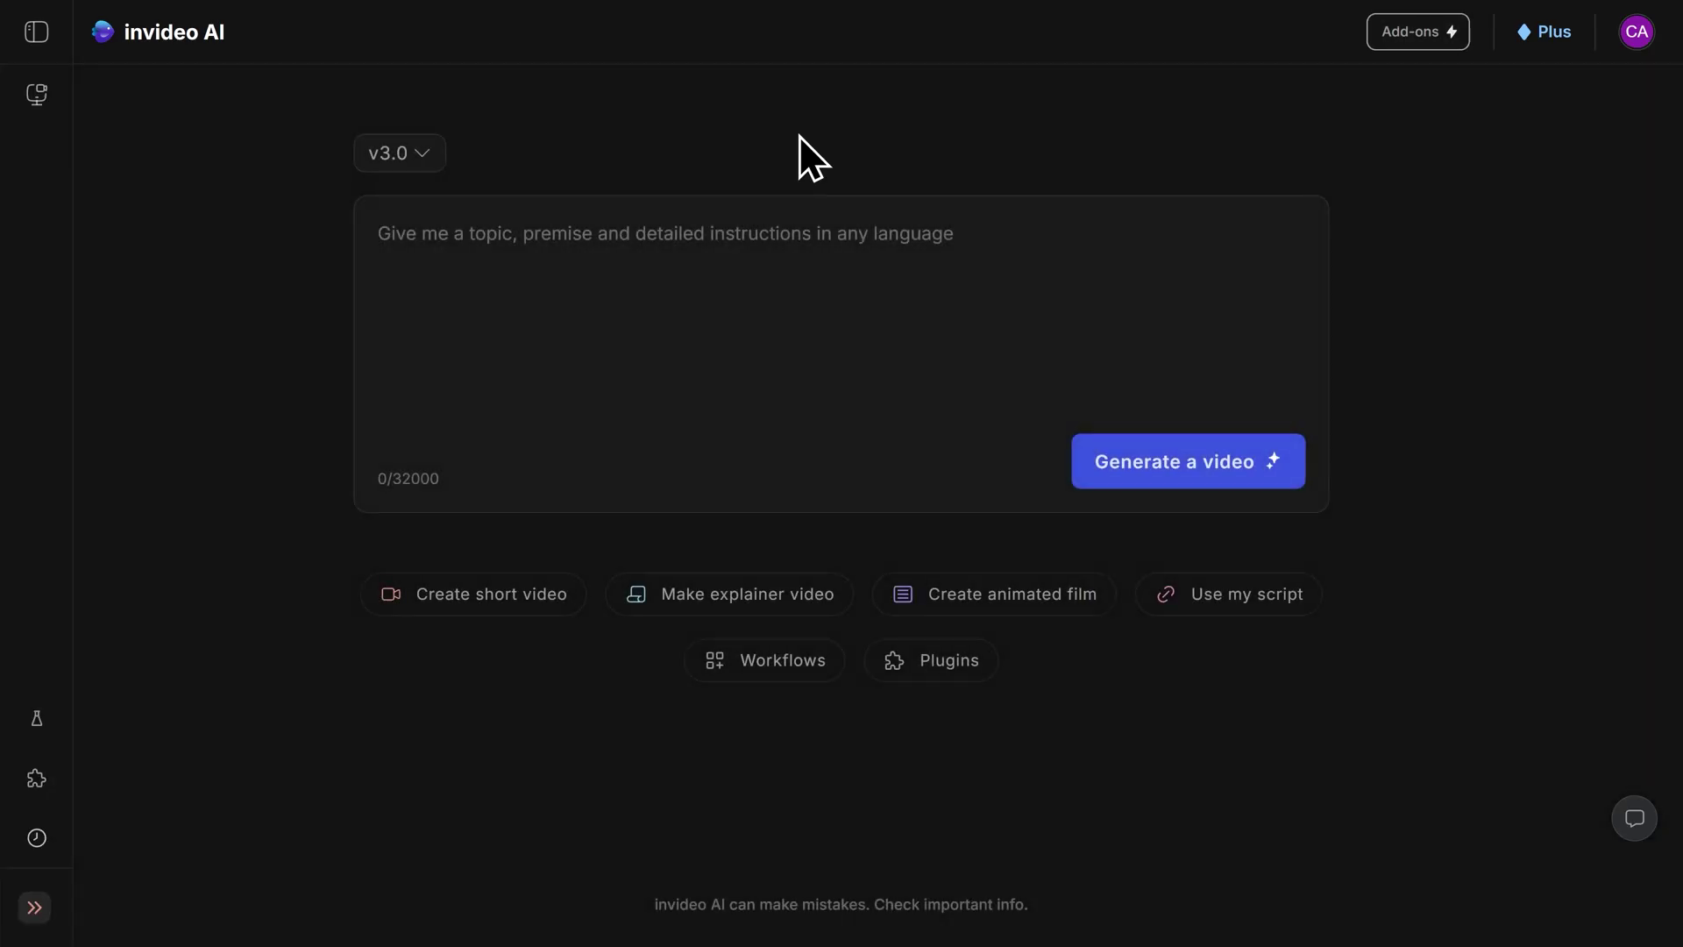
{"action": "left_click", "coordinate": [412, 155]}
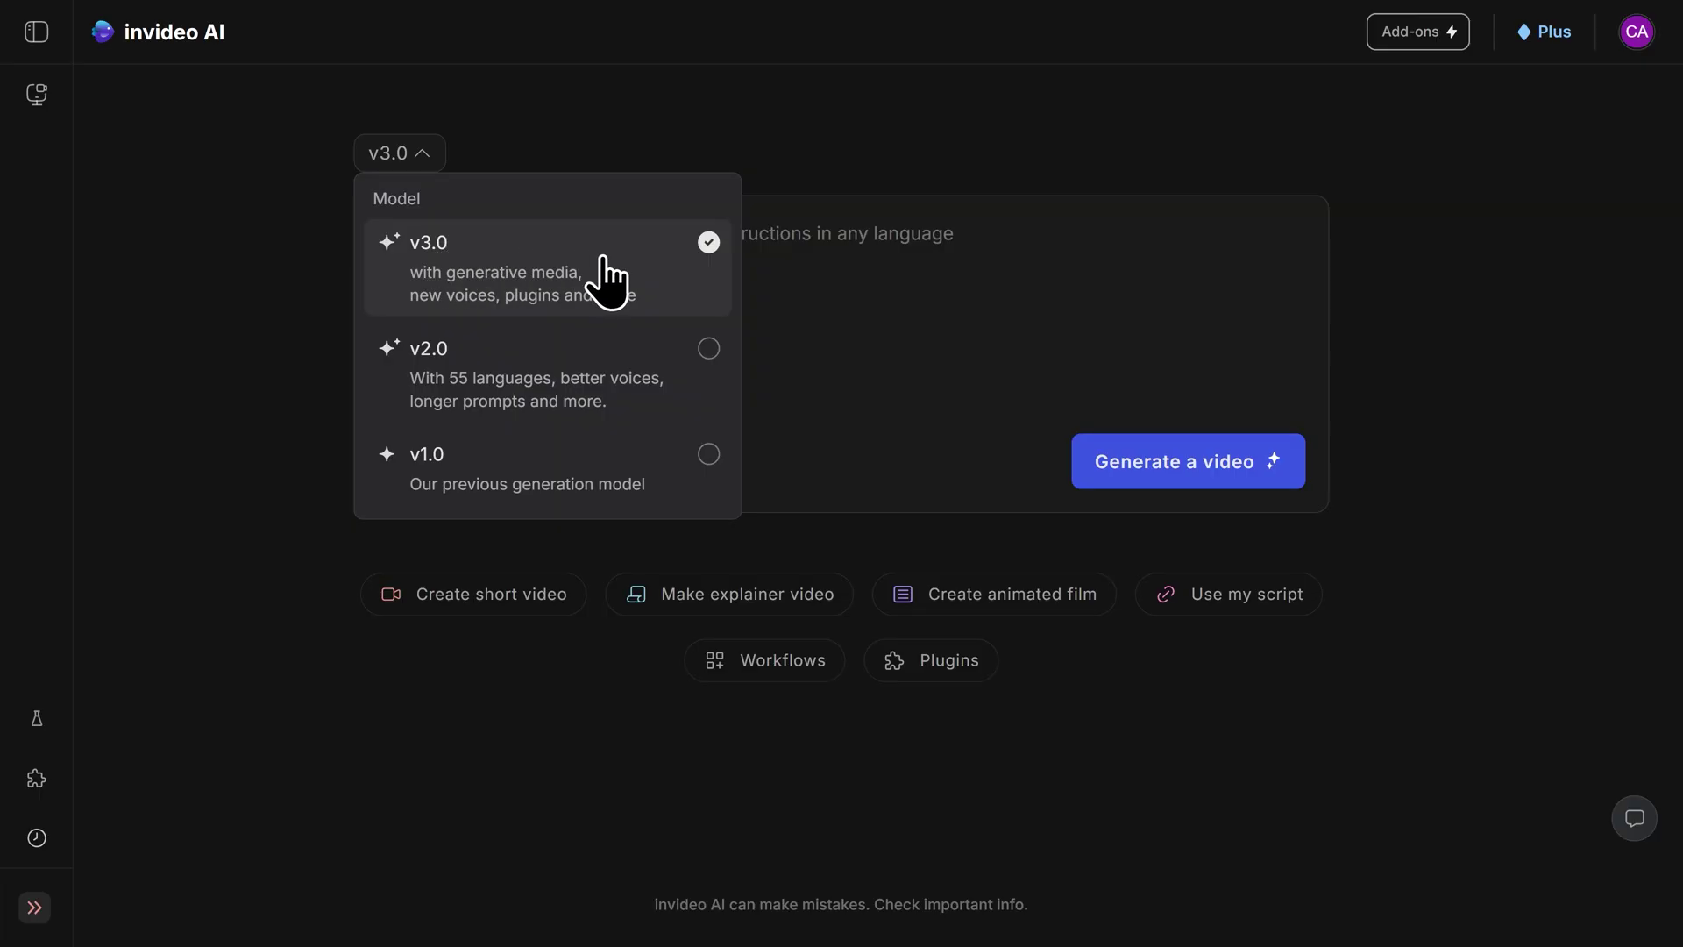
{"action": "left_click", "coordinate": [438, 250]}
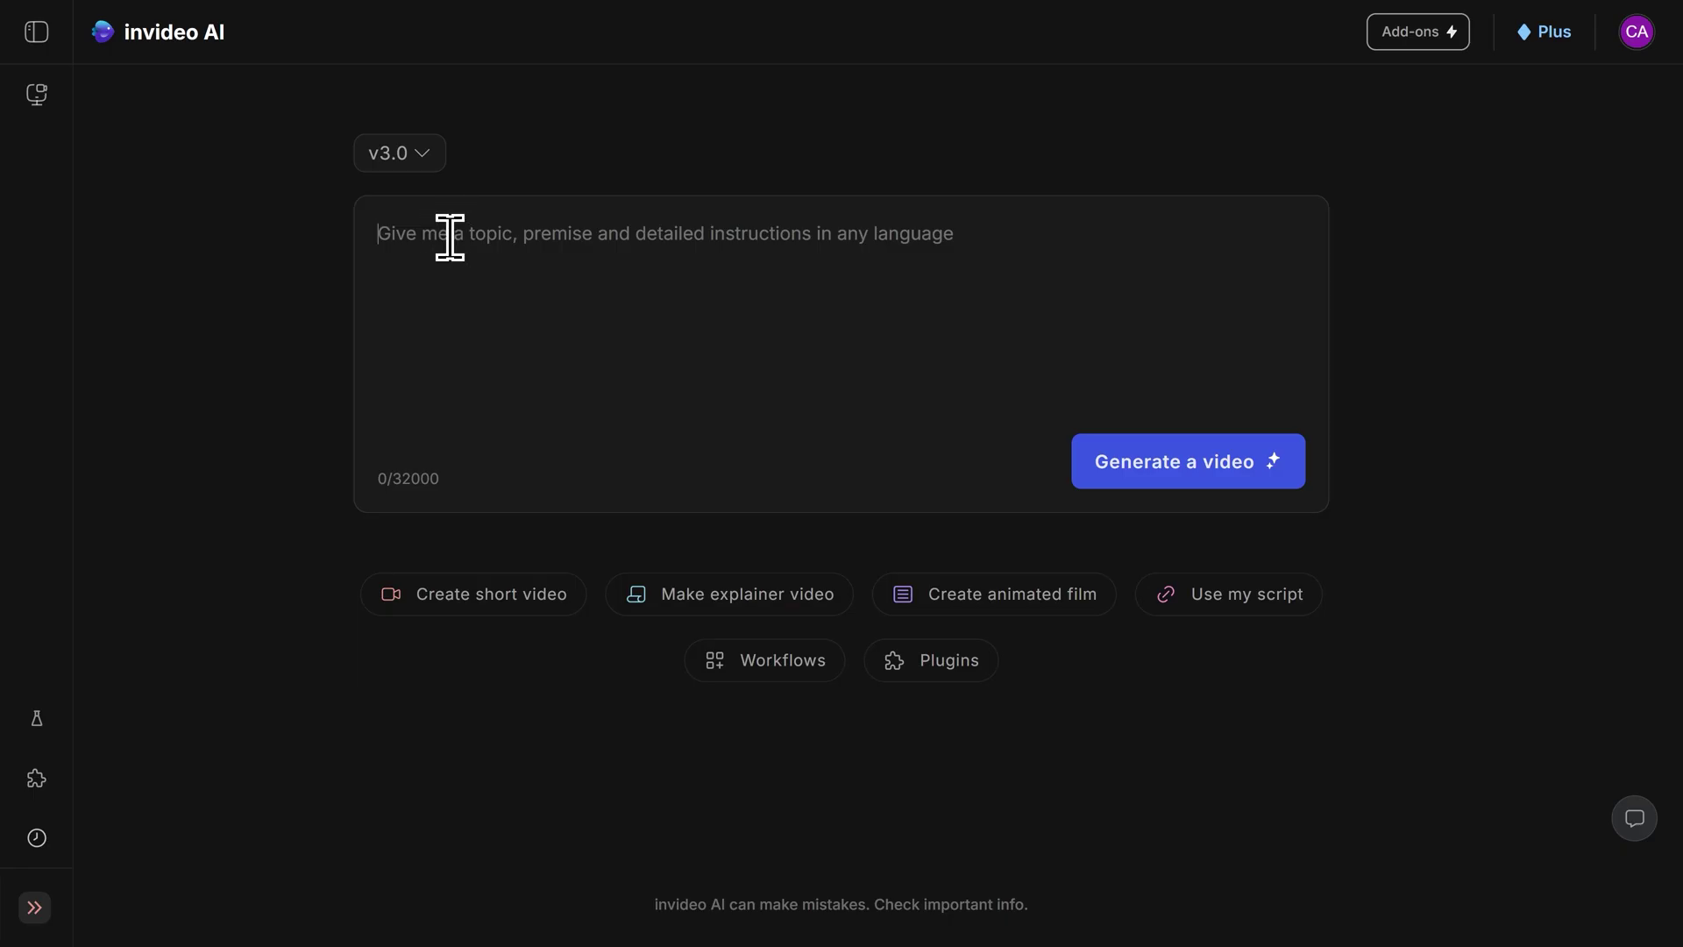
- Browse the Workflows template gallery, then close it
{"action": "left_click", "coordinate": [763, 675]}
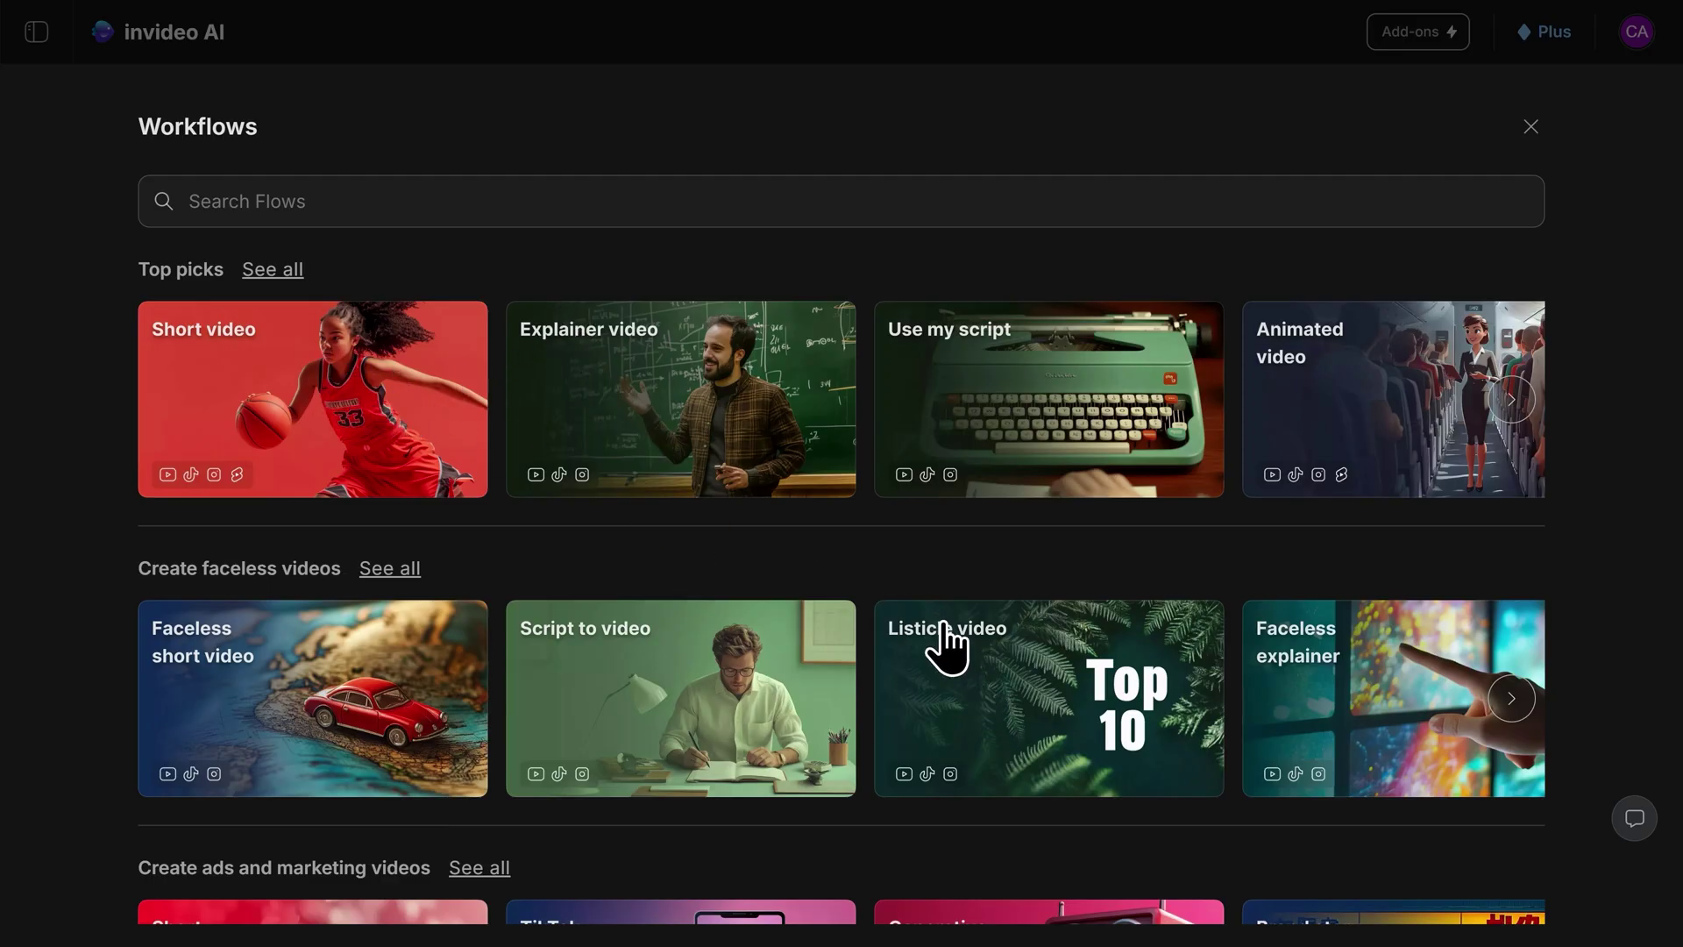
{"action": "scroll", "coordinate": [940, 639], "scroll_direction": "down", "scroll_amount": 9}
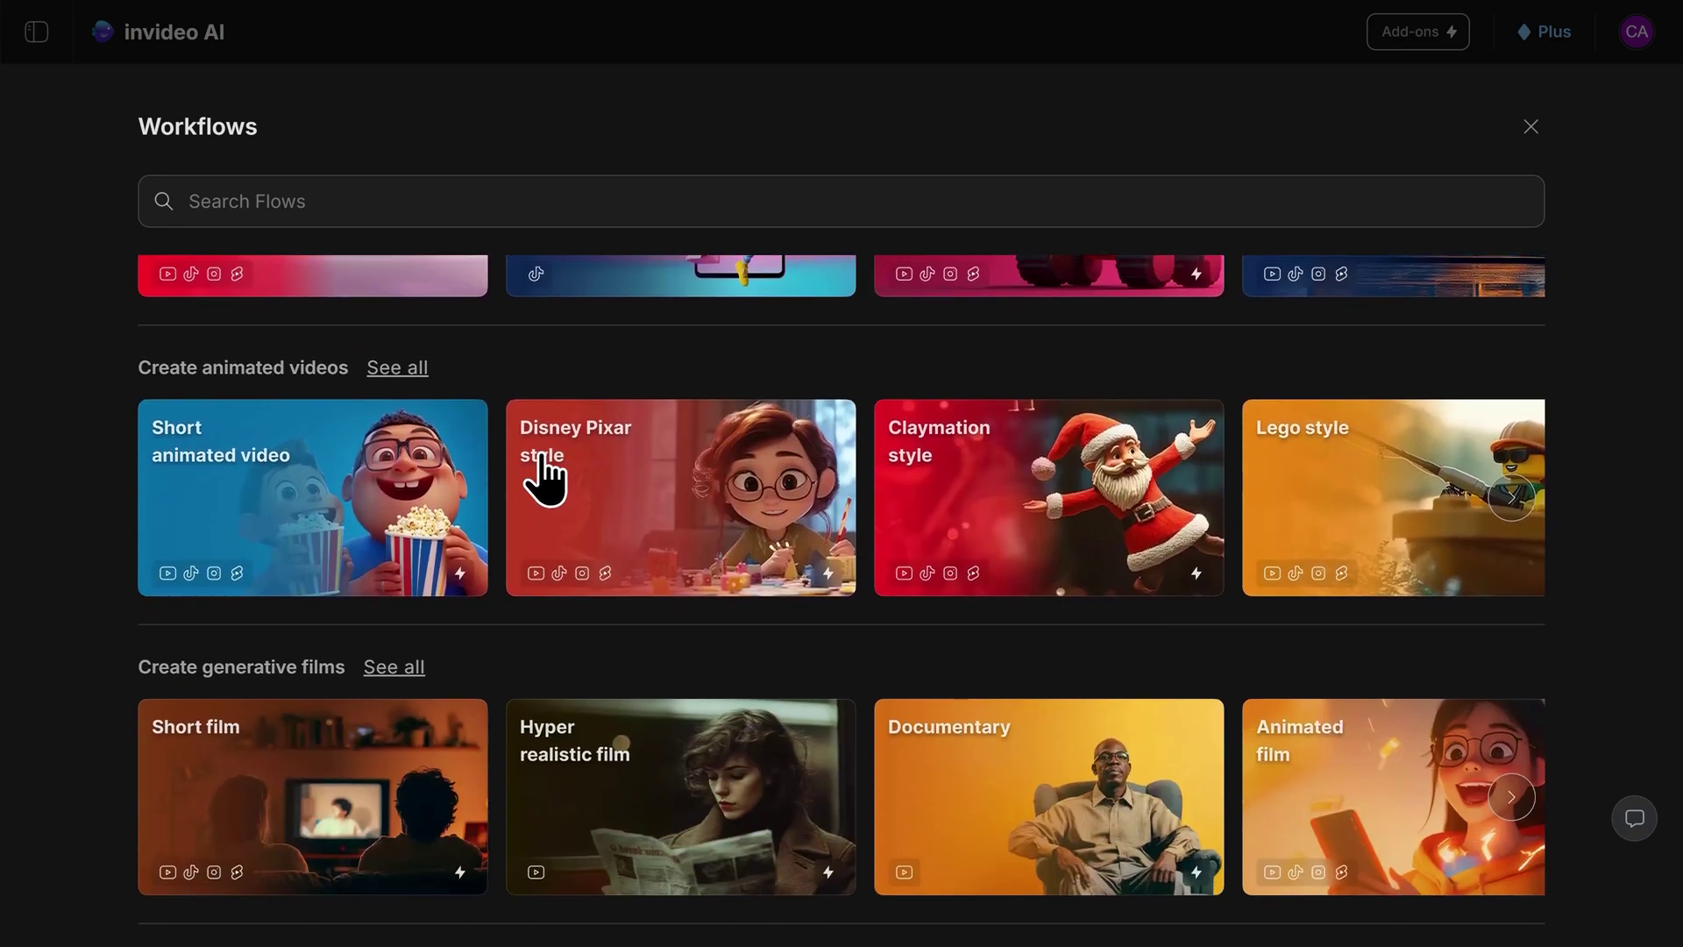
{"action": "scroll", "coordinate": [662, 561], "scroll_direction": "up", "scroll_amount": 5}
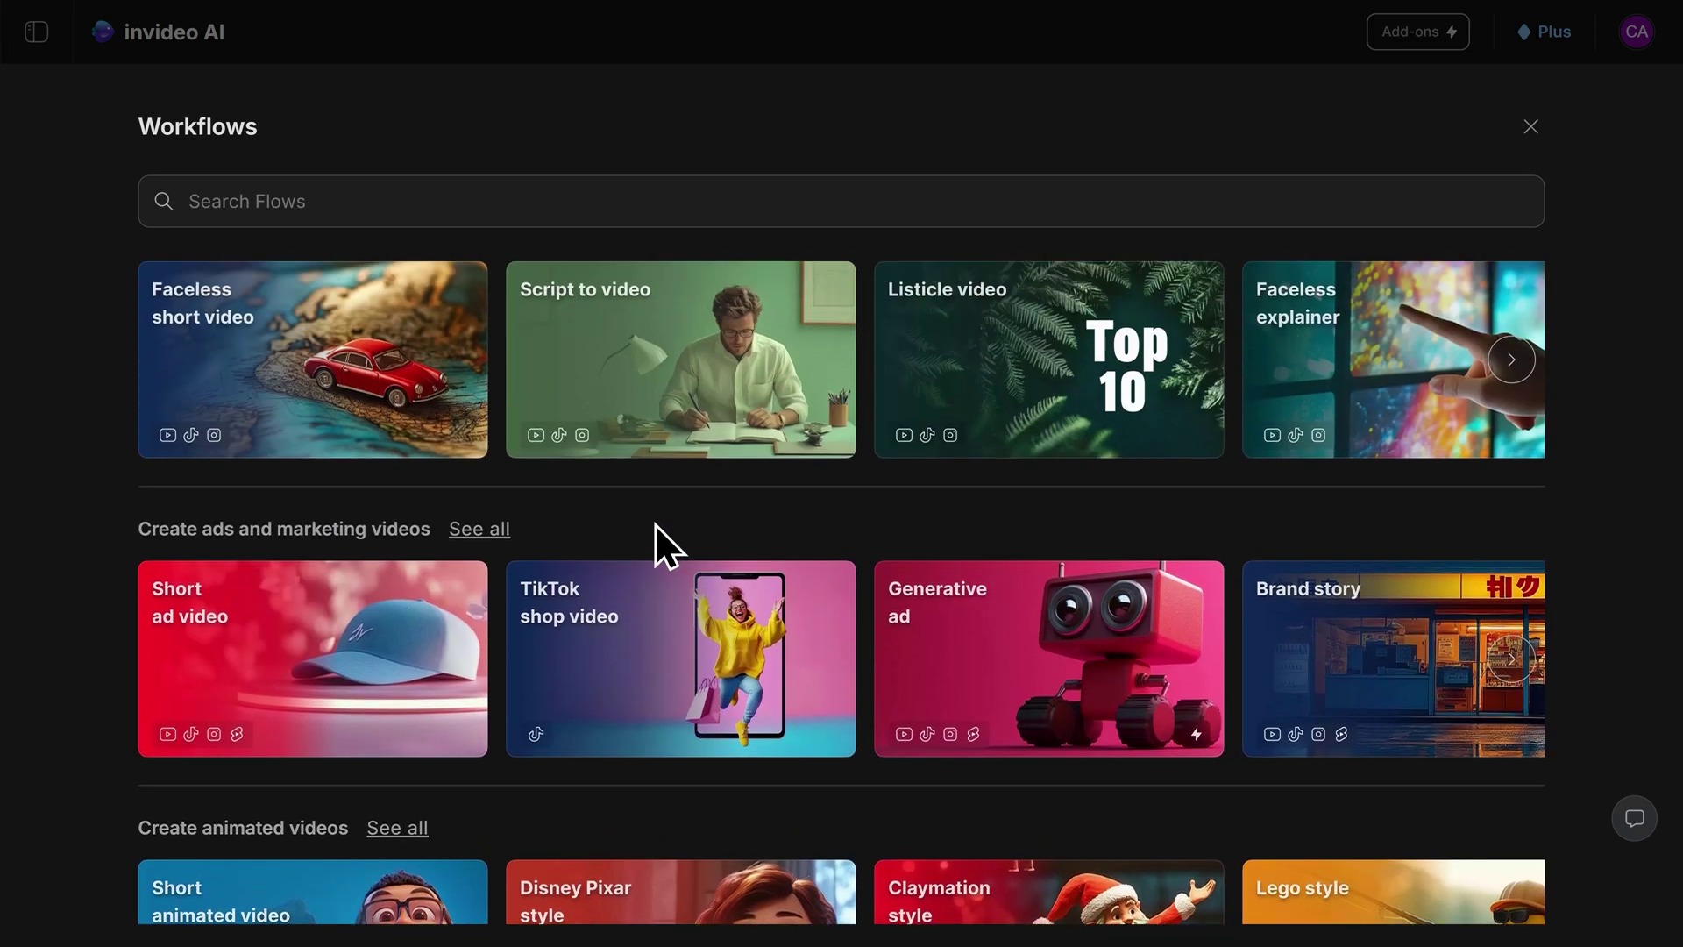
{"action": "left_click", "coordinate": [1530, 128]}
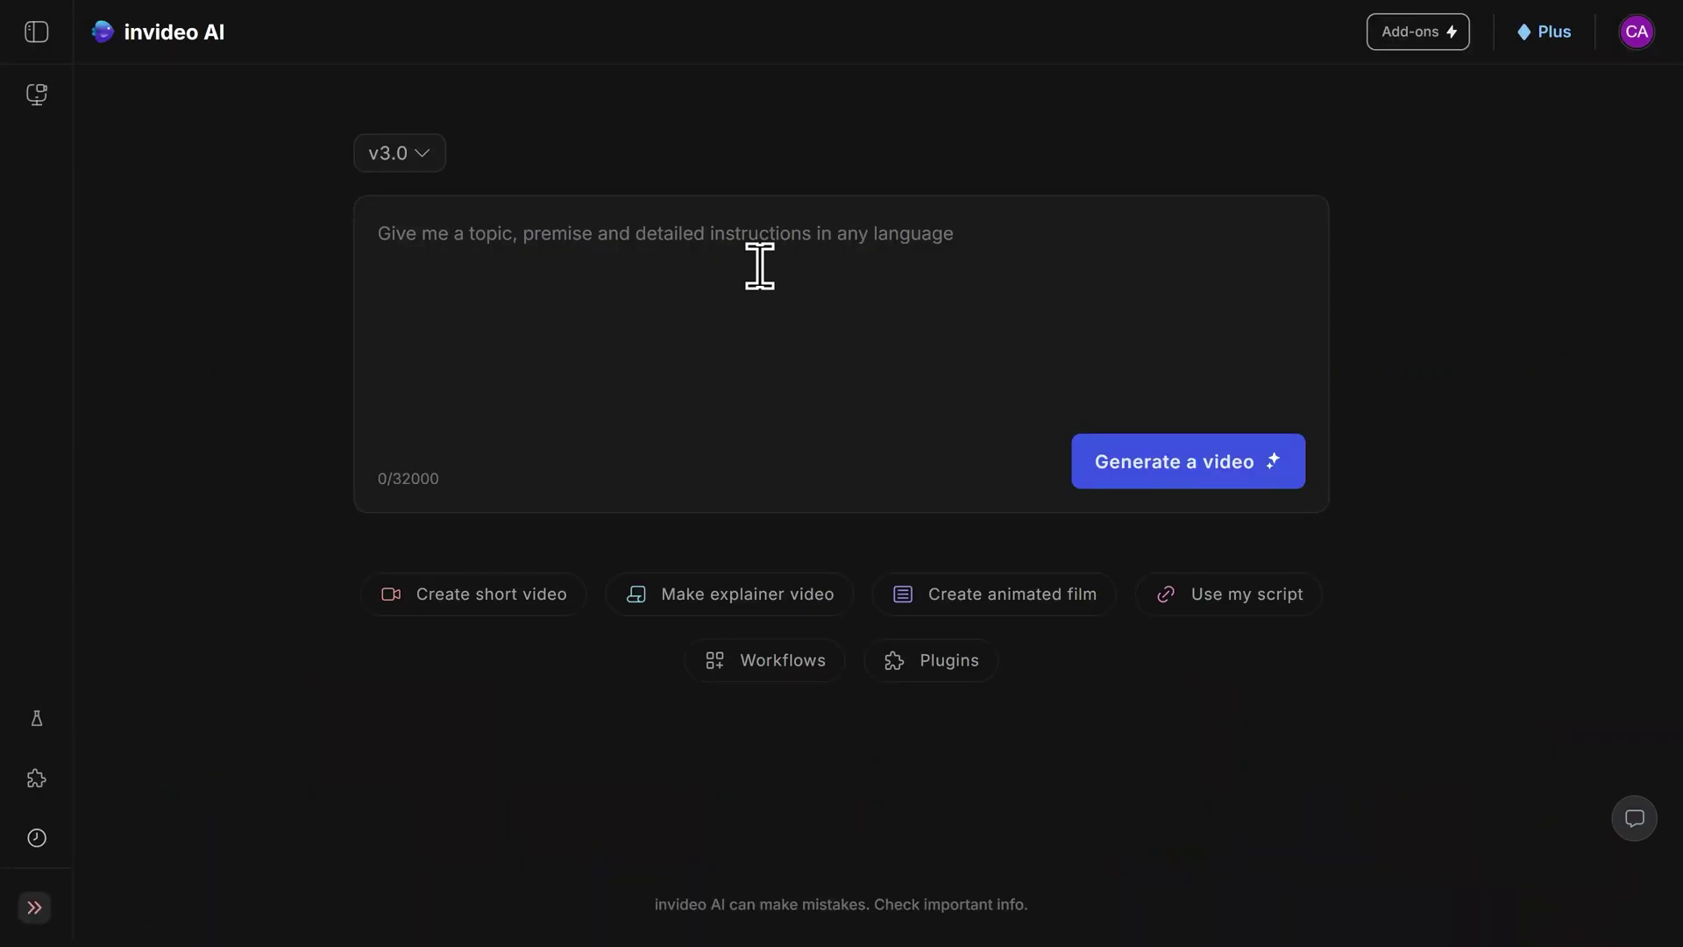
- Paste the prompt for a YouTube short on history's biggest sea creatures with dark, mysterious music
{"action": "left_click", "coordinate": [564, 269]}
{"action": "type", "text": "Create a YouTube short discussing the biggest sea creatures throughout history. The music should be dark and mysterious."}
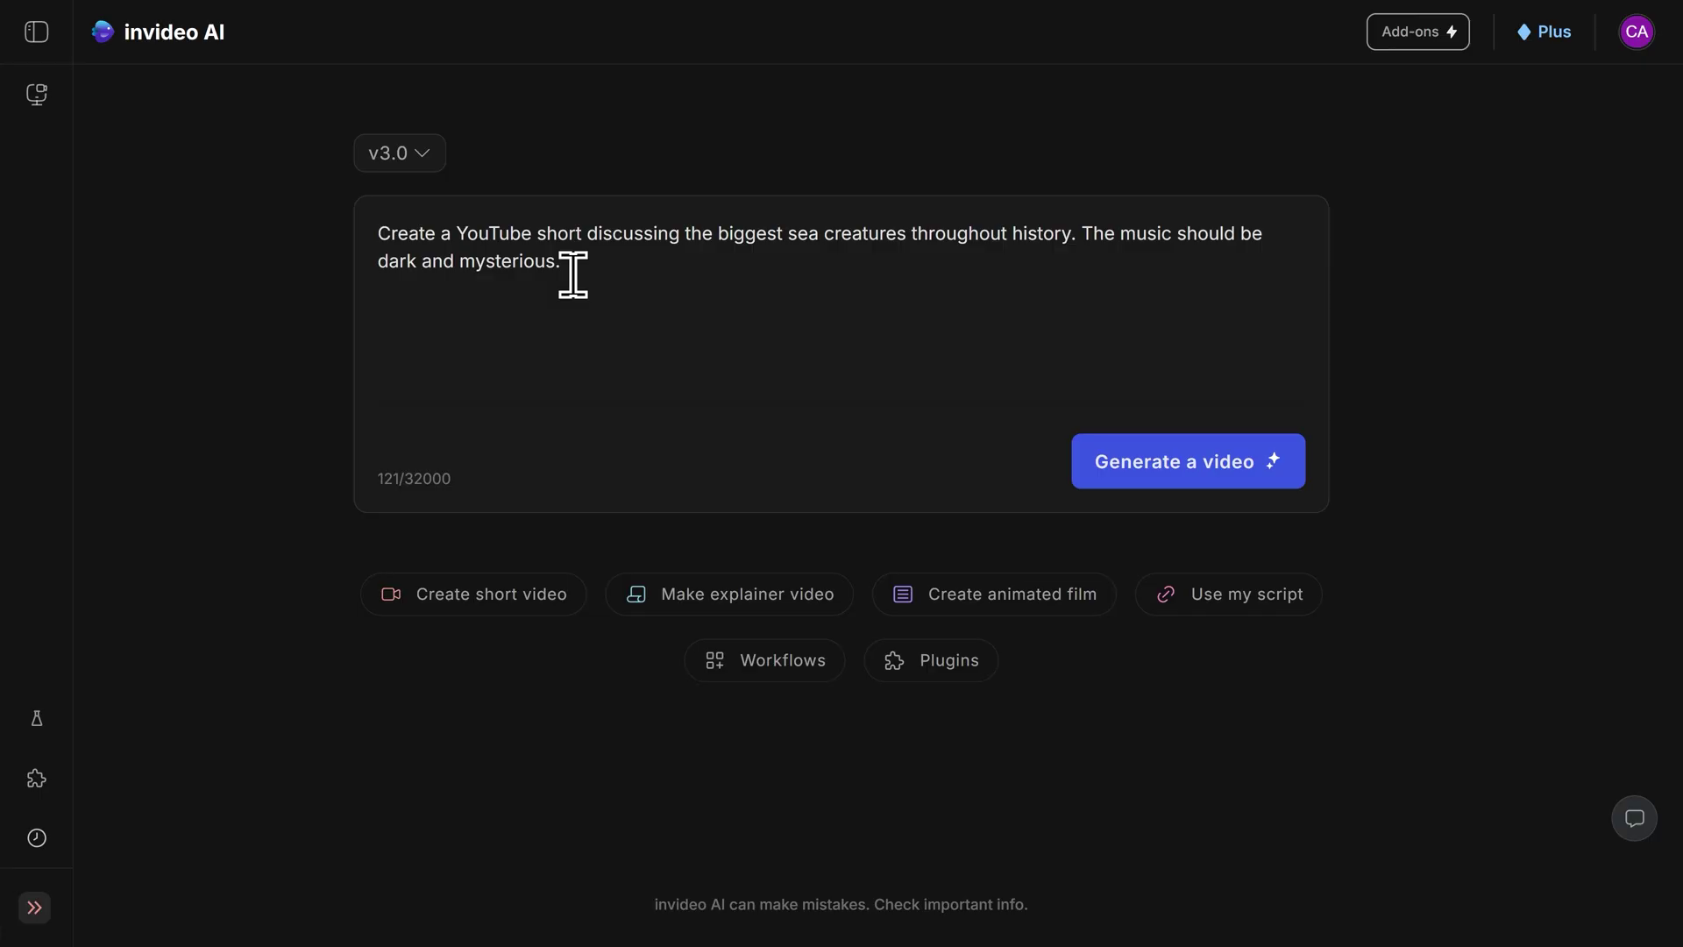
- Upload a voice recording in the AI voice clone plugin's Add Voice dialog
{"action": "left_click", "coordinate": [935, 667]}
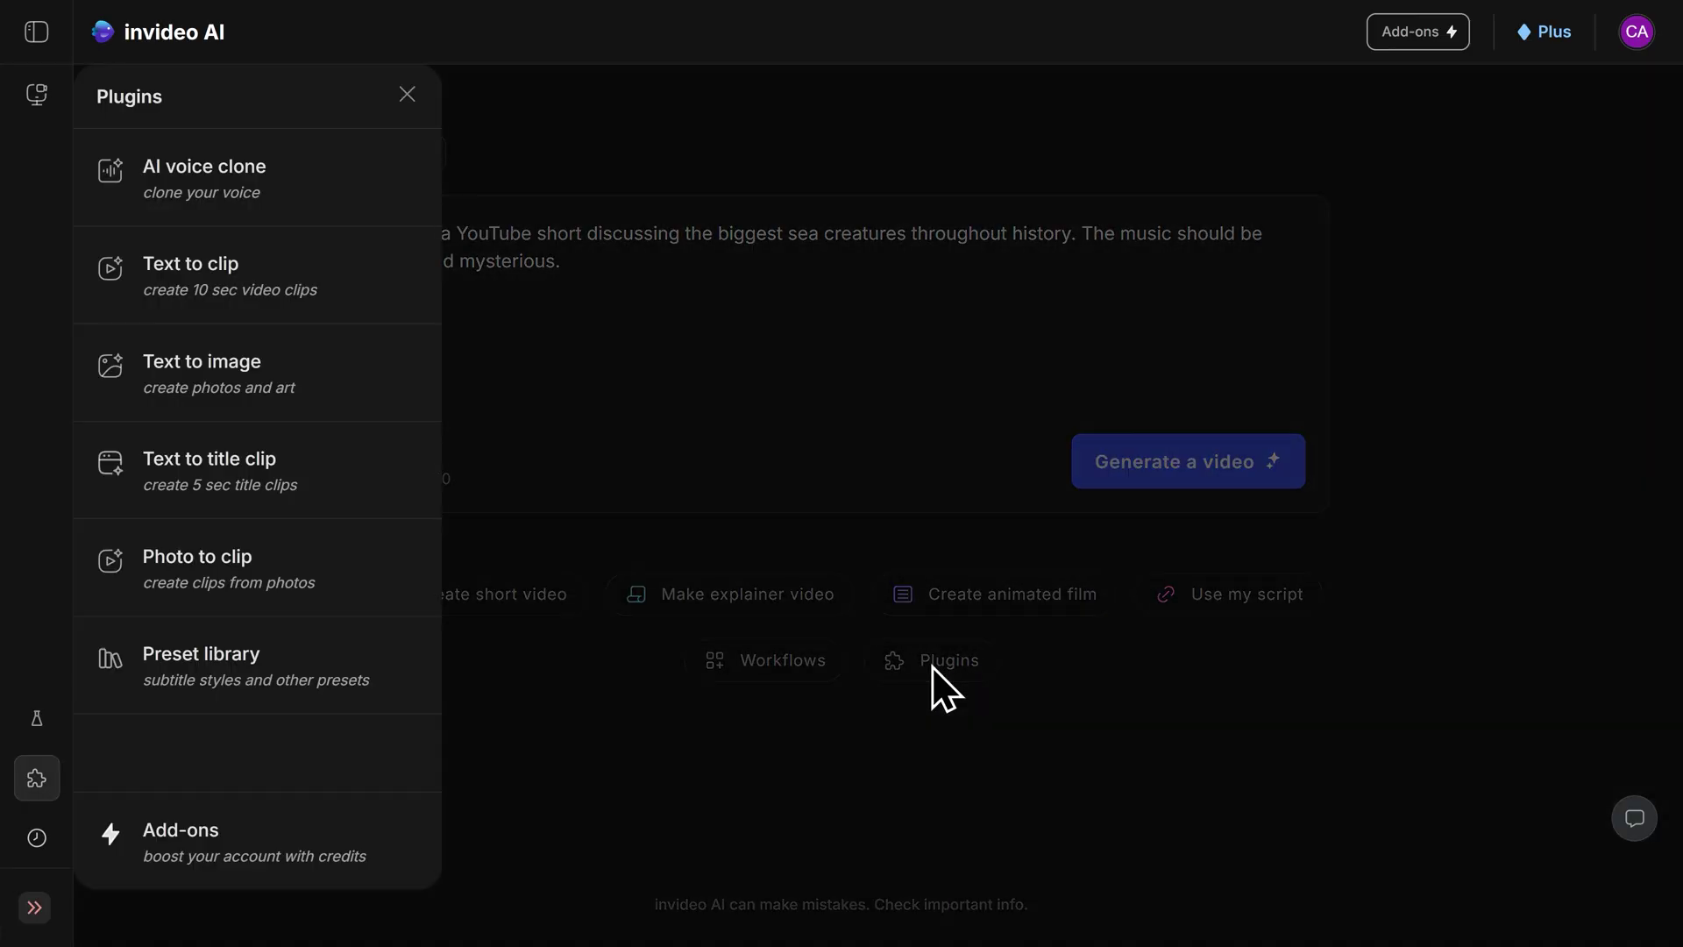
{"action": "left_click", "coordinate": [281, 179]}
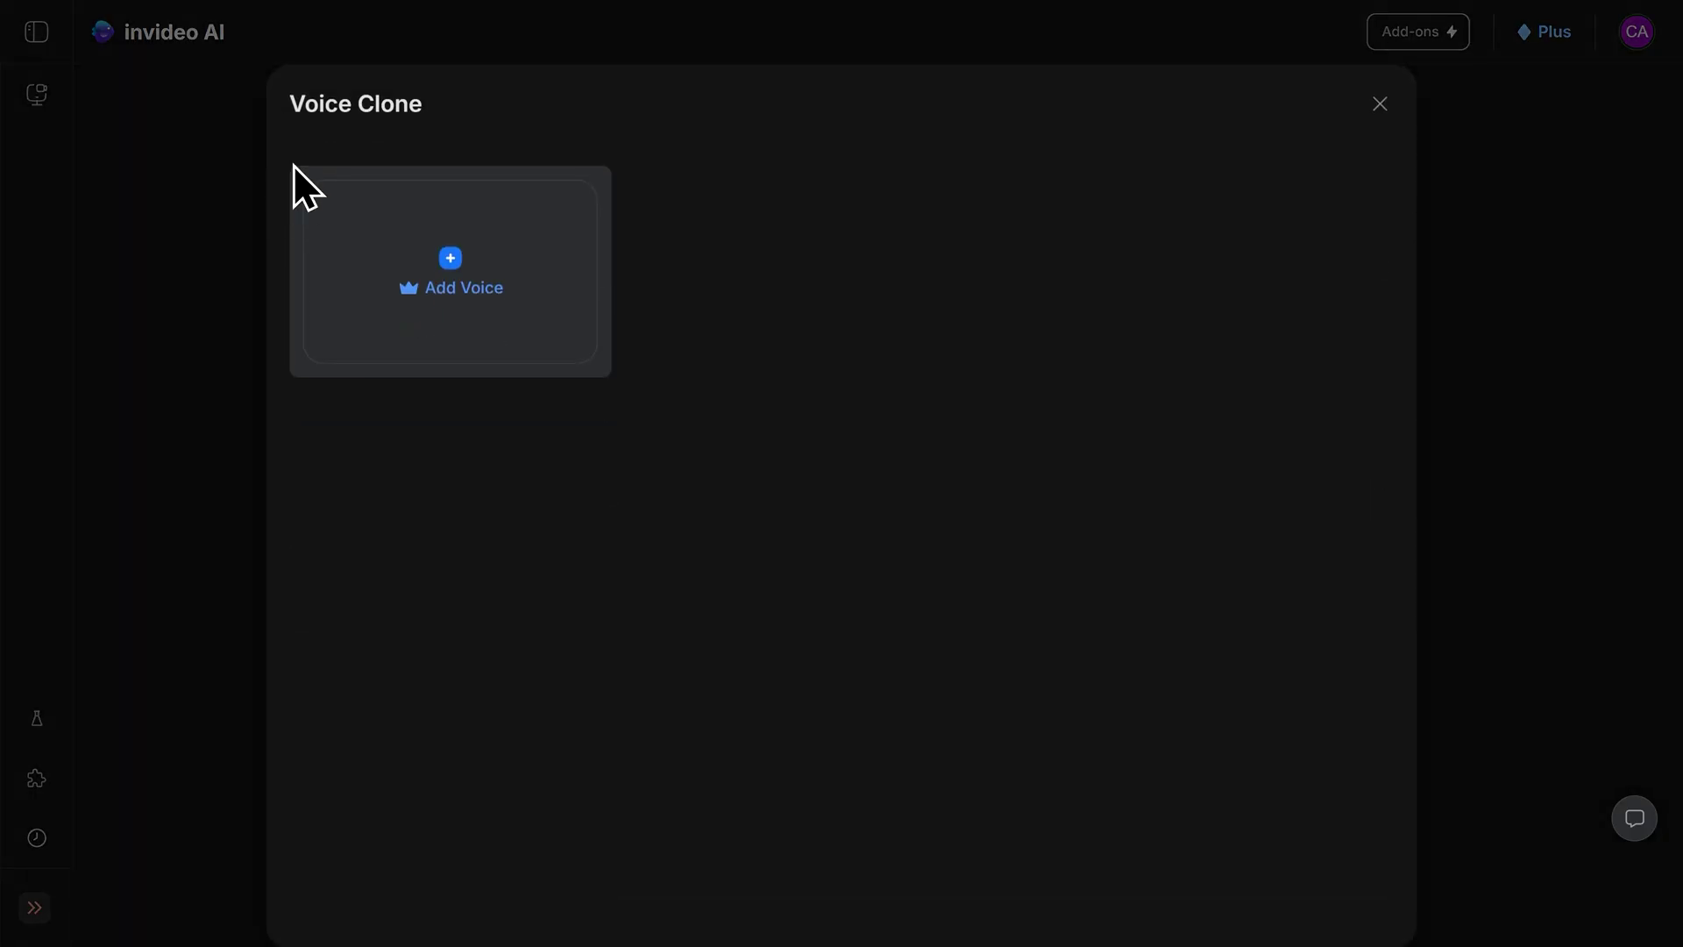
{"action": "left_click", "coordinate": [448, 263]}
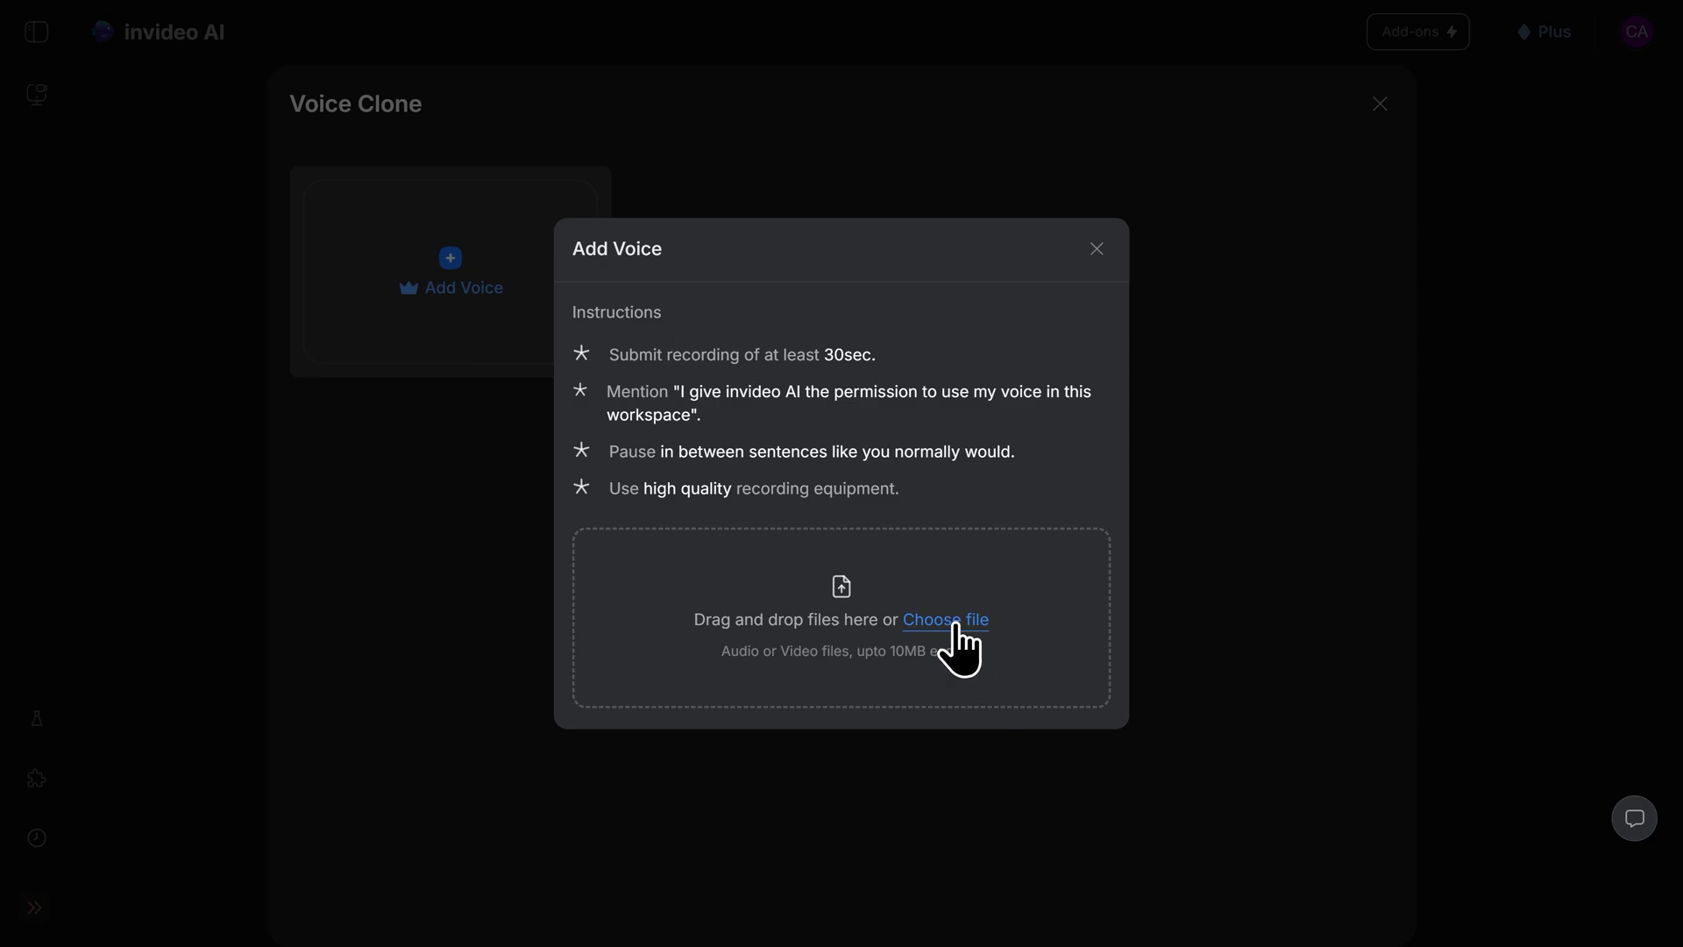
{"action": "left_click", "coordinate": [926, 624]}
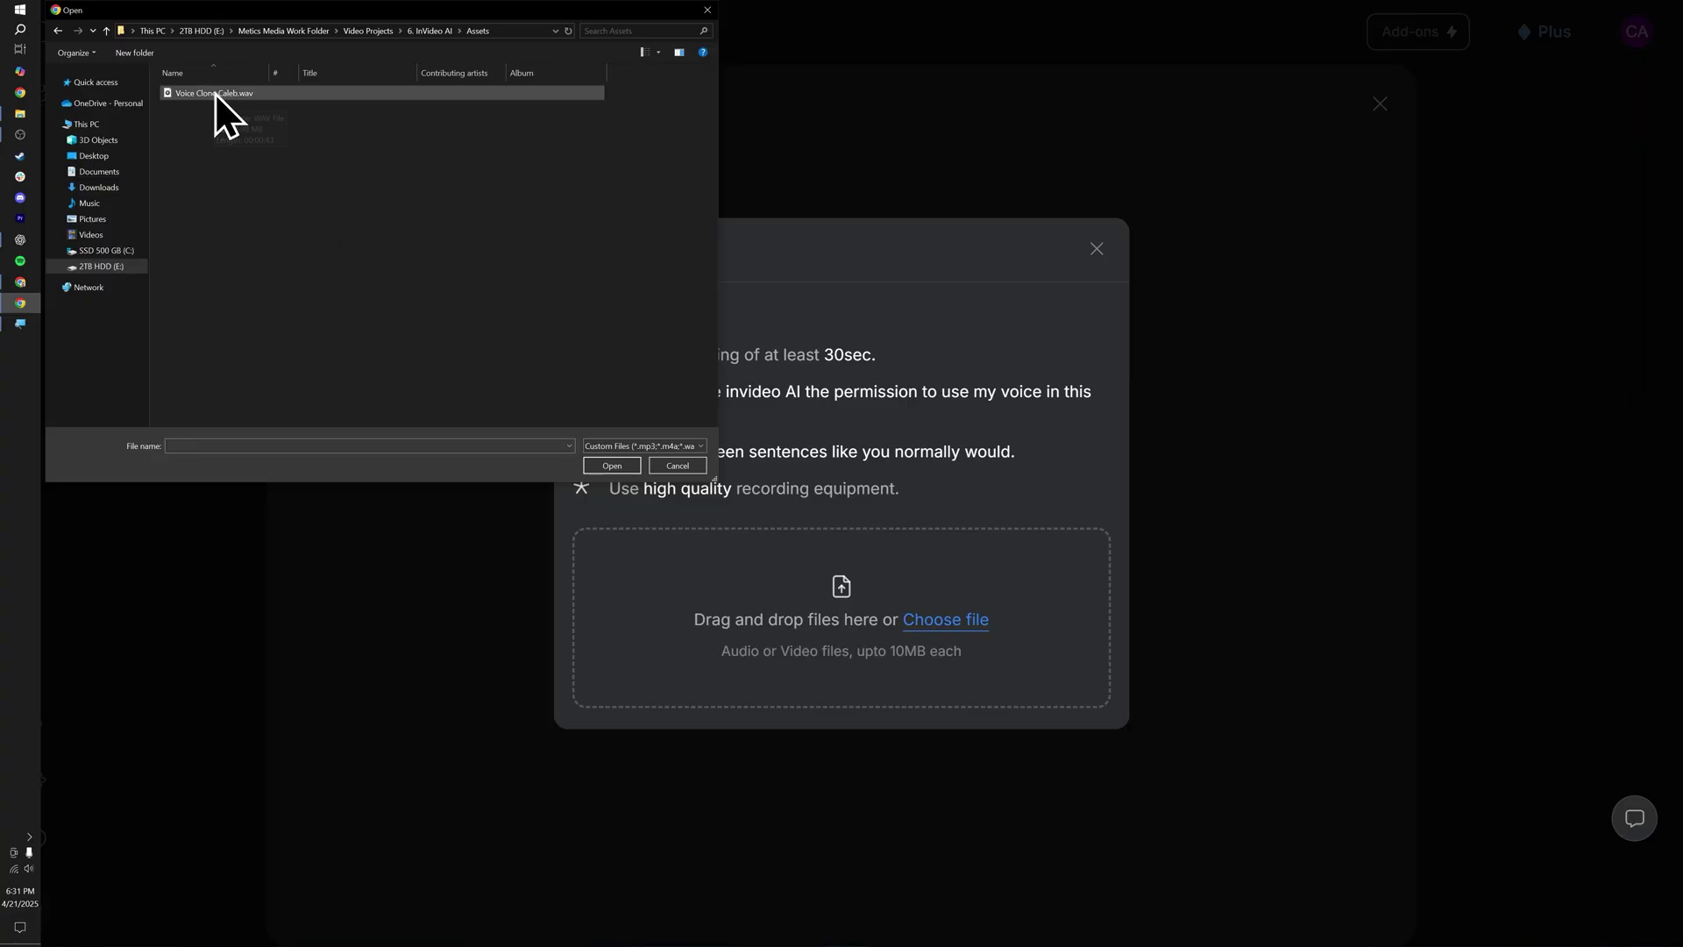
{"action": "double_click", "coordinate": [219, 94]}
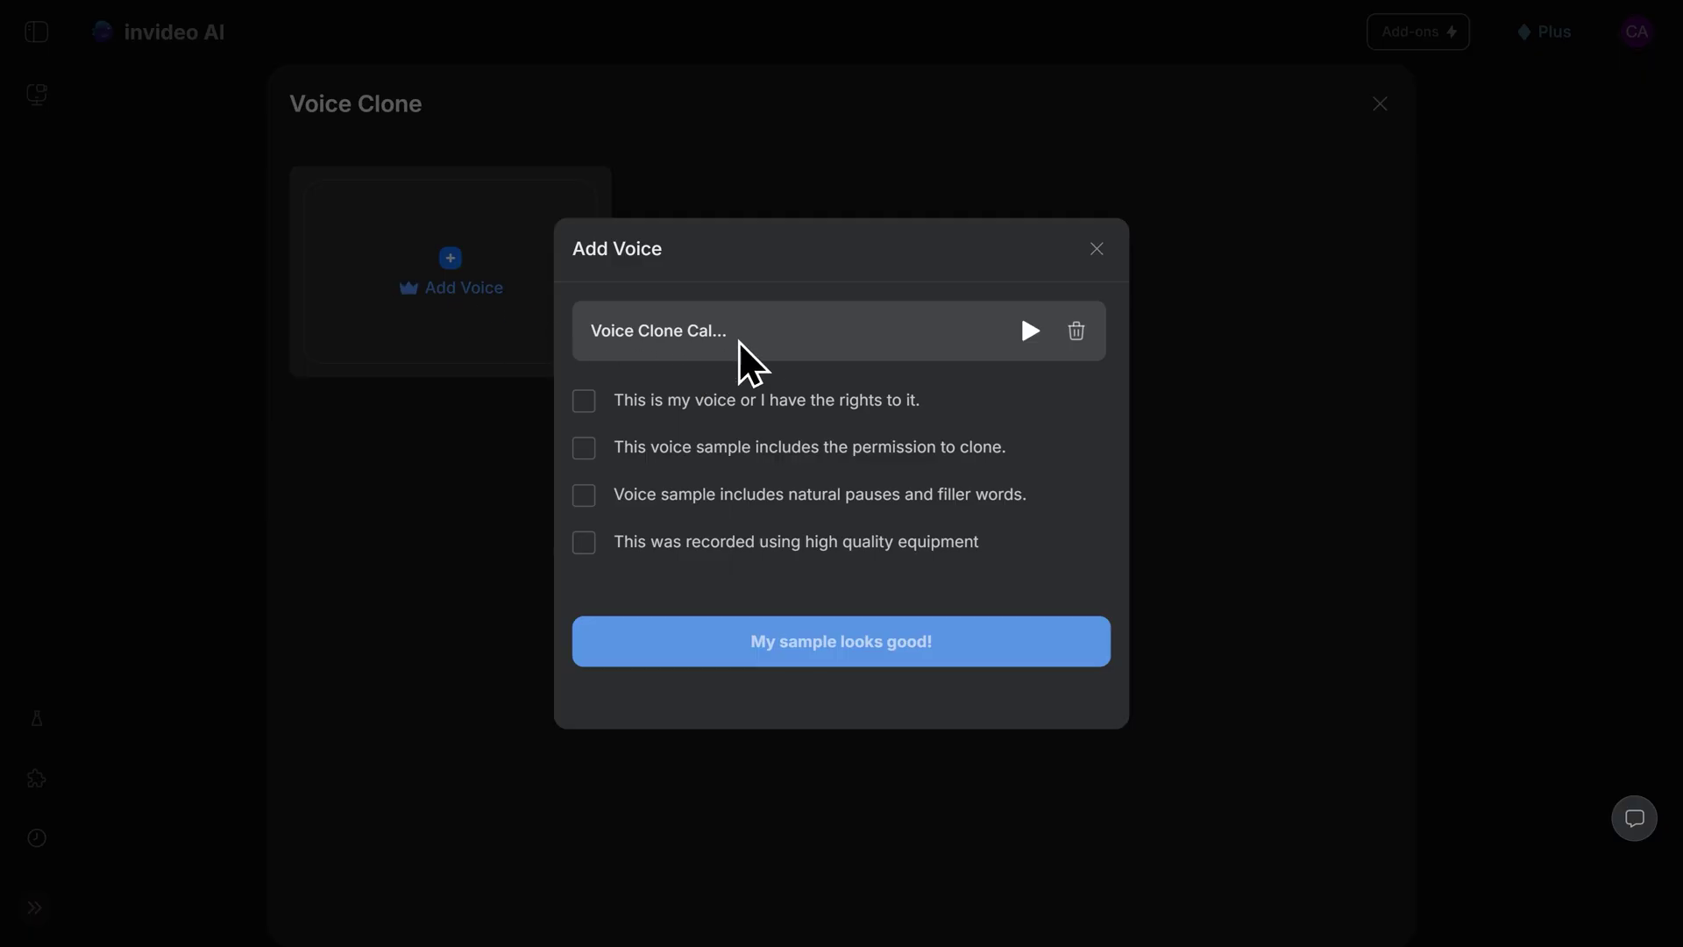
- Tick all four voice-sample consent checks and submit the sample for analysis
{"action": "left_click", "coordinate": [585, 403]}
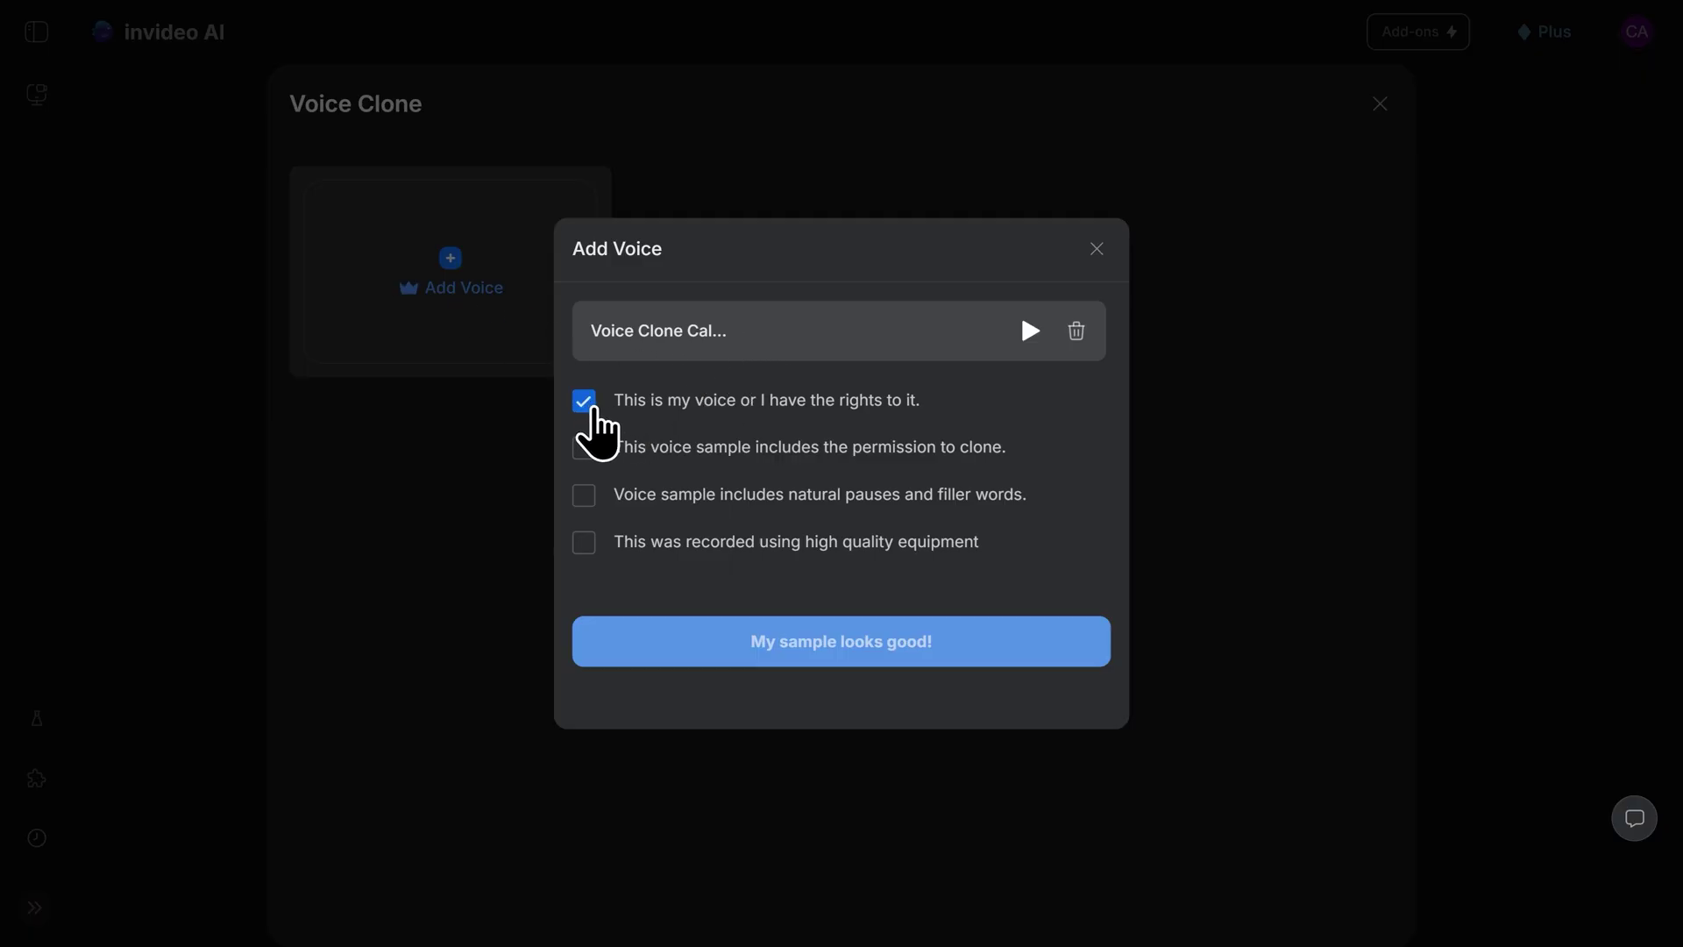
{"action": "left_click", "coordinate": [584, 450]}
{"action": "left_click", "coordinate": [584, 498]}
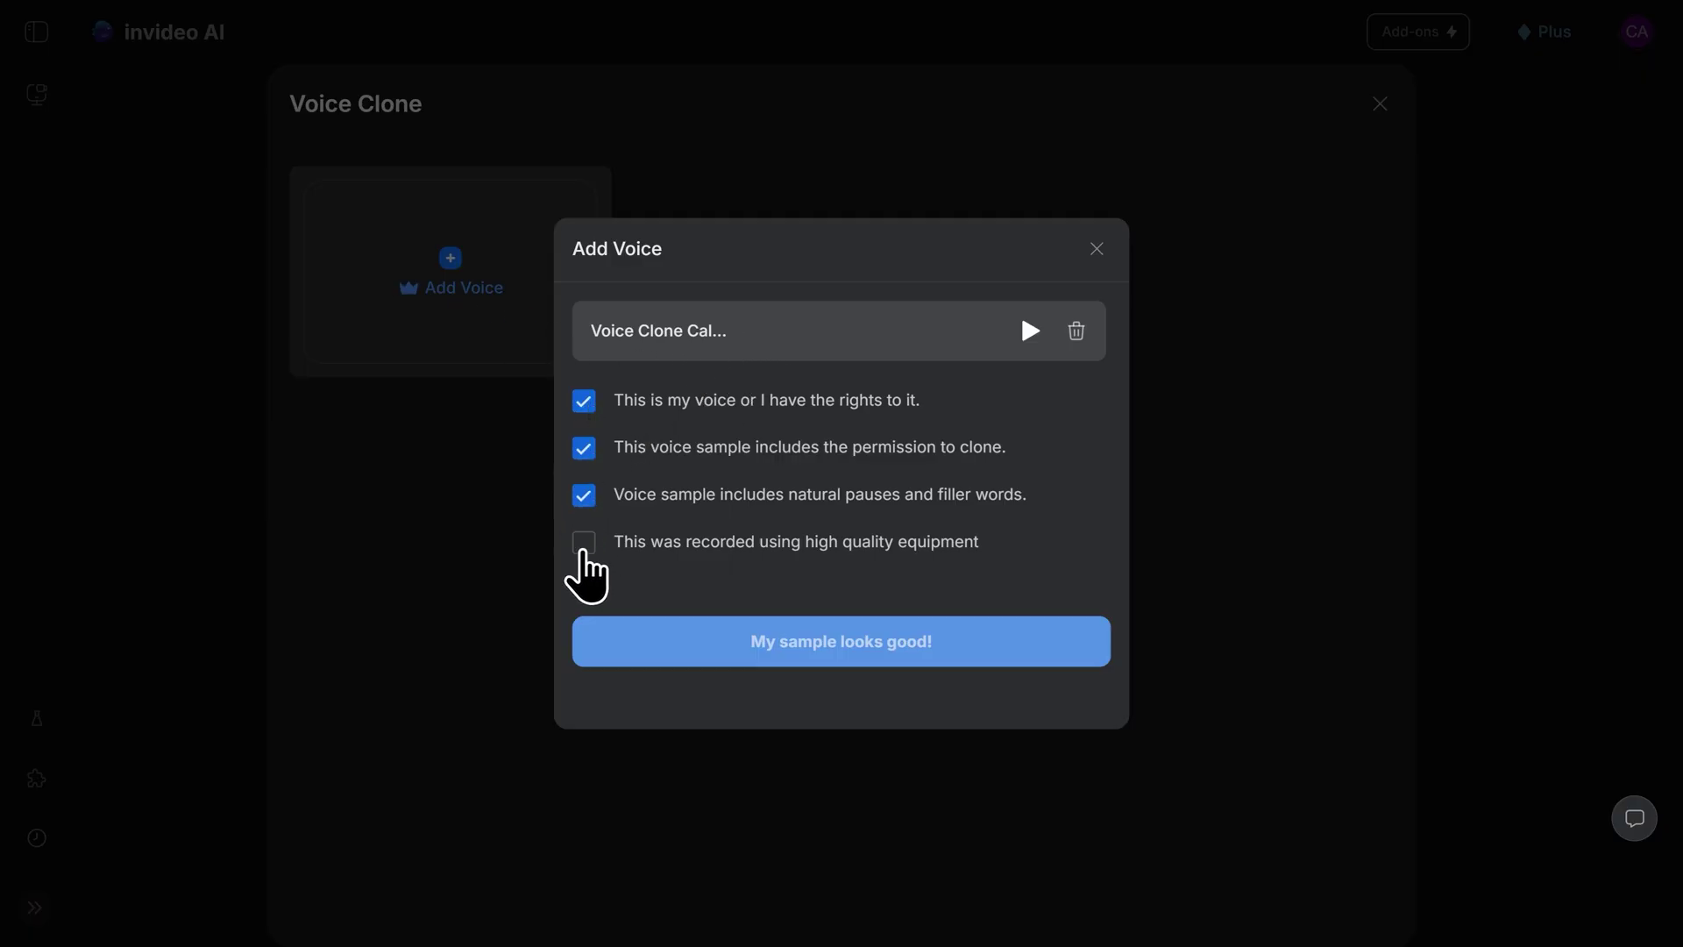
{"action": "left_click", "coordinate": [584, 544]}
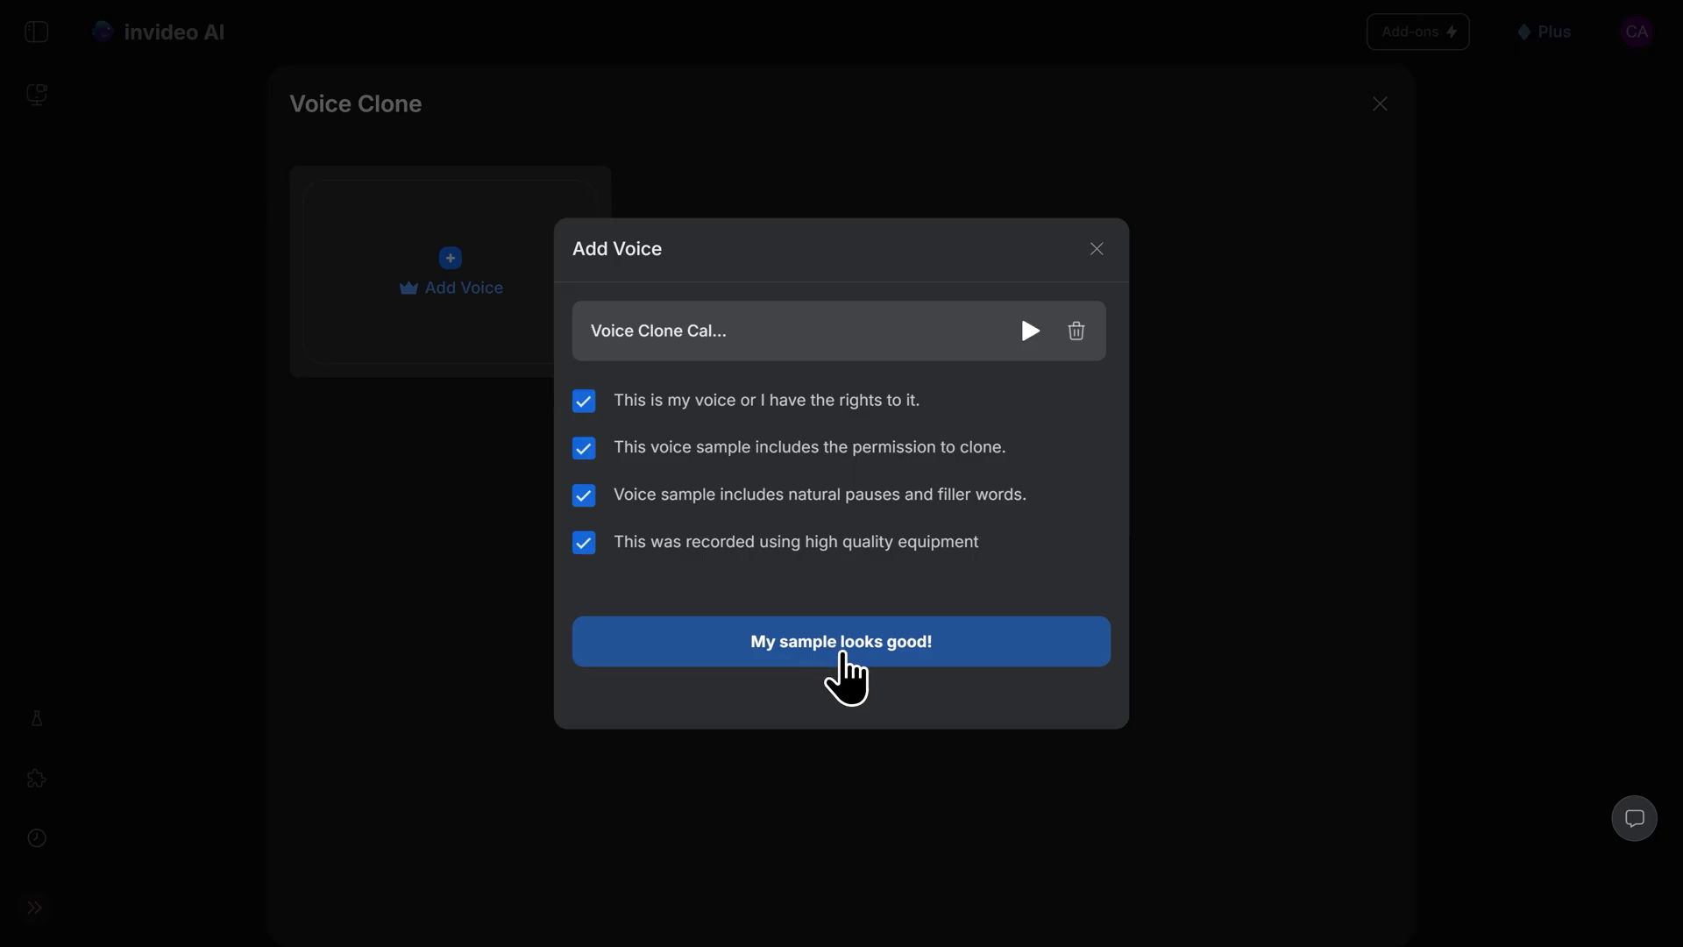
{"action": "left_click", "coordinate": [847, 673]}
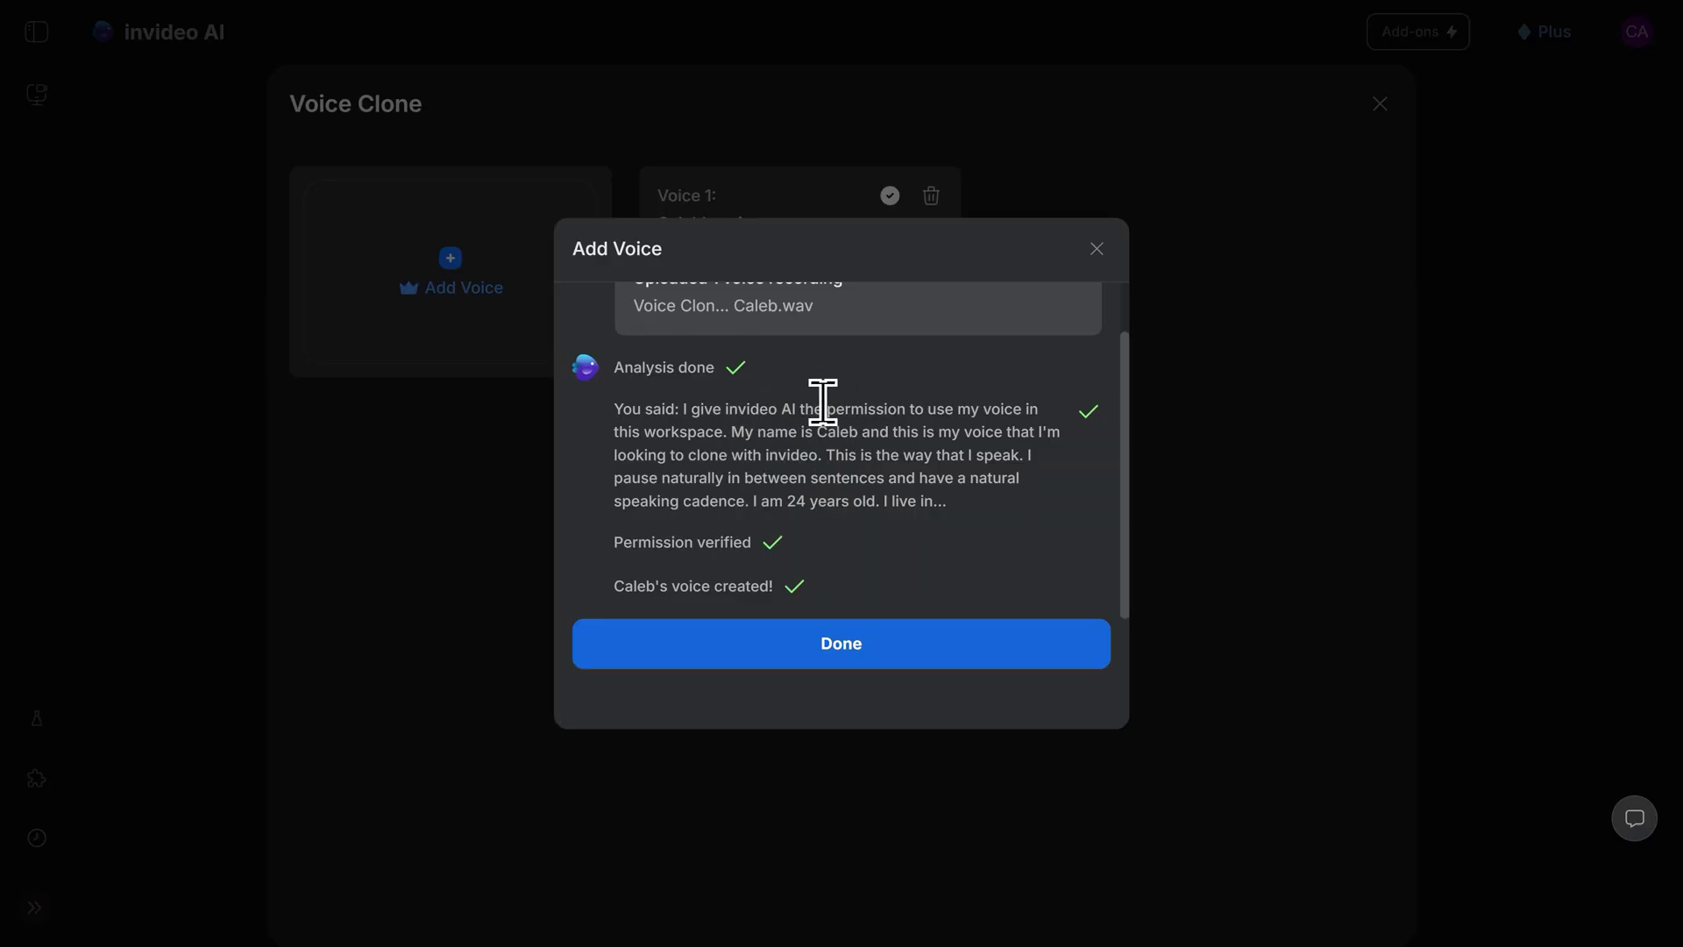
- Add cloned Voice 1 to the prompt and paste the sea creatures description onto its first line
{"action": "left_click", "coordinate": [837, 645]}
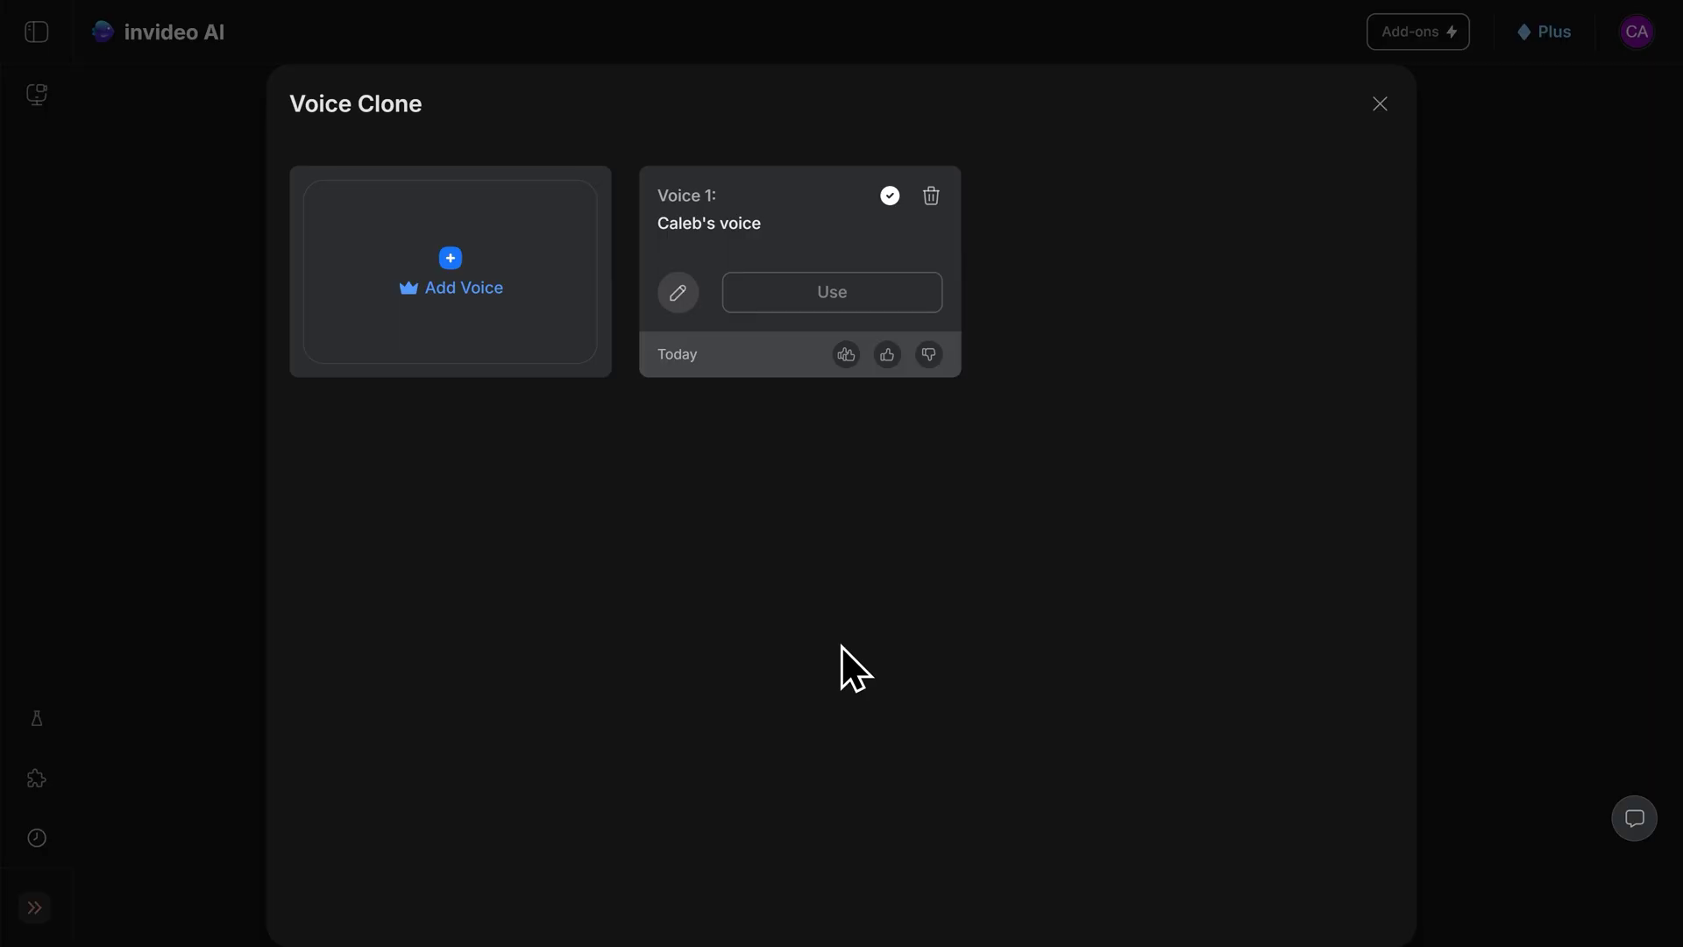
{"action": "left_click", "coordinate": [830, 297]}
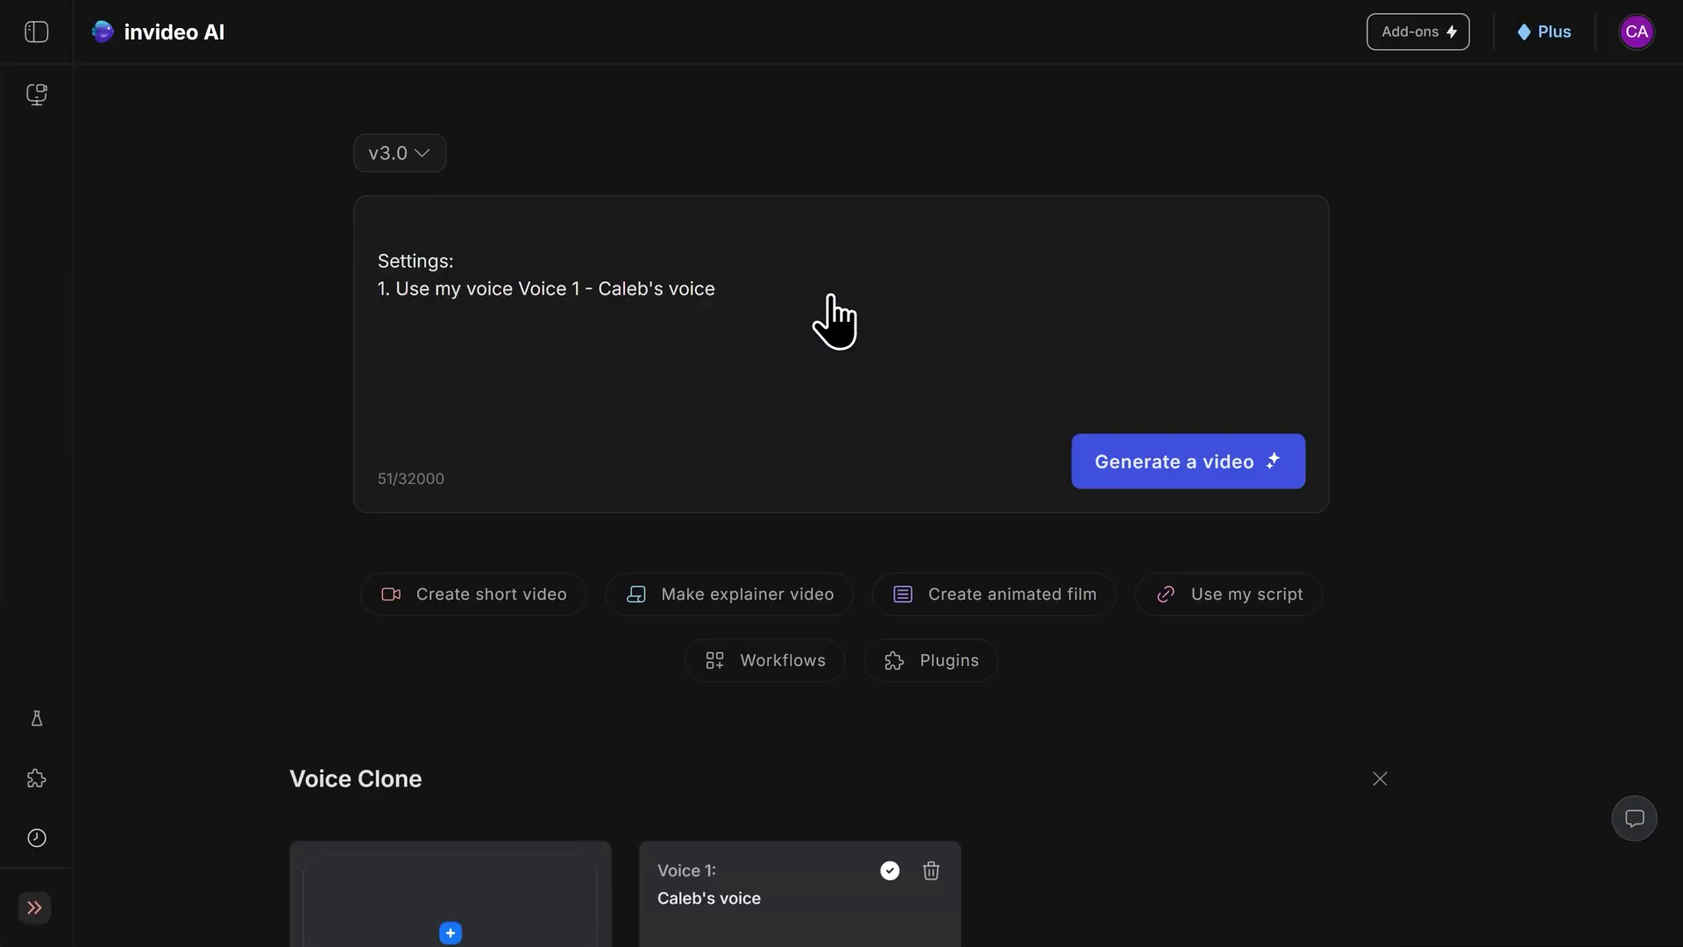
{"action": "left_click", "coordinate": [508, 226]}
{"action": "type", "text": "Create a YouTube short discussing the biggest sea creatures throughout history. The music should be dark and mysterious."}
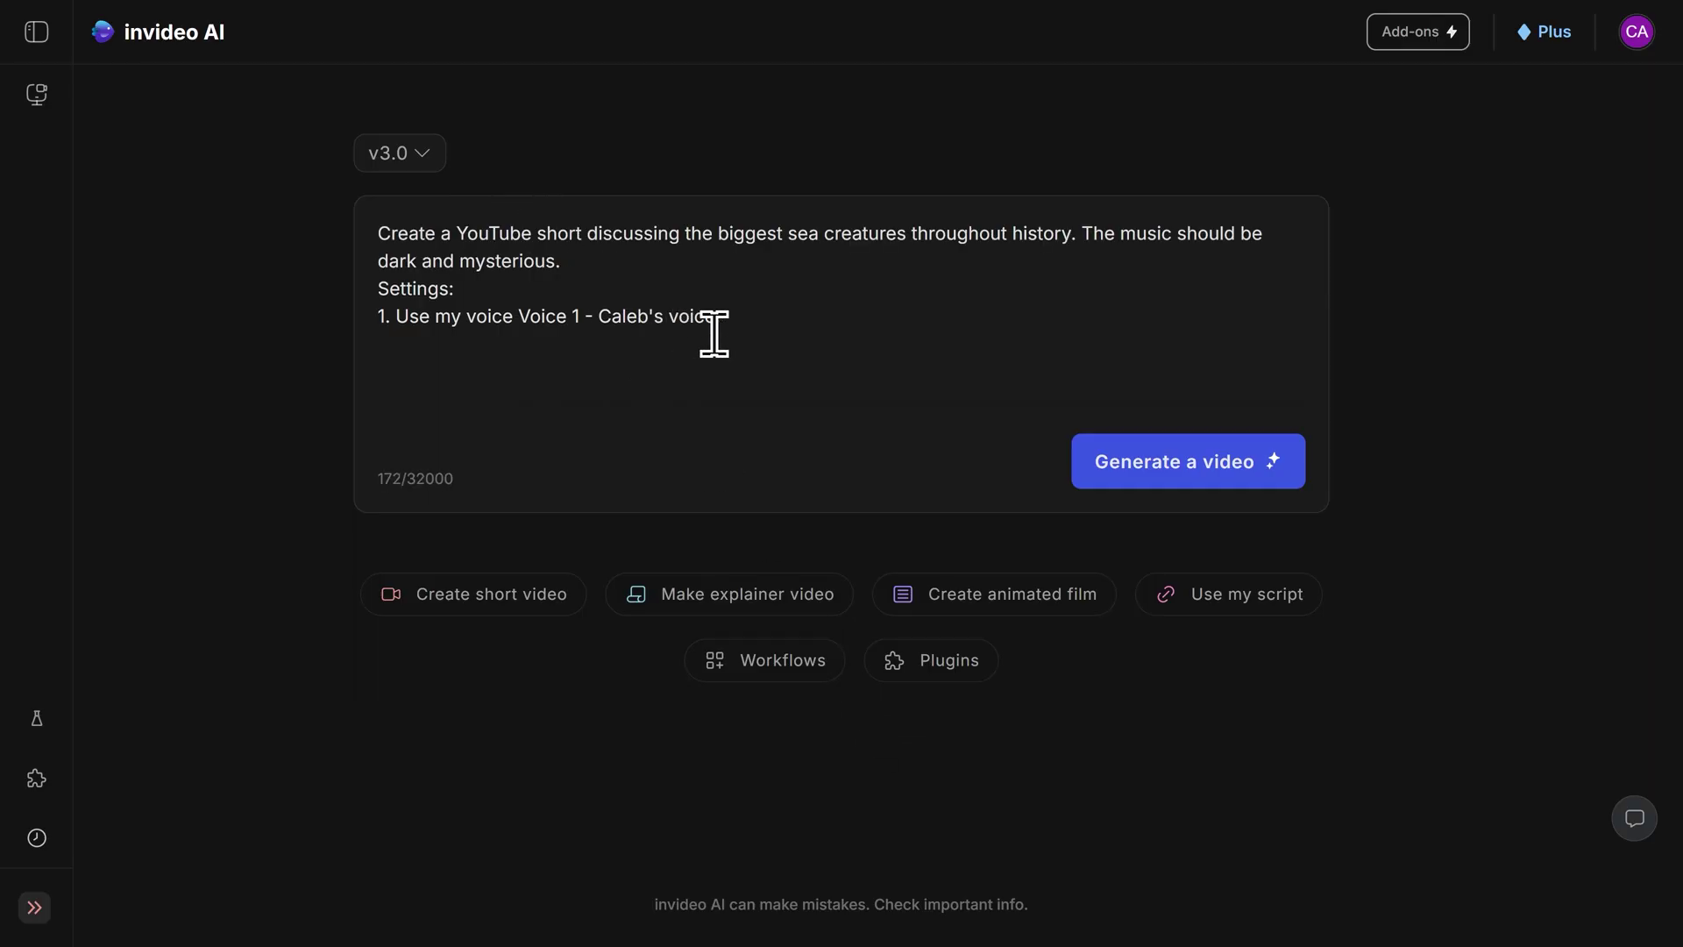
{"action": "left_click_drag", "start_coordinate": [728, 323], "coordinate": [373, 282]}
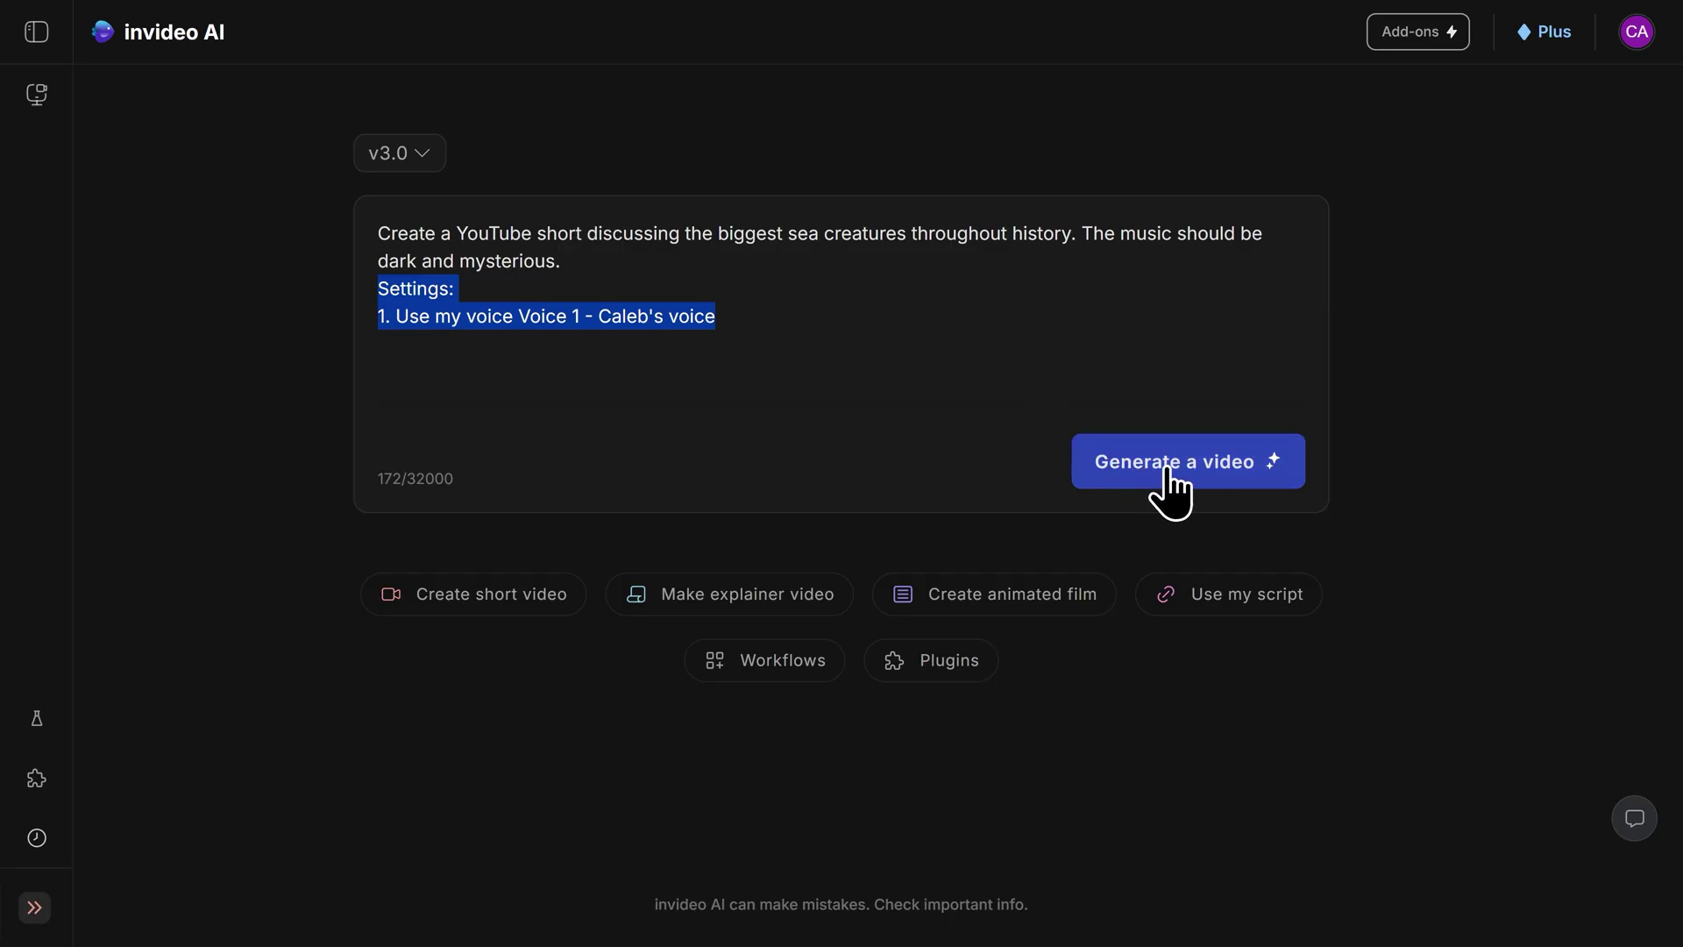
- Generate the video as a 30-second YouTube Short for Marine Enthusiasts
{"action": "left_click", "coordinate": [1196, 473]}
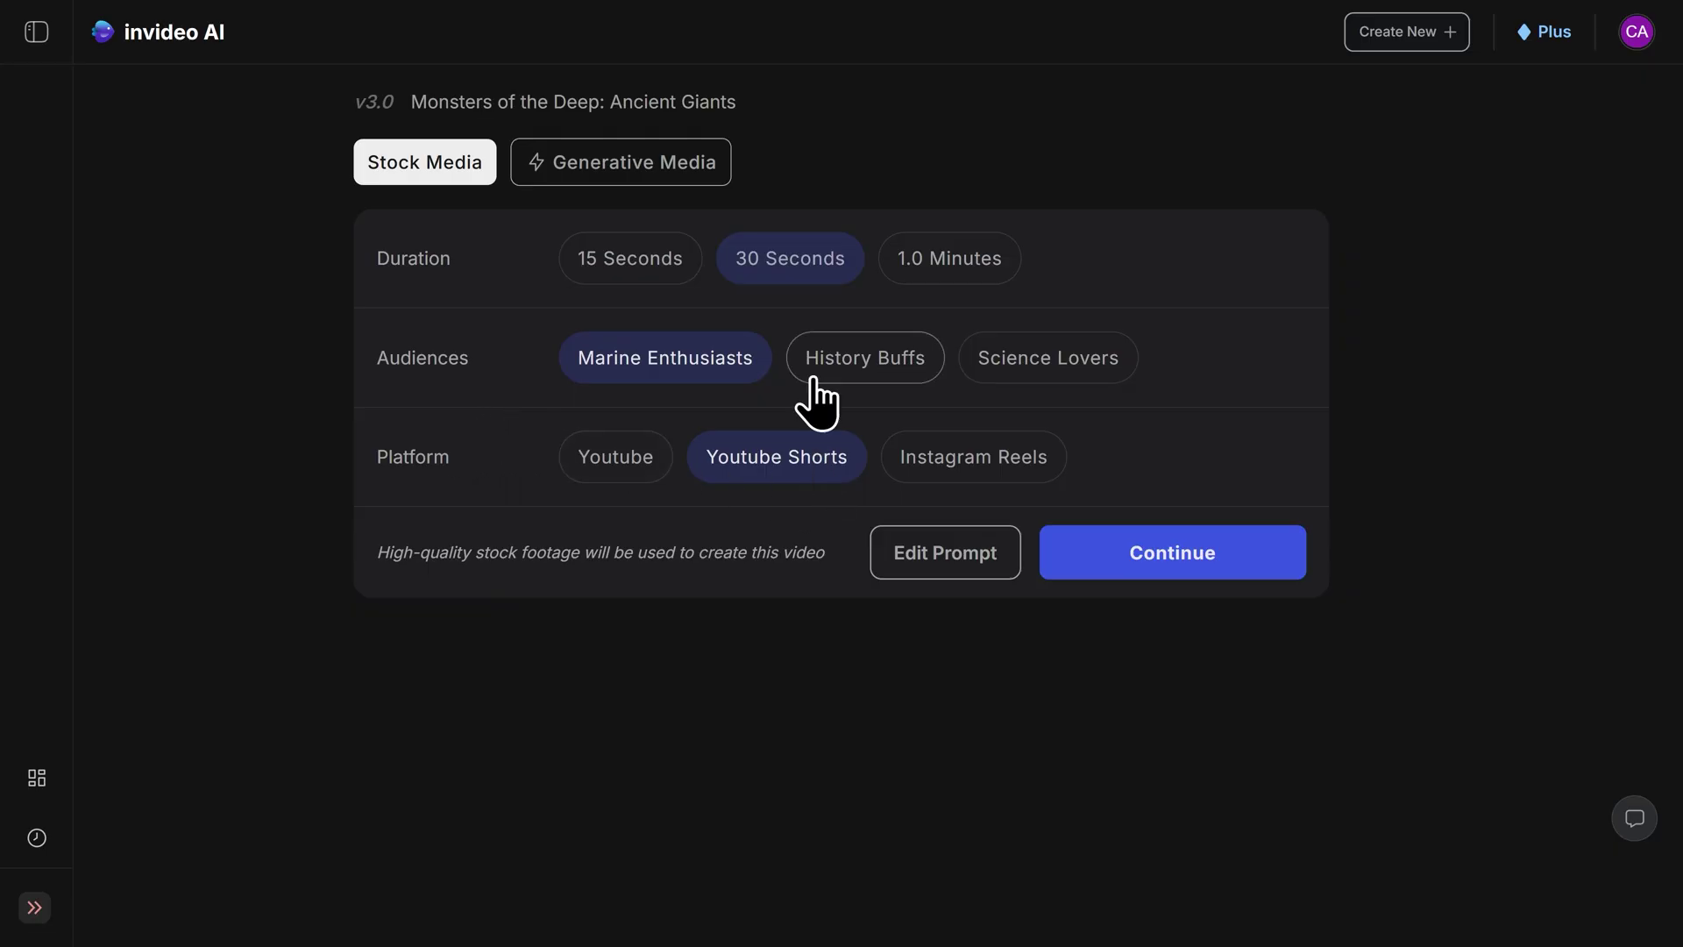
{"action": "left_click", "coordinate": [1173, 561]}
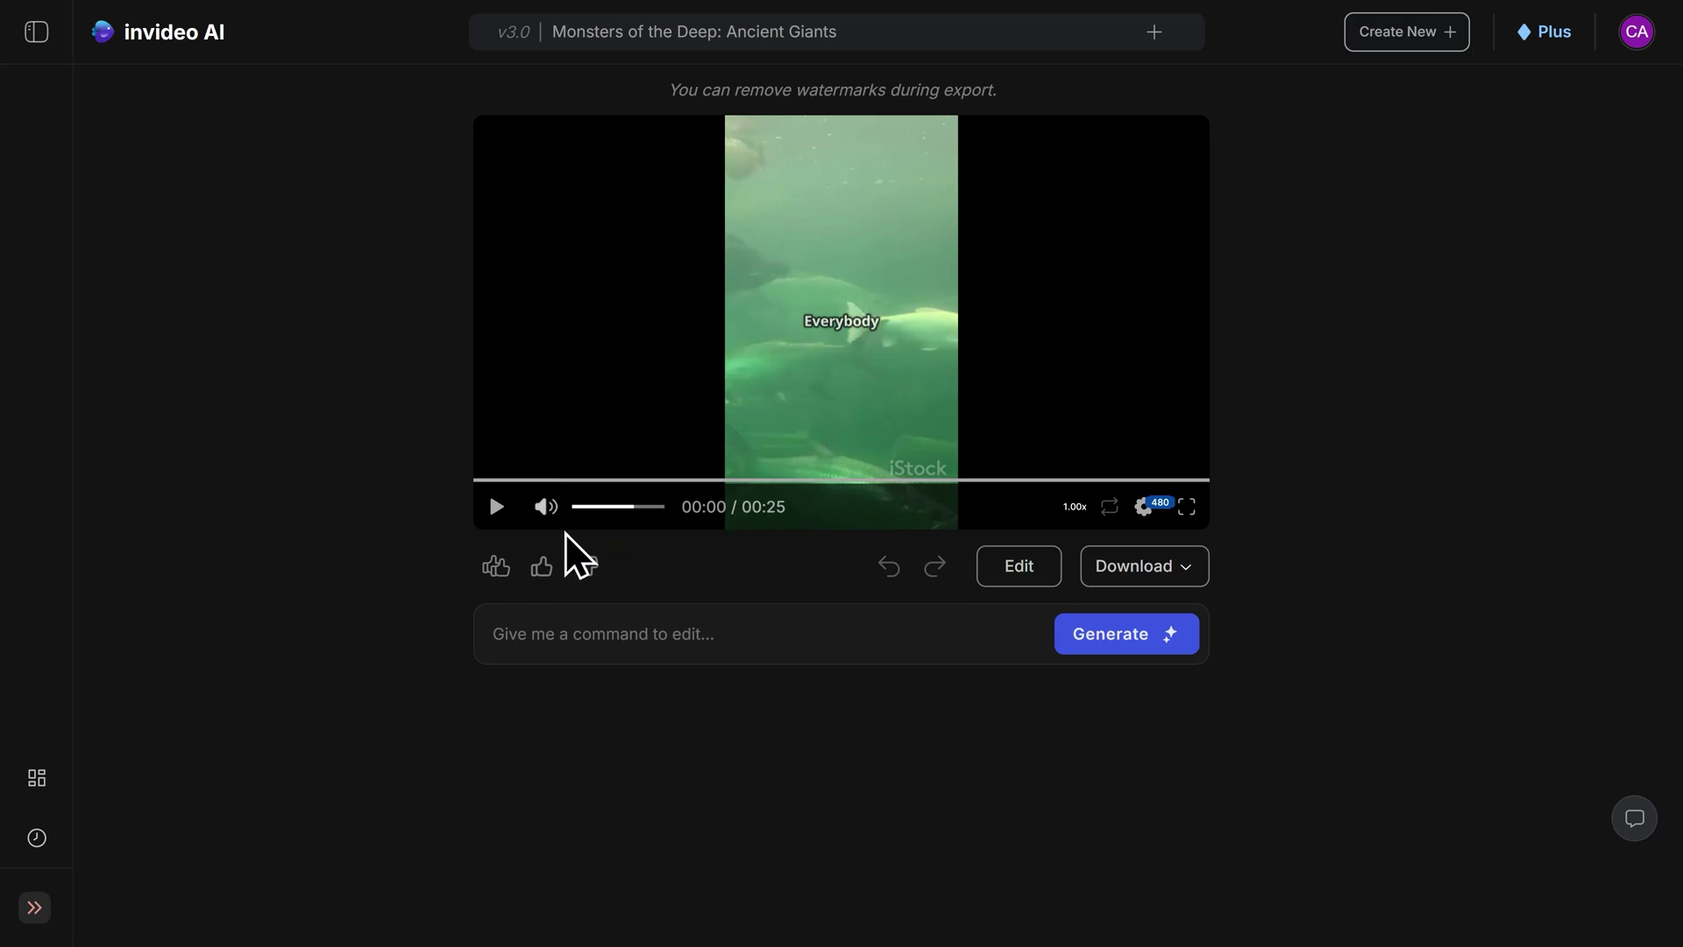
{"action": "left_click", "coordinate": [497, 518]}
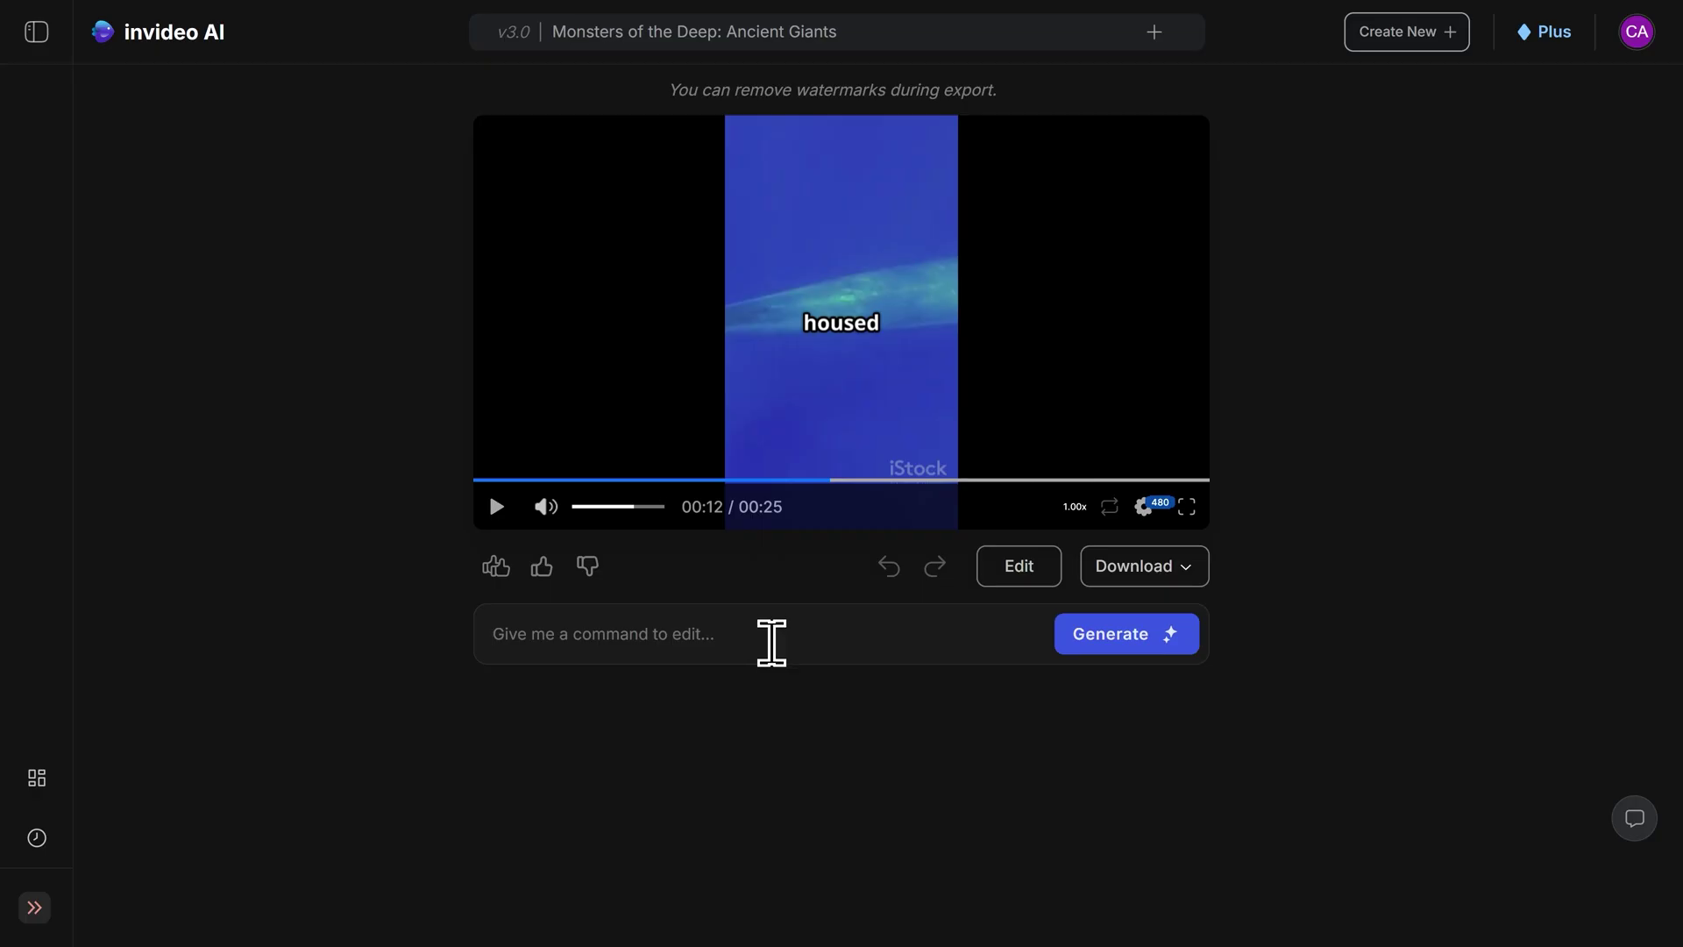
- Request three-word captions with the spoken word highlighted in yellow through an edit command
{"action": "left_click", "coordinate": [732, 637]}
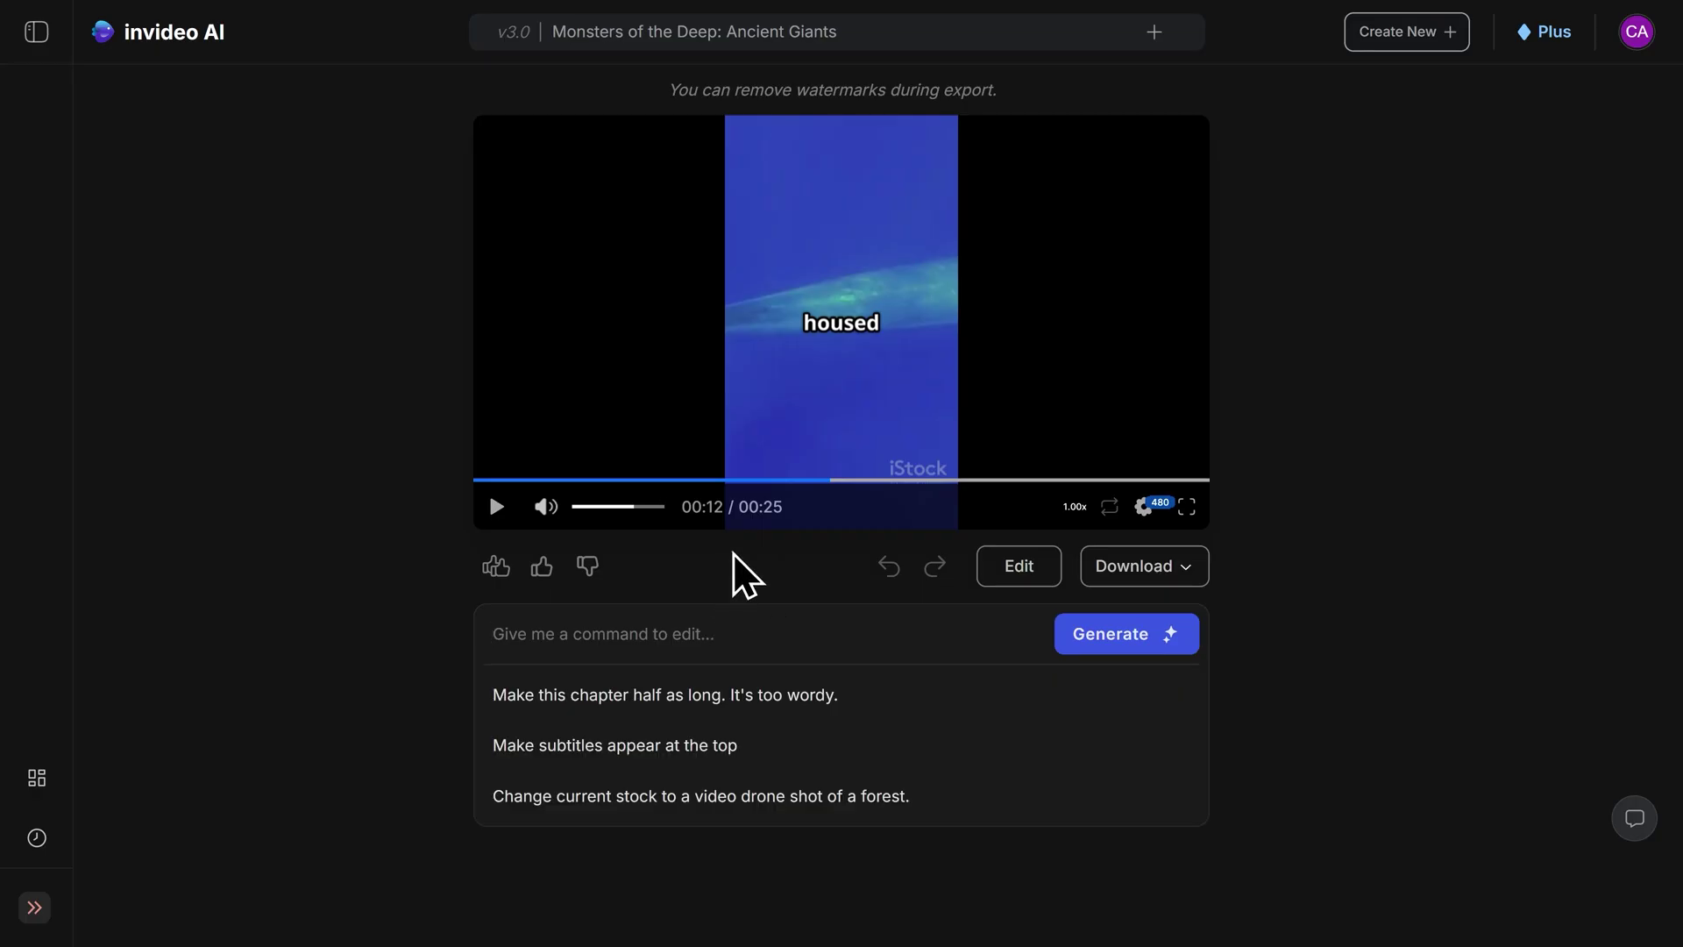
{"action": "type", "text": "Make 3 "}
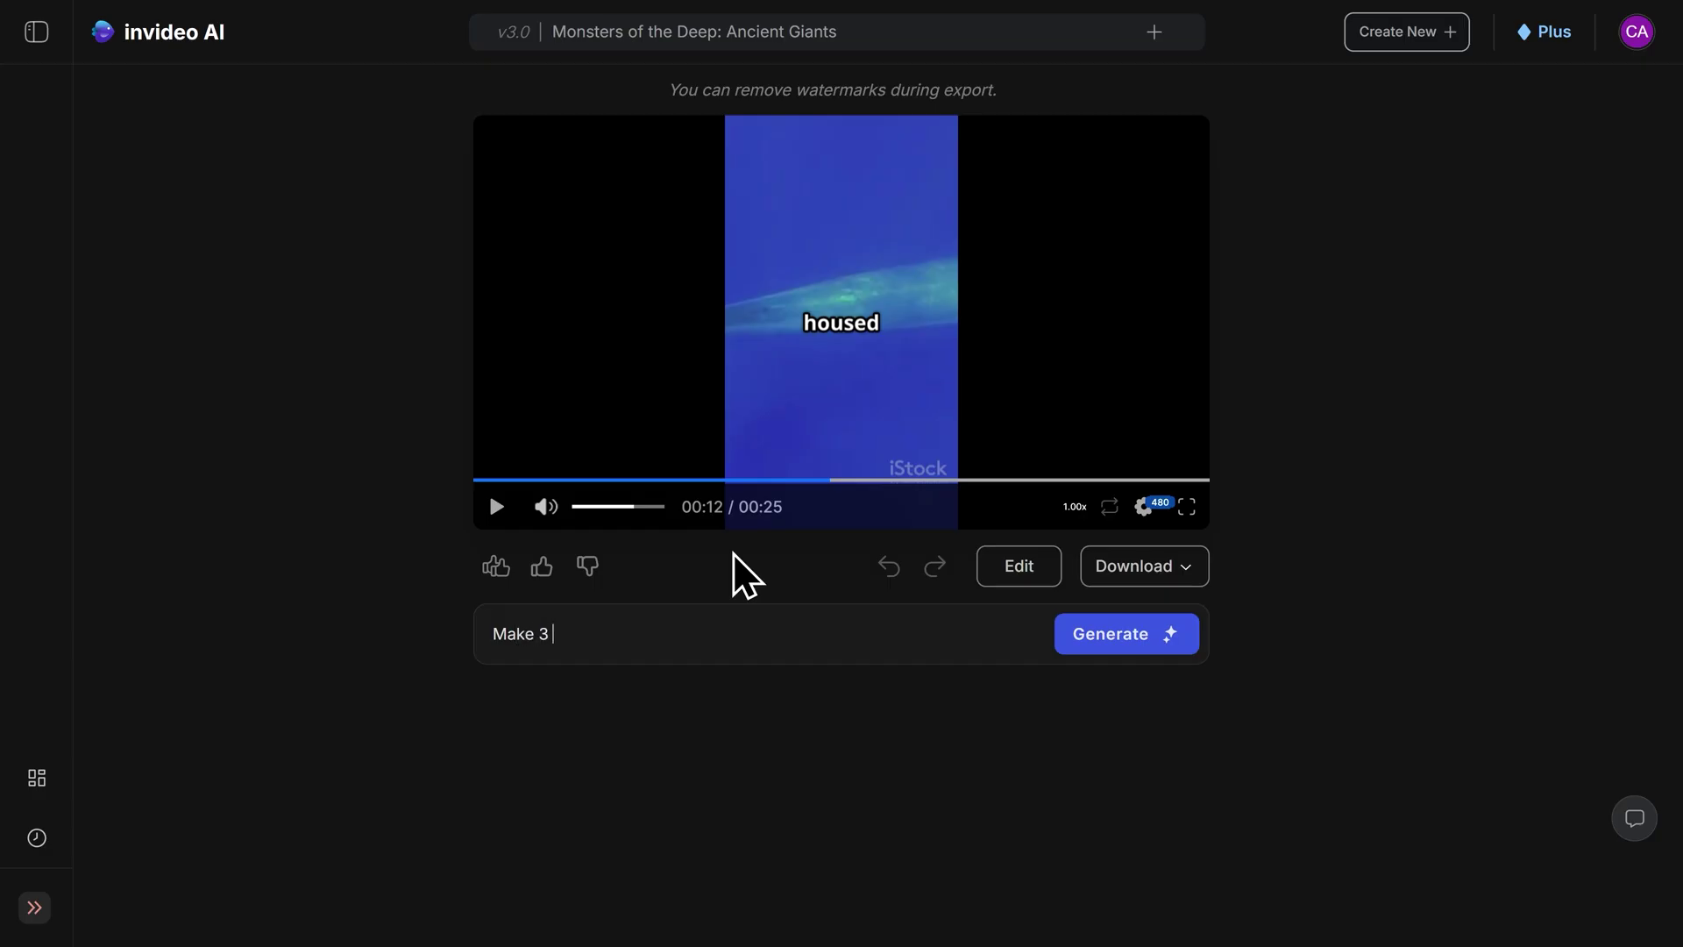
{"action": "type", "text": "words appear on scre"}
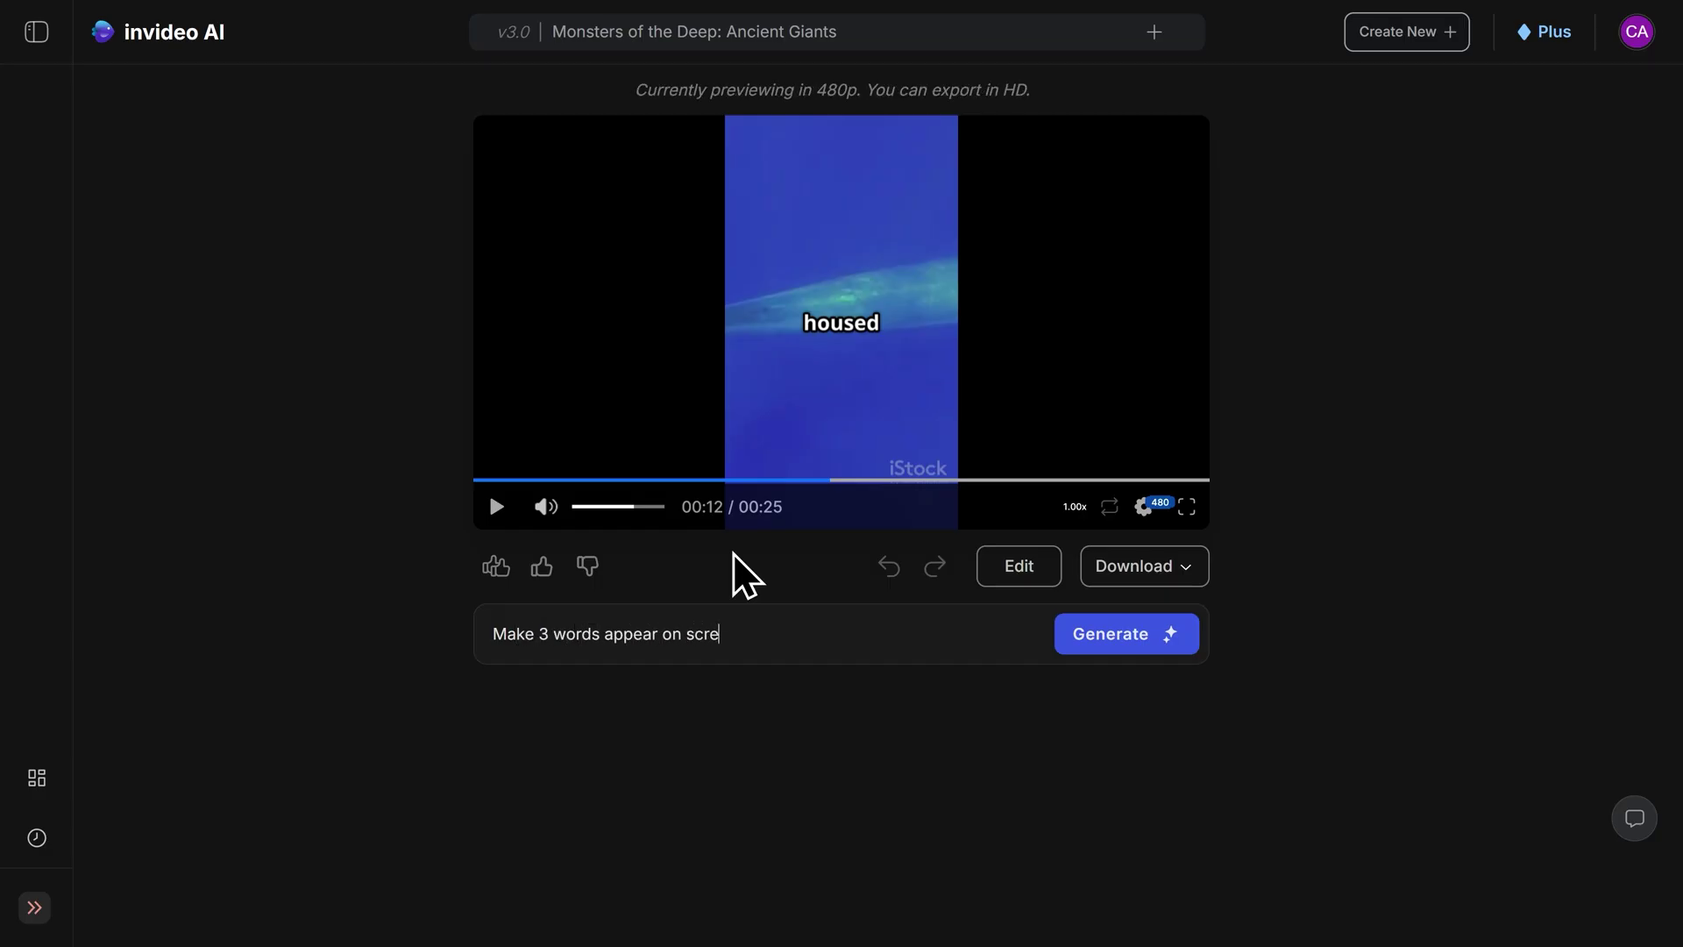
{"action": "type", "text": "en at once and have the active word hi"}
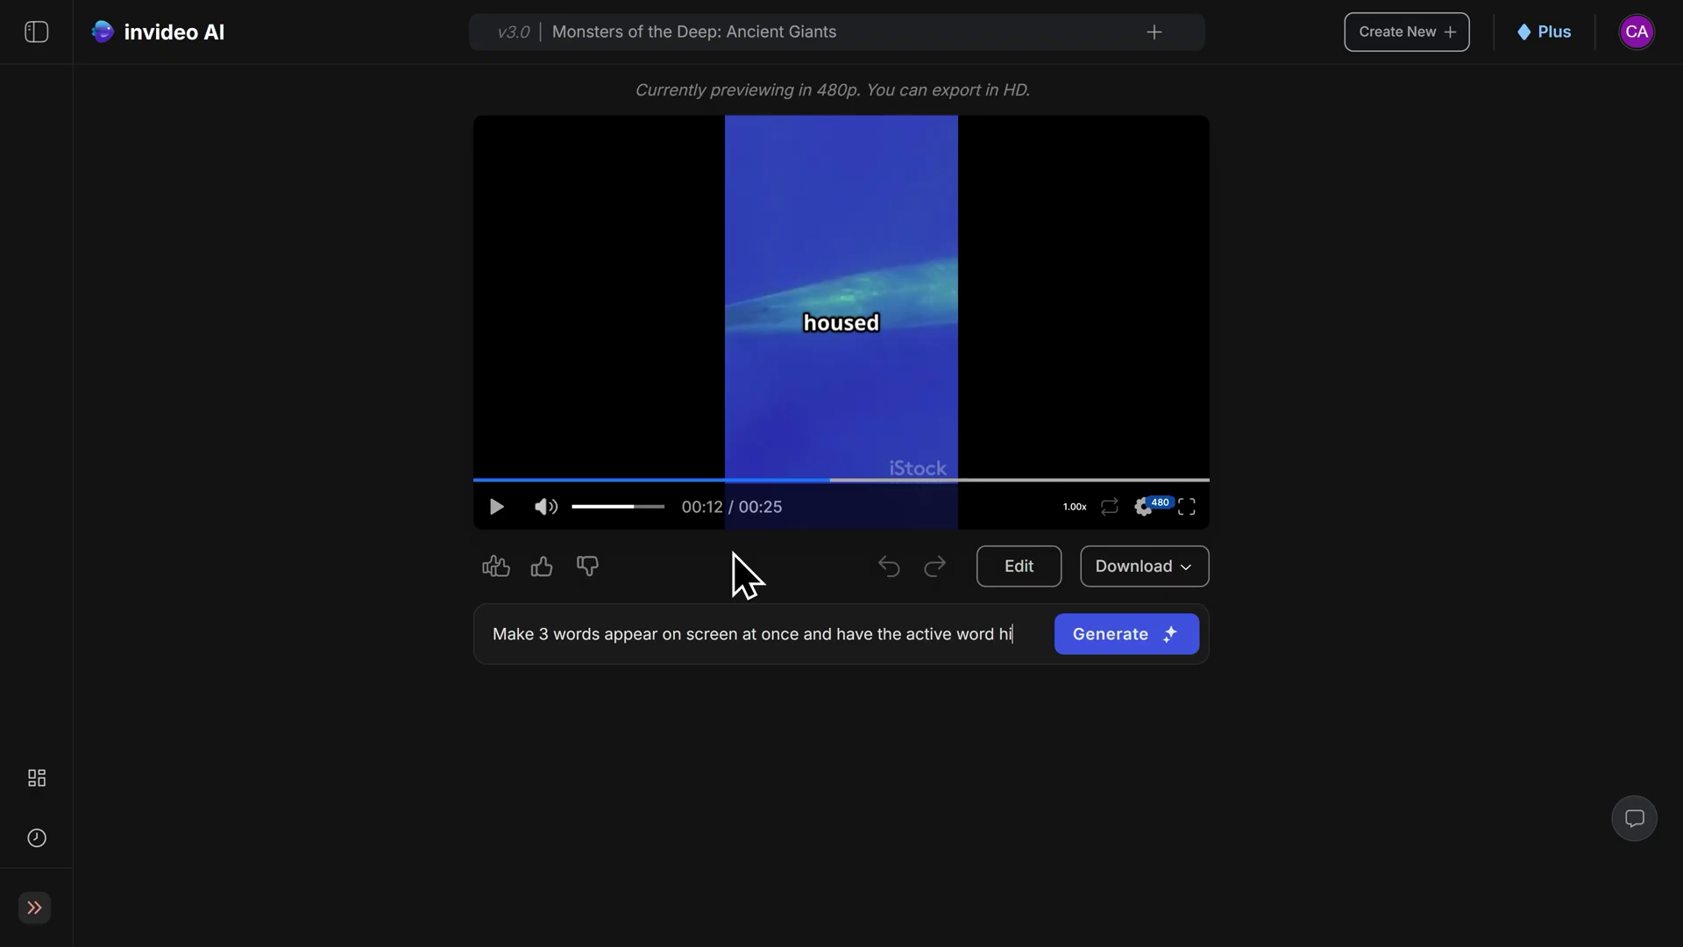
{"action": "type", "text": "ghlighted in yellow."}
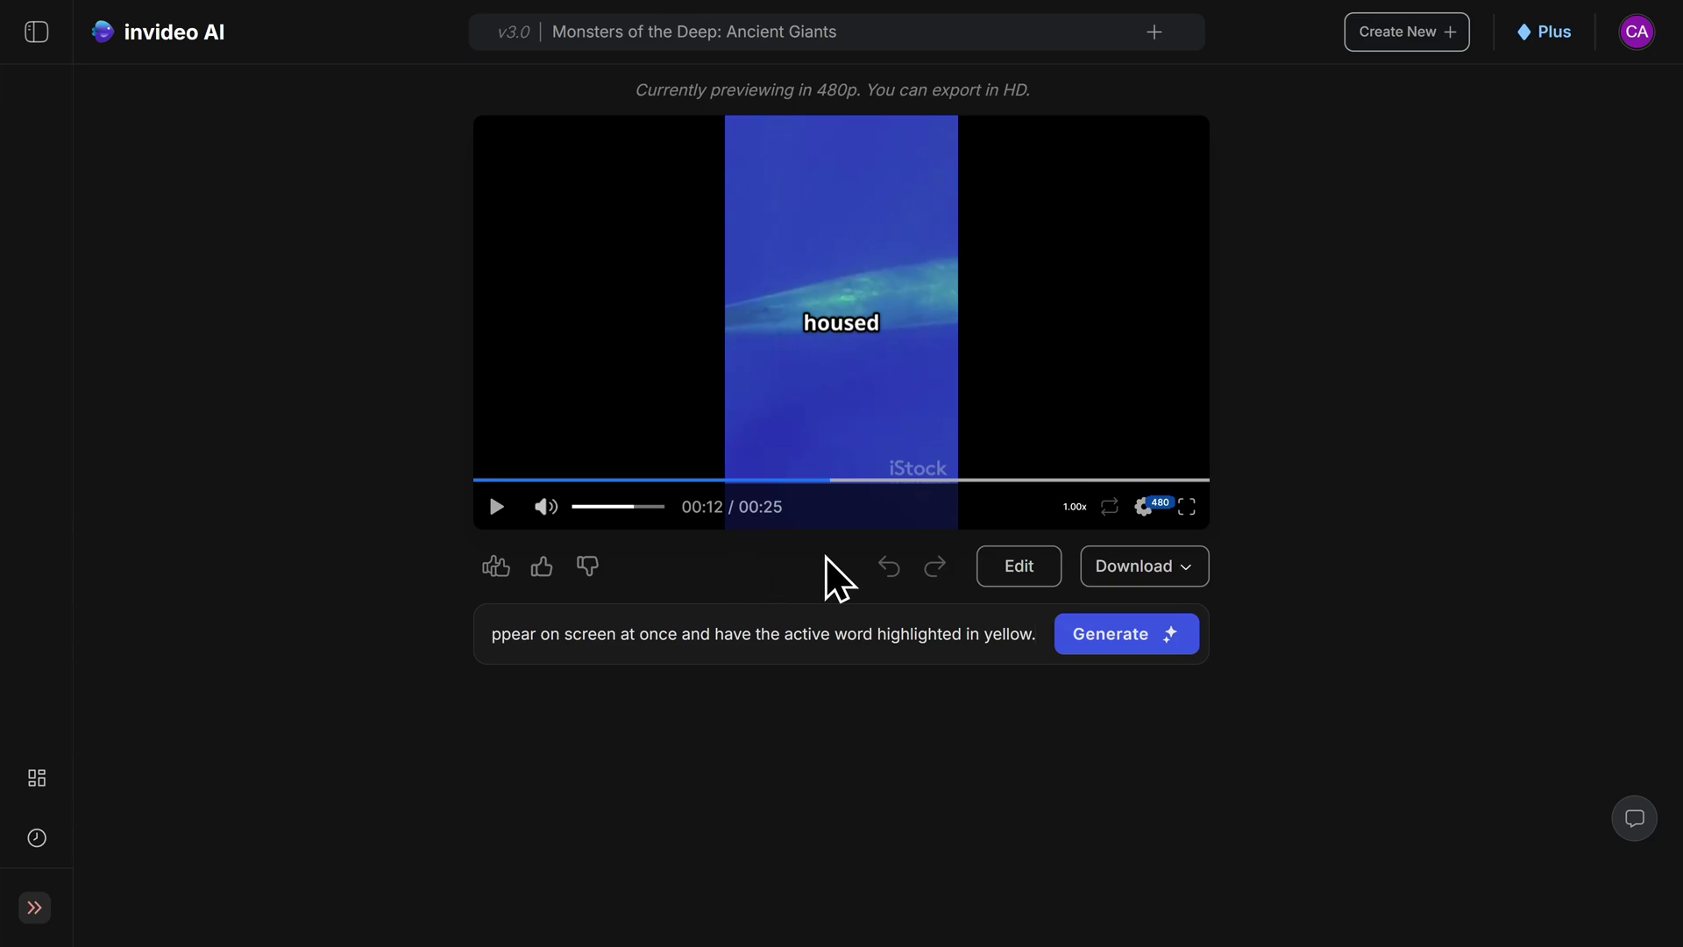
{"action": "left_click", "coordinate": [1133, 639]}
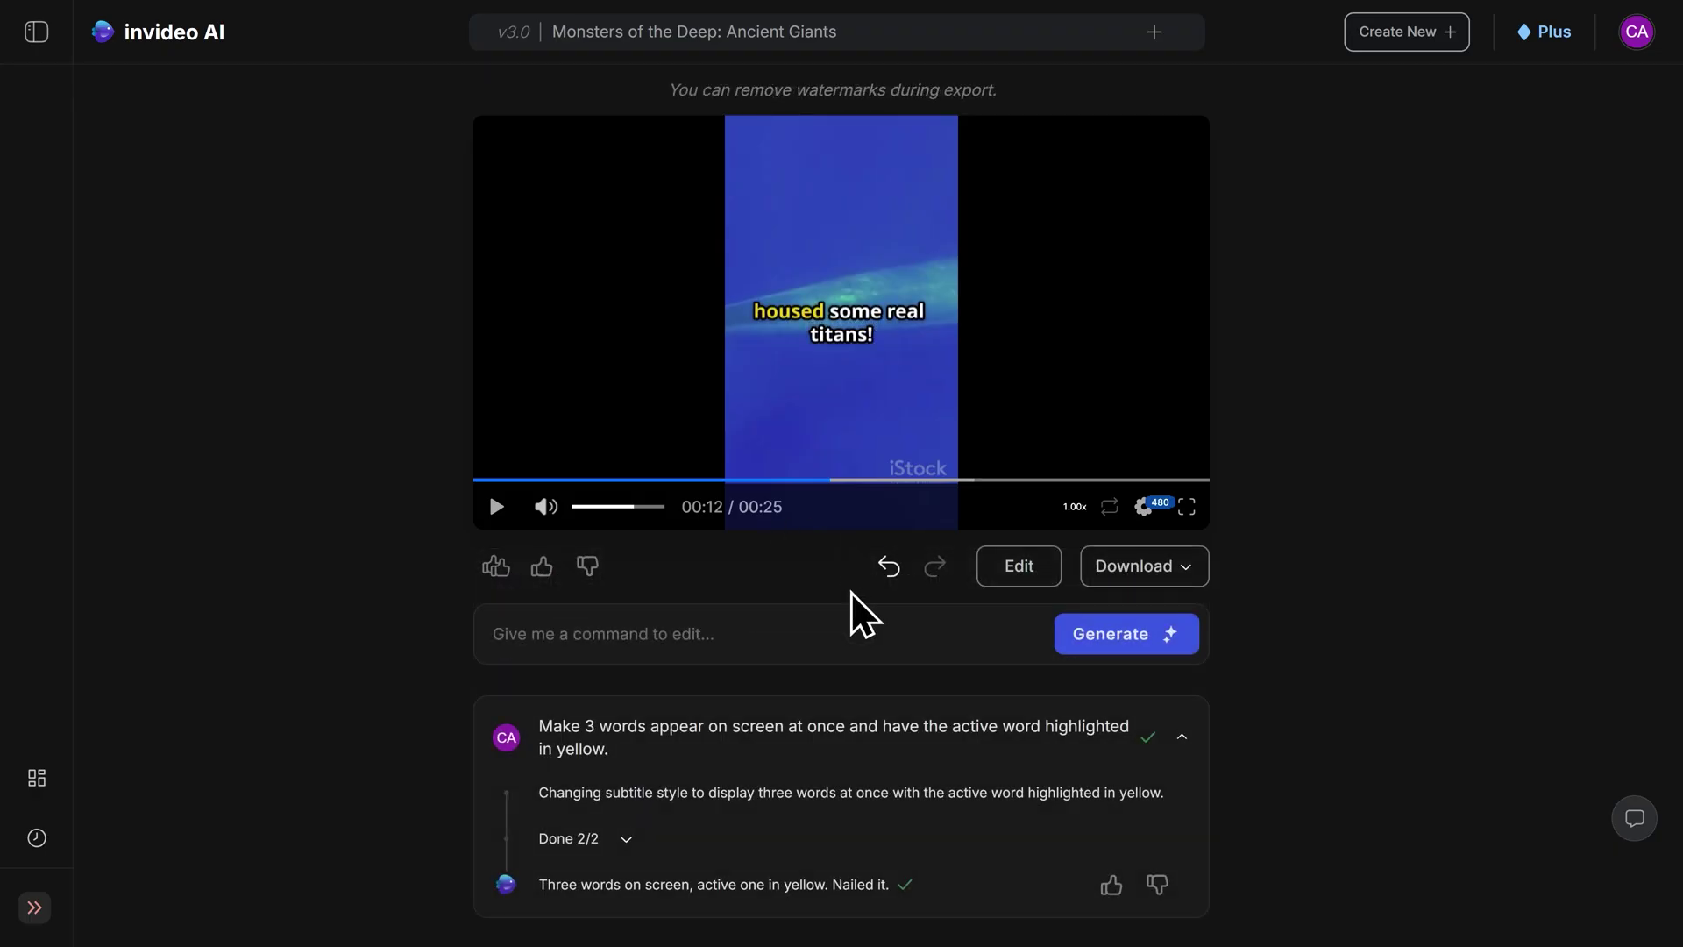
{"action": "left_click", "coordinate": [496, 507]}
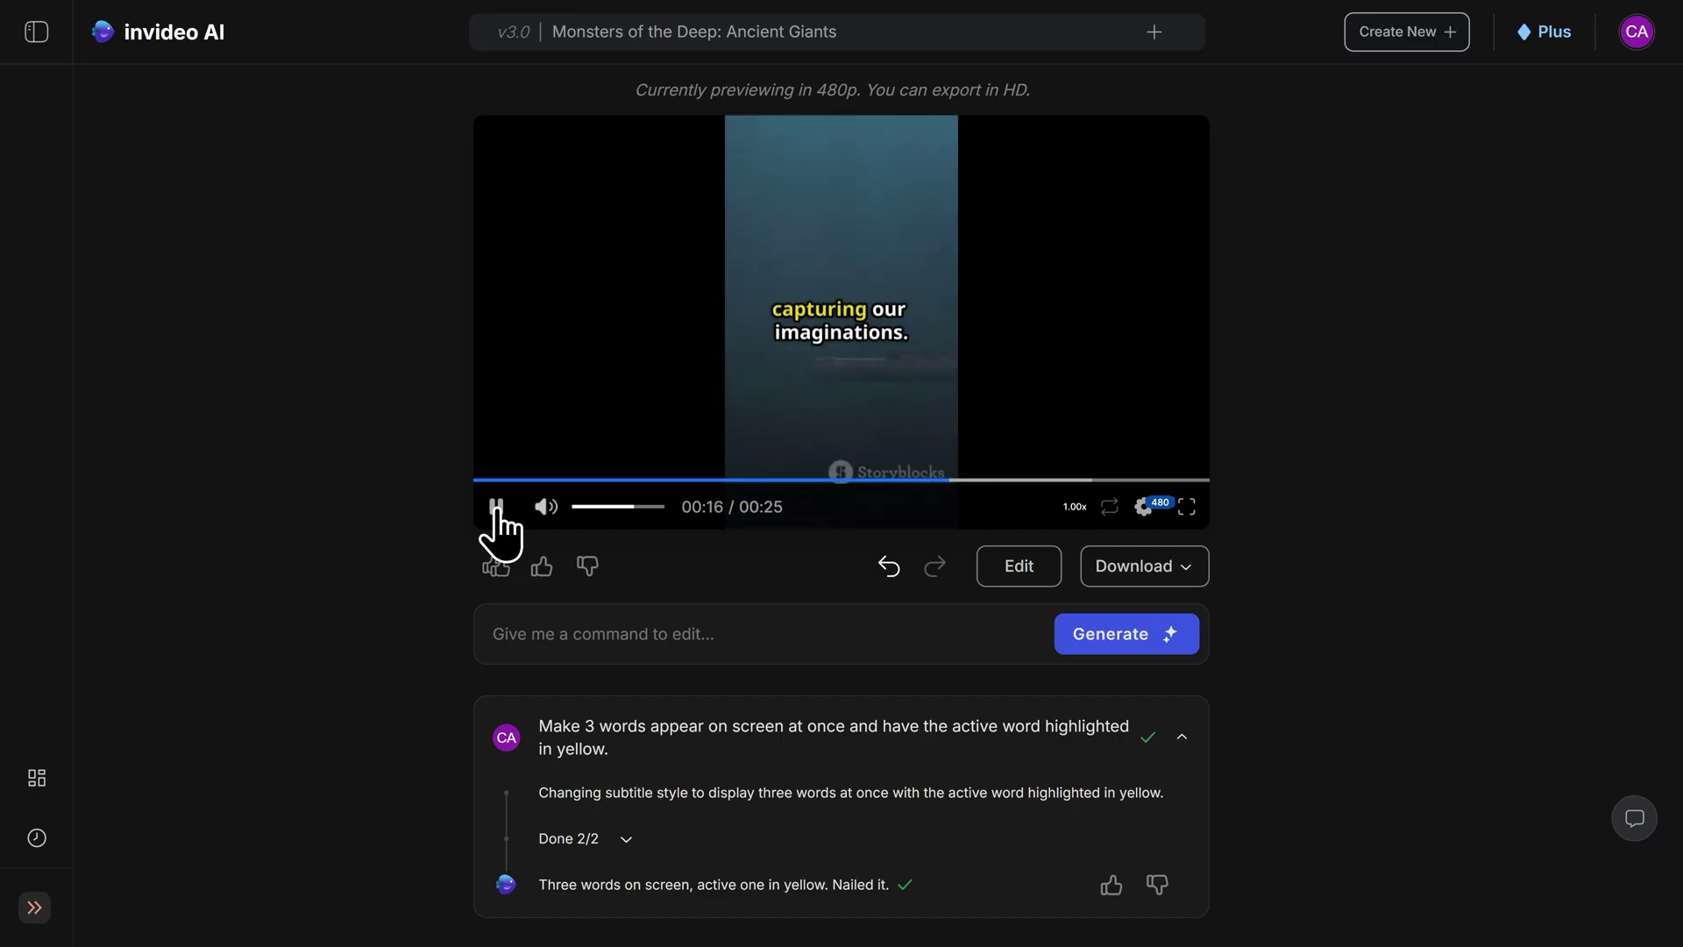
{"action": "left_click", "coordinate": [496, 507]}
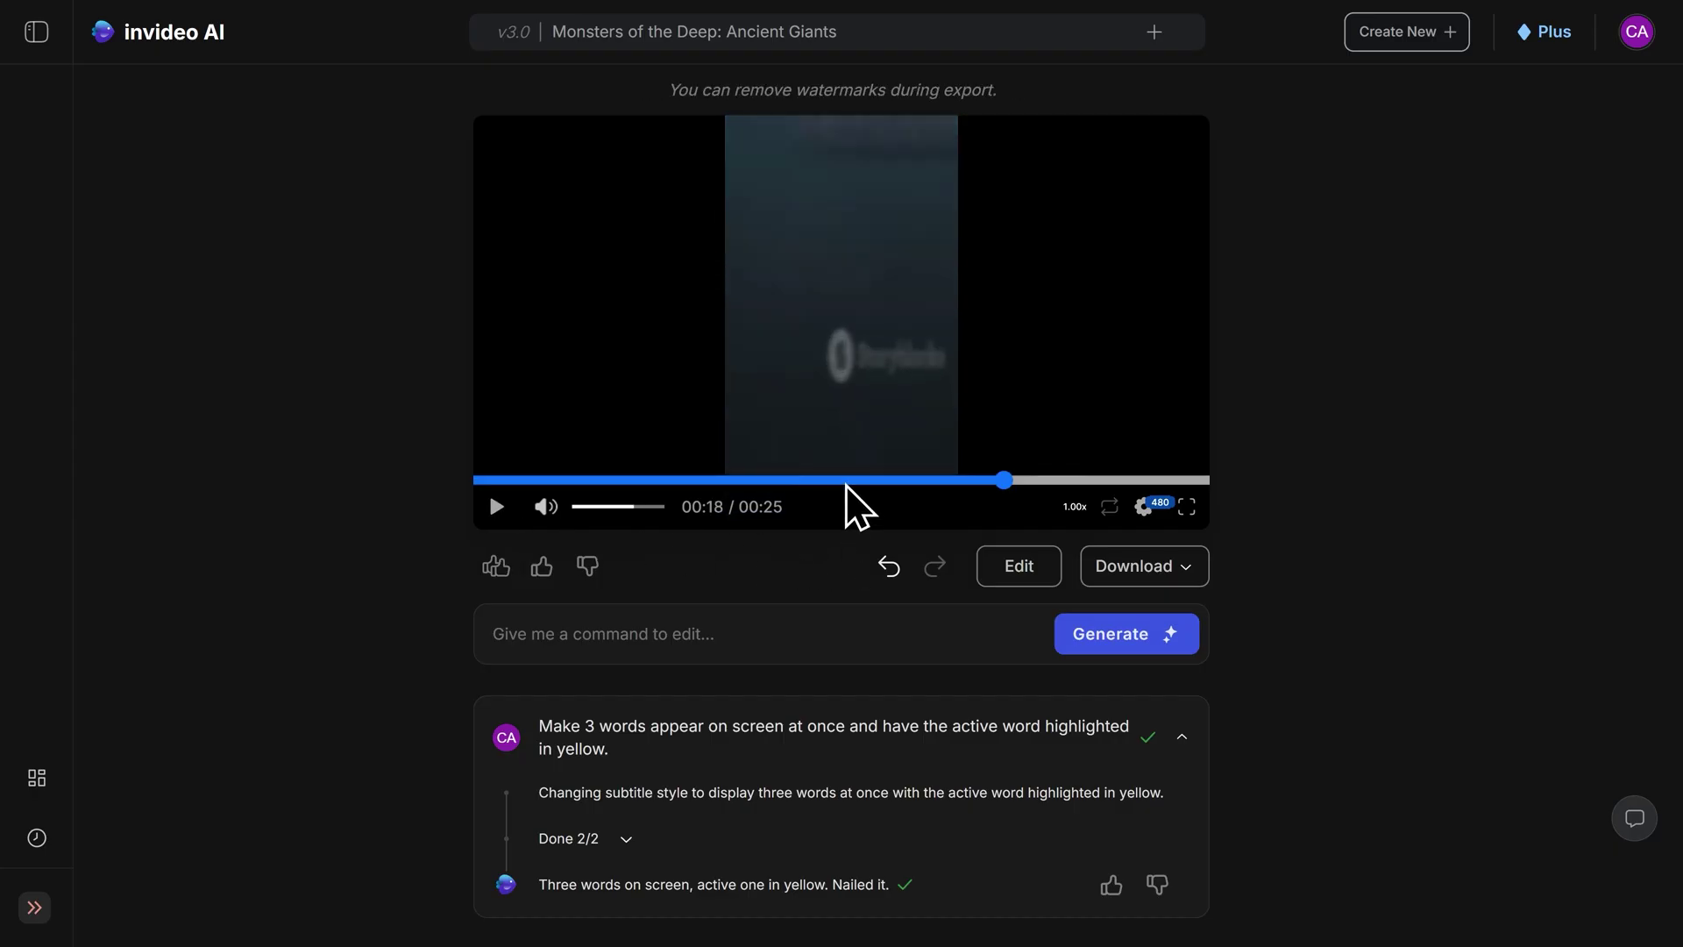
{"action": "left_click", "coordinate": [845, 481]}
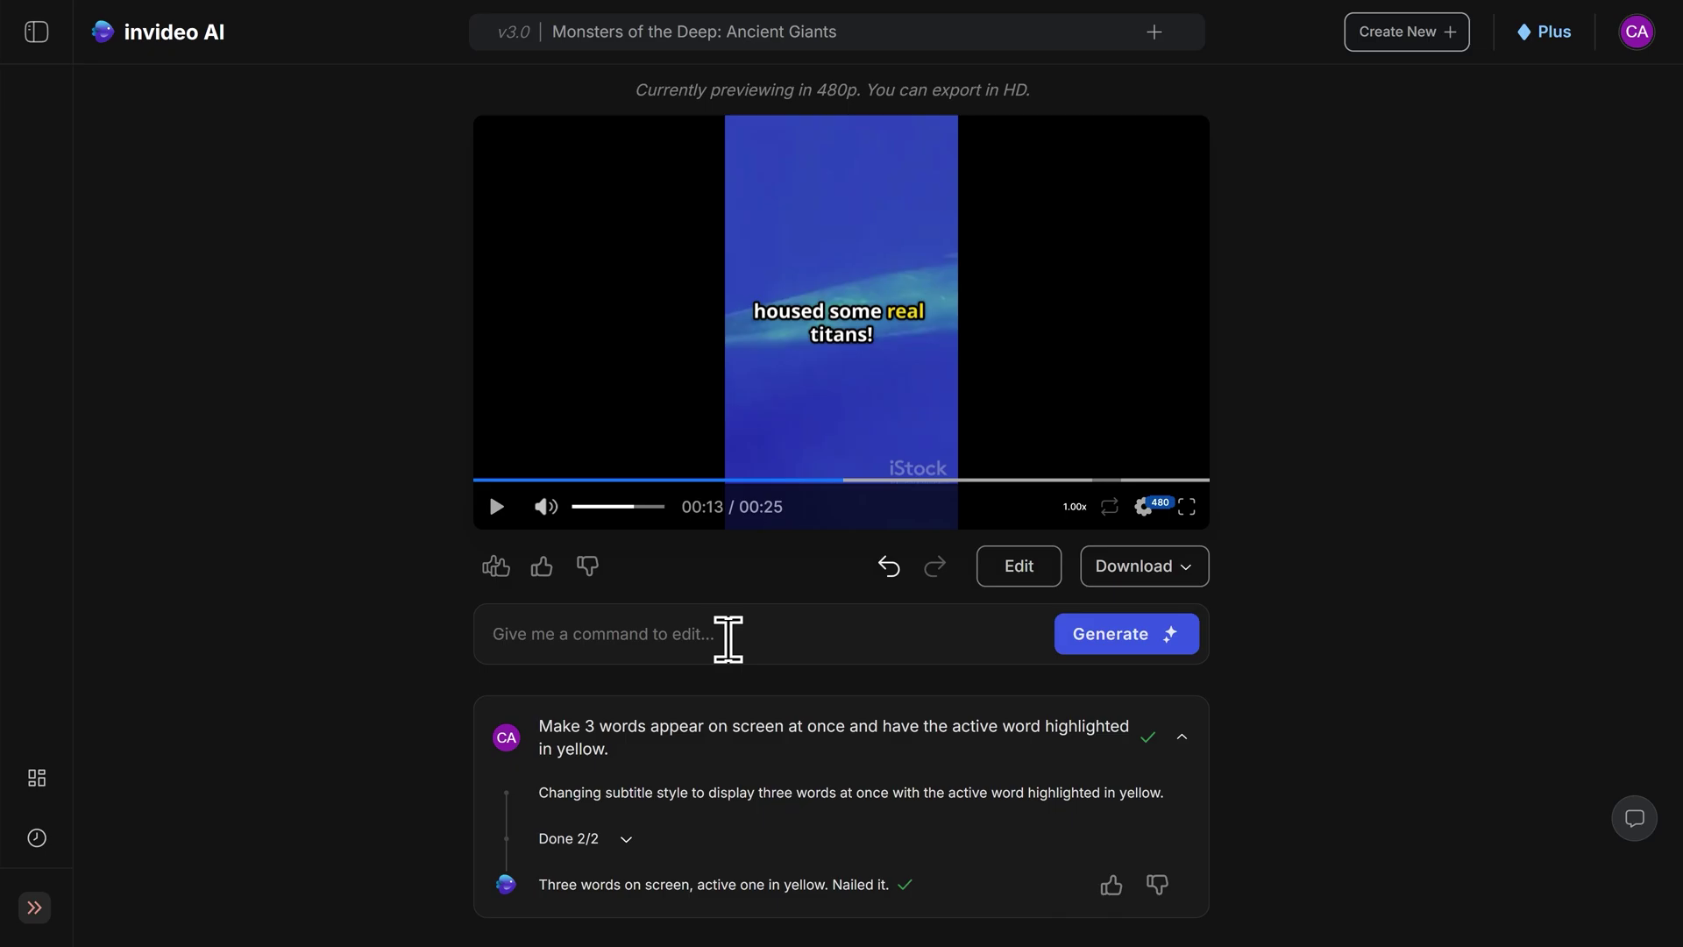
- In the detailed editor, replace media 5 with a Pexels underwater clip of fish around a submerged structure
{"action": "left_click", "coordinate": [1021, 574]}
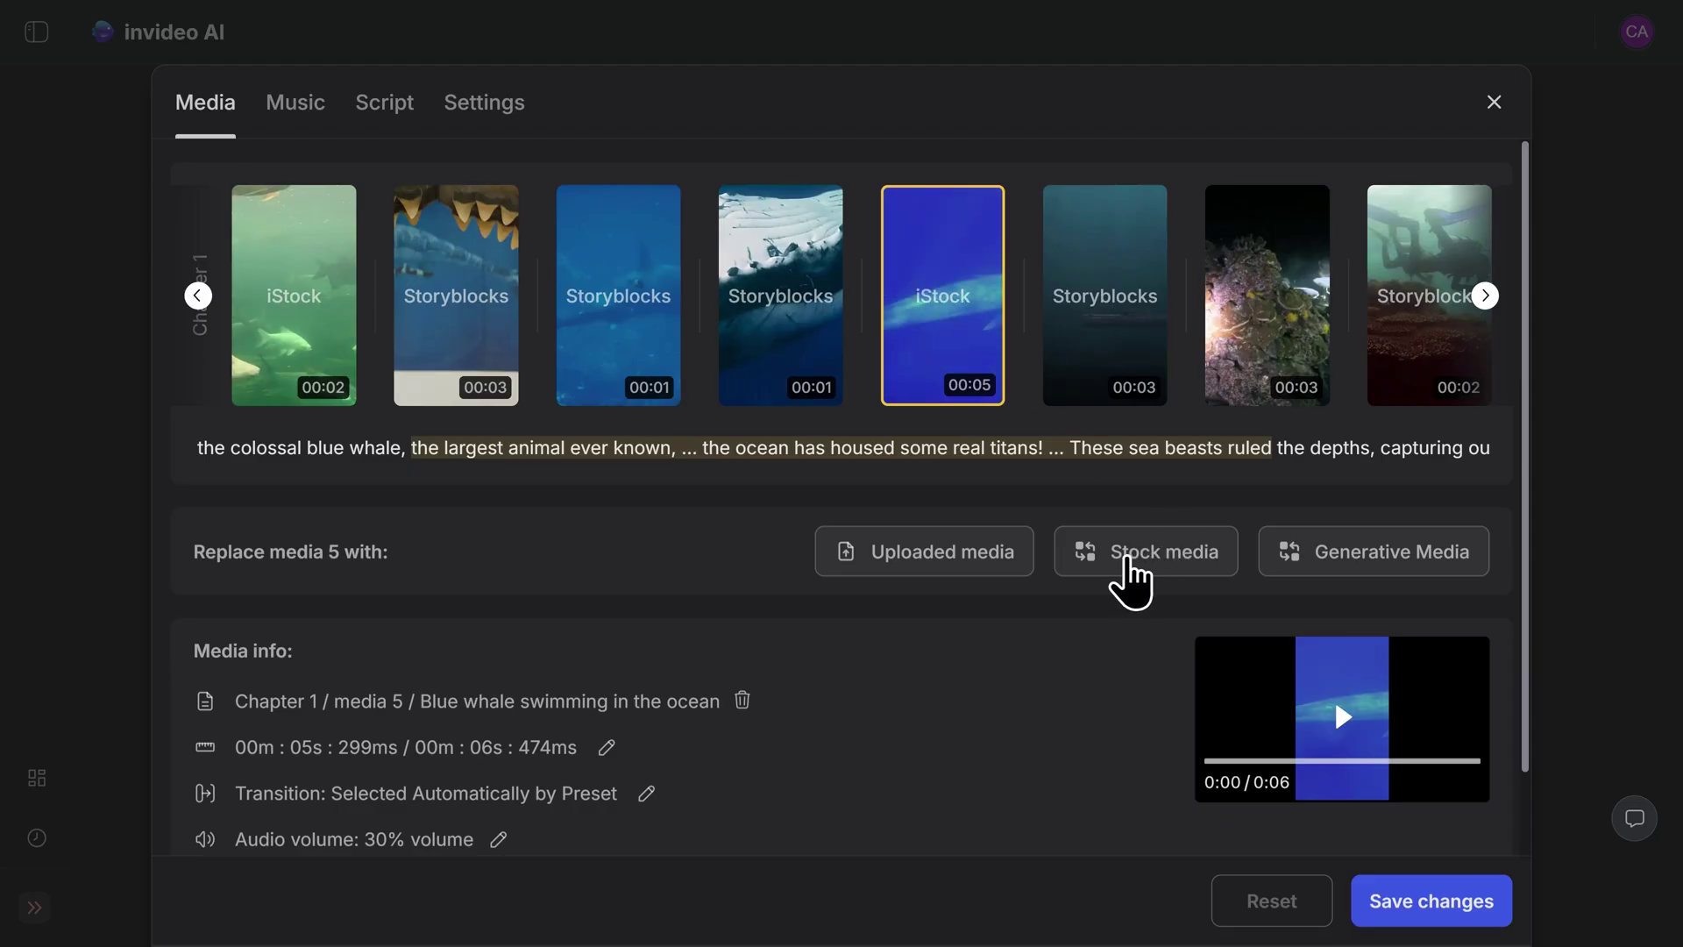
{"action": "left_click", "coordinate": [1131, 577]}
{"action": "scroll", "coordinate": [783, 666], "scroll_direction": "down", "scroll_amount": 5}
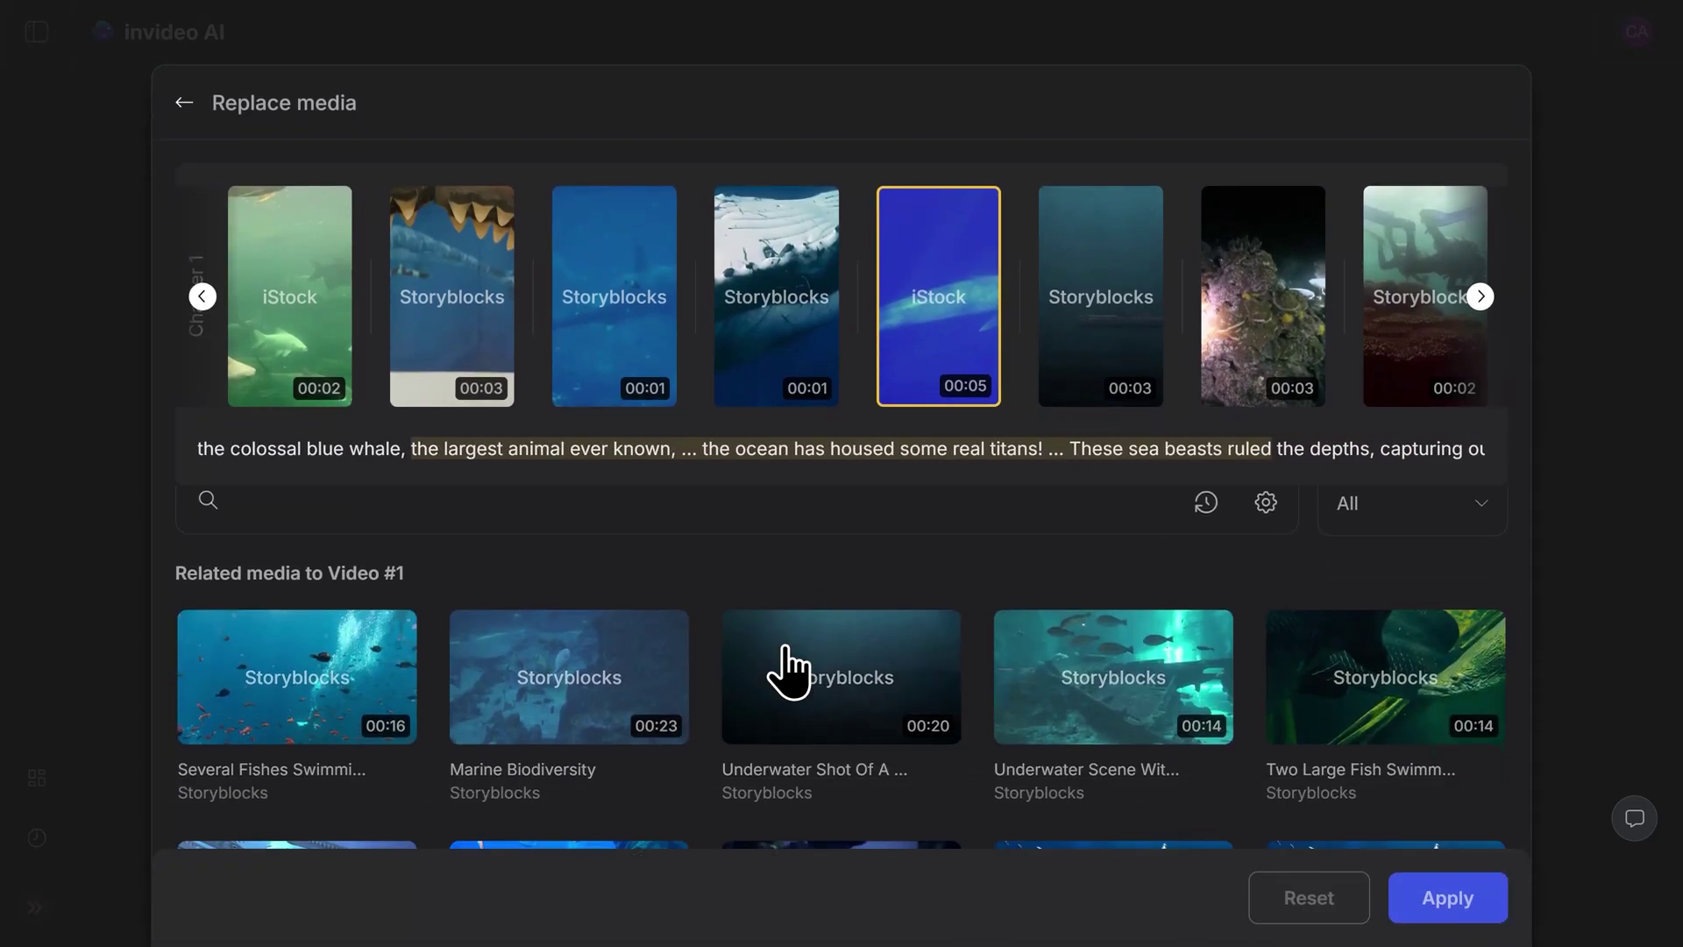
{"action": "scroll", "coordinate": [591, 623], "scroll_direction": "down", "scroll_amount": 1}
{"action": "mouse_move", "coordinate": [553, 640]}
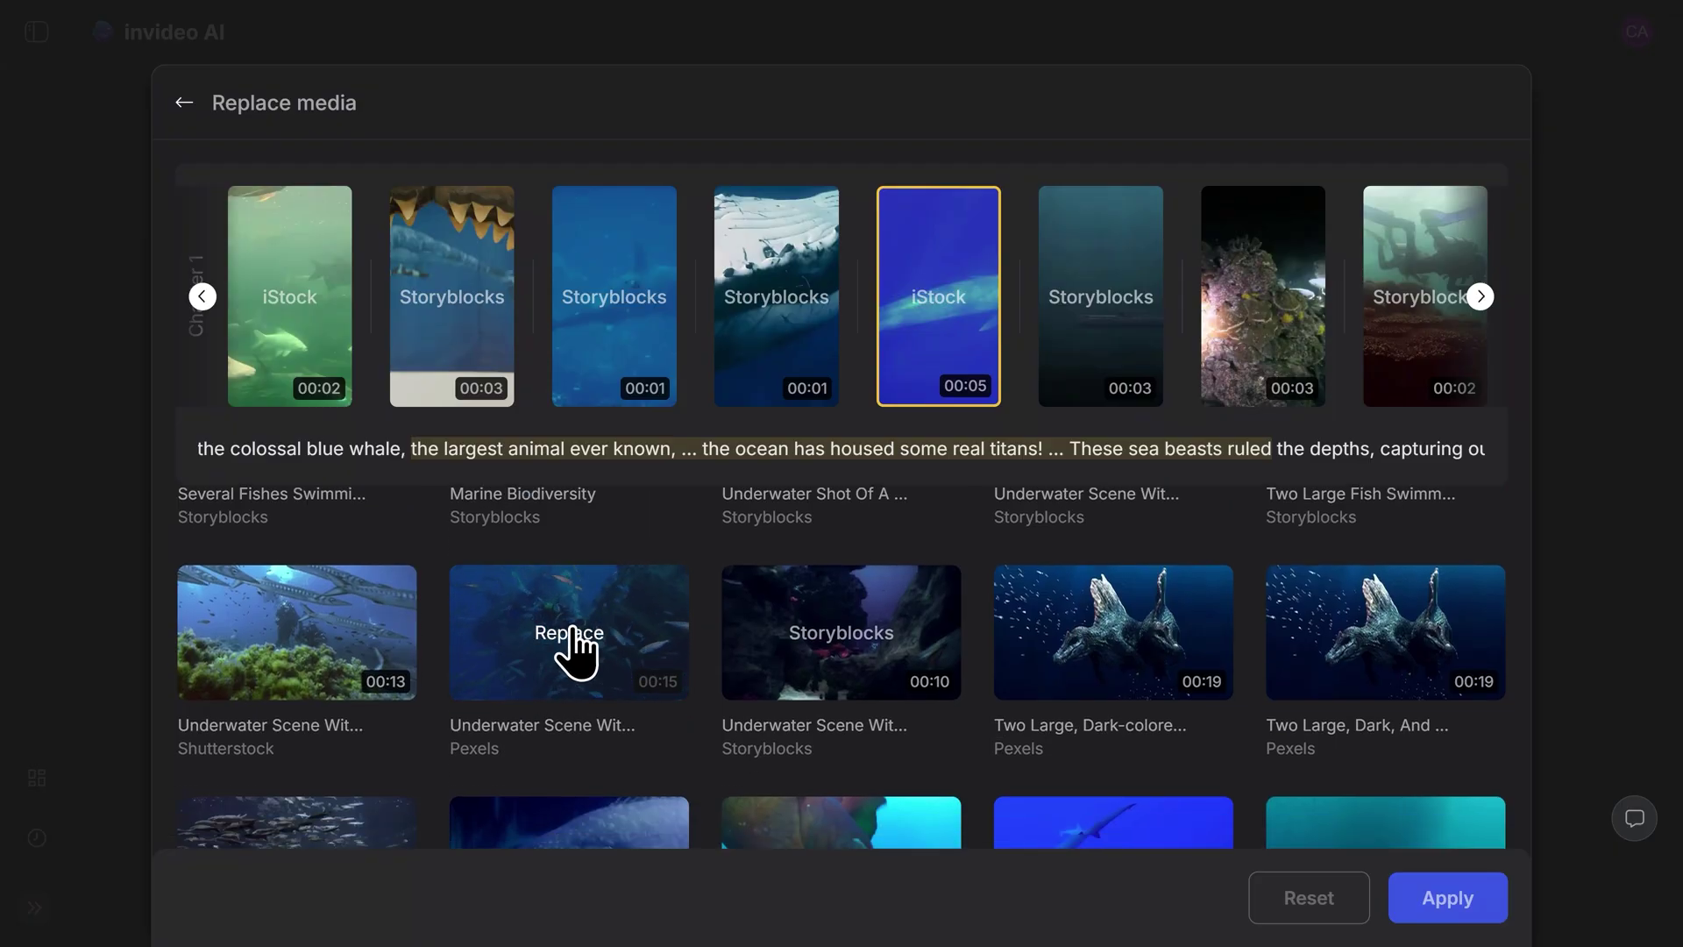
{"action": "left_click", "coordinate": [572, 640]}
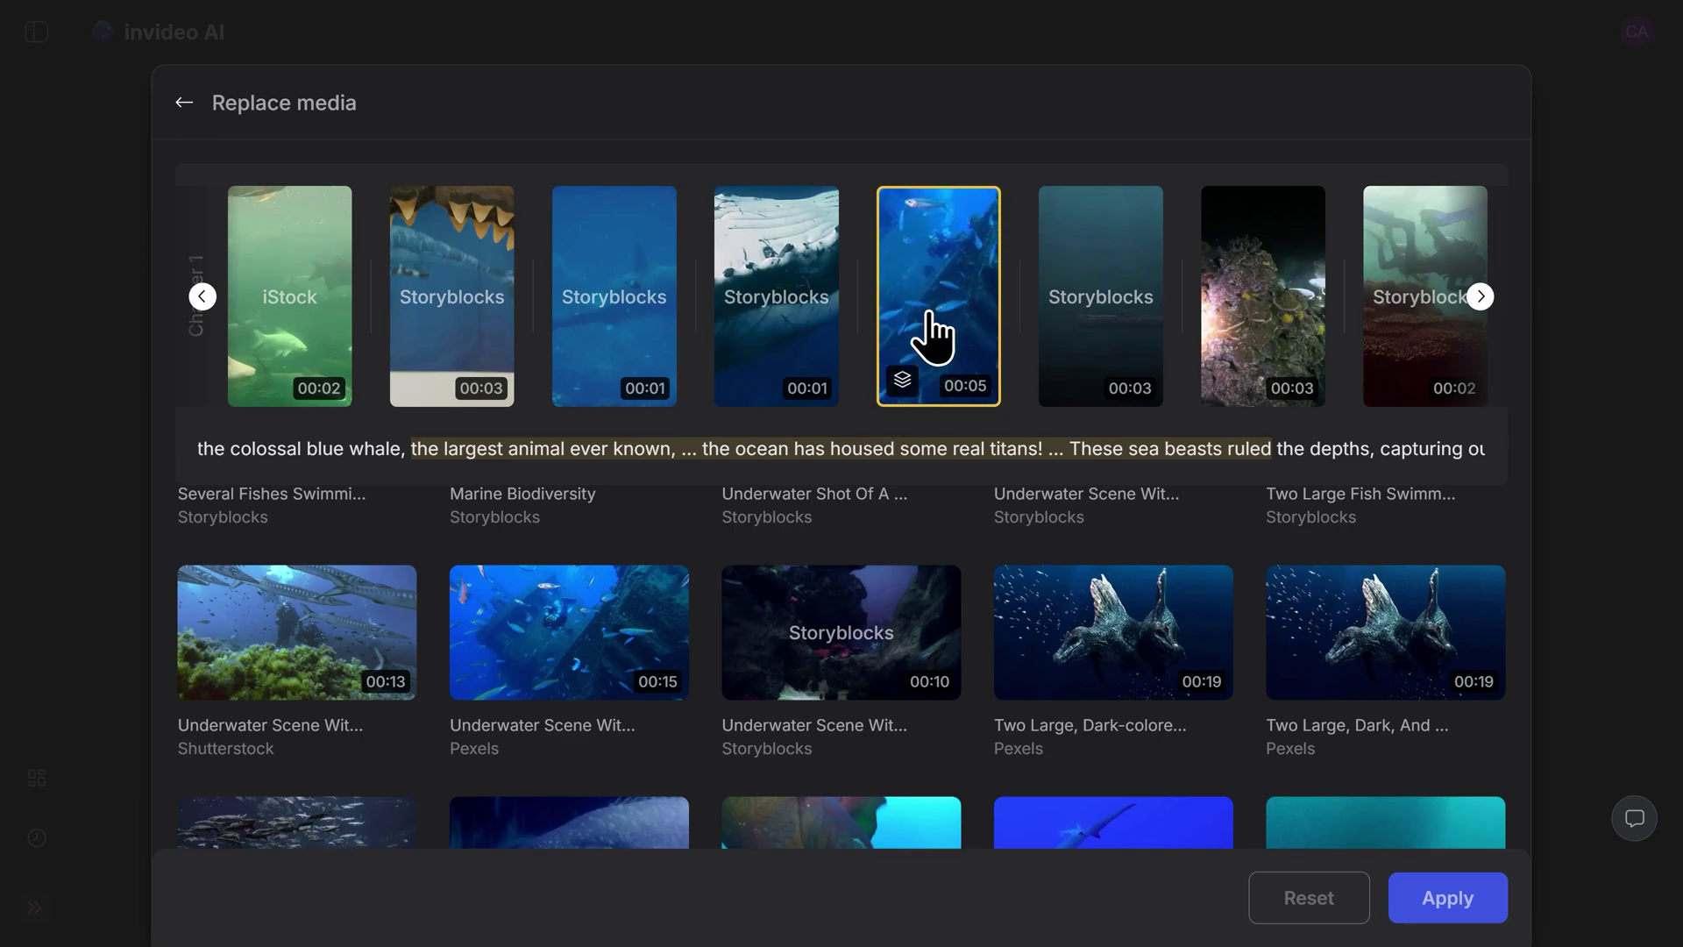
{"action": "mouse_move", "coordinate": [1375, 659]}
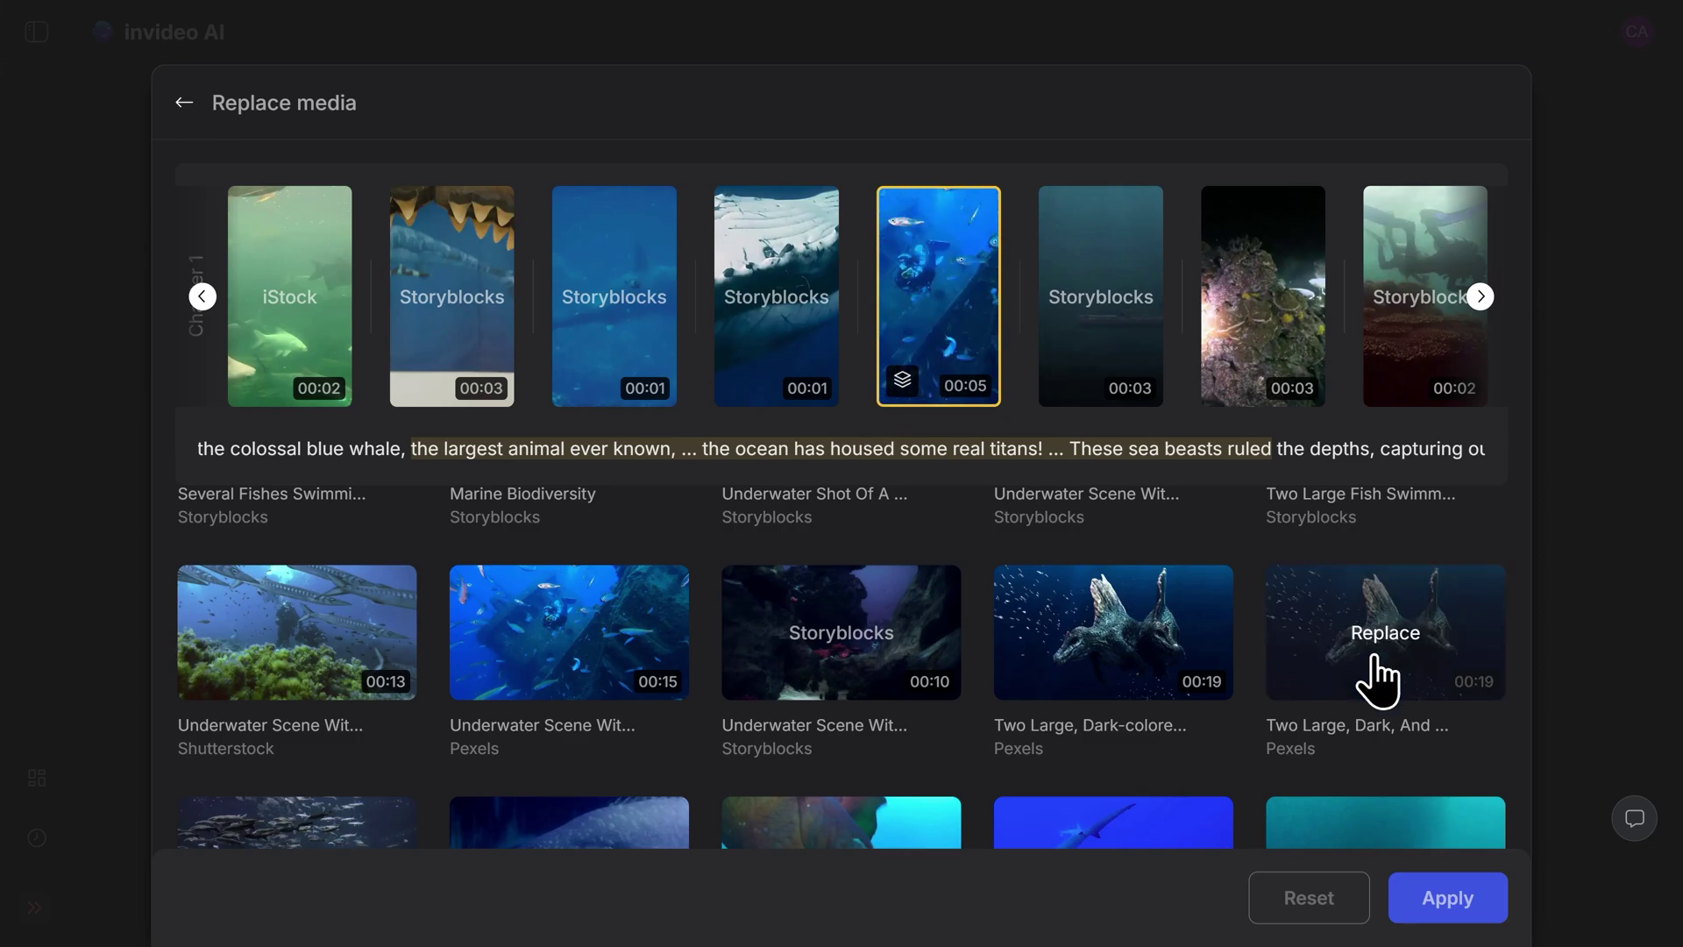
{"action": "left_click", "coordinate": [1446, 912]}
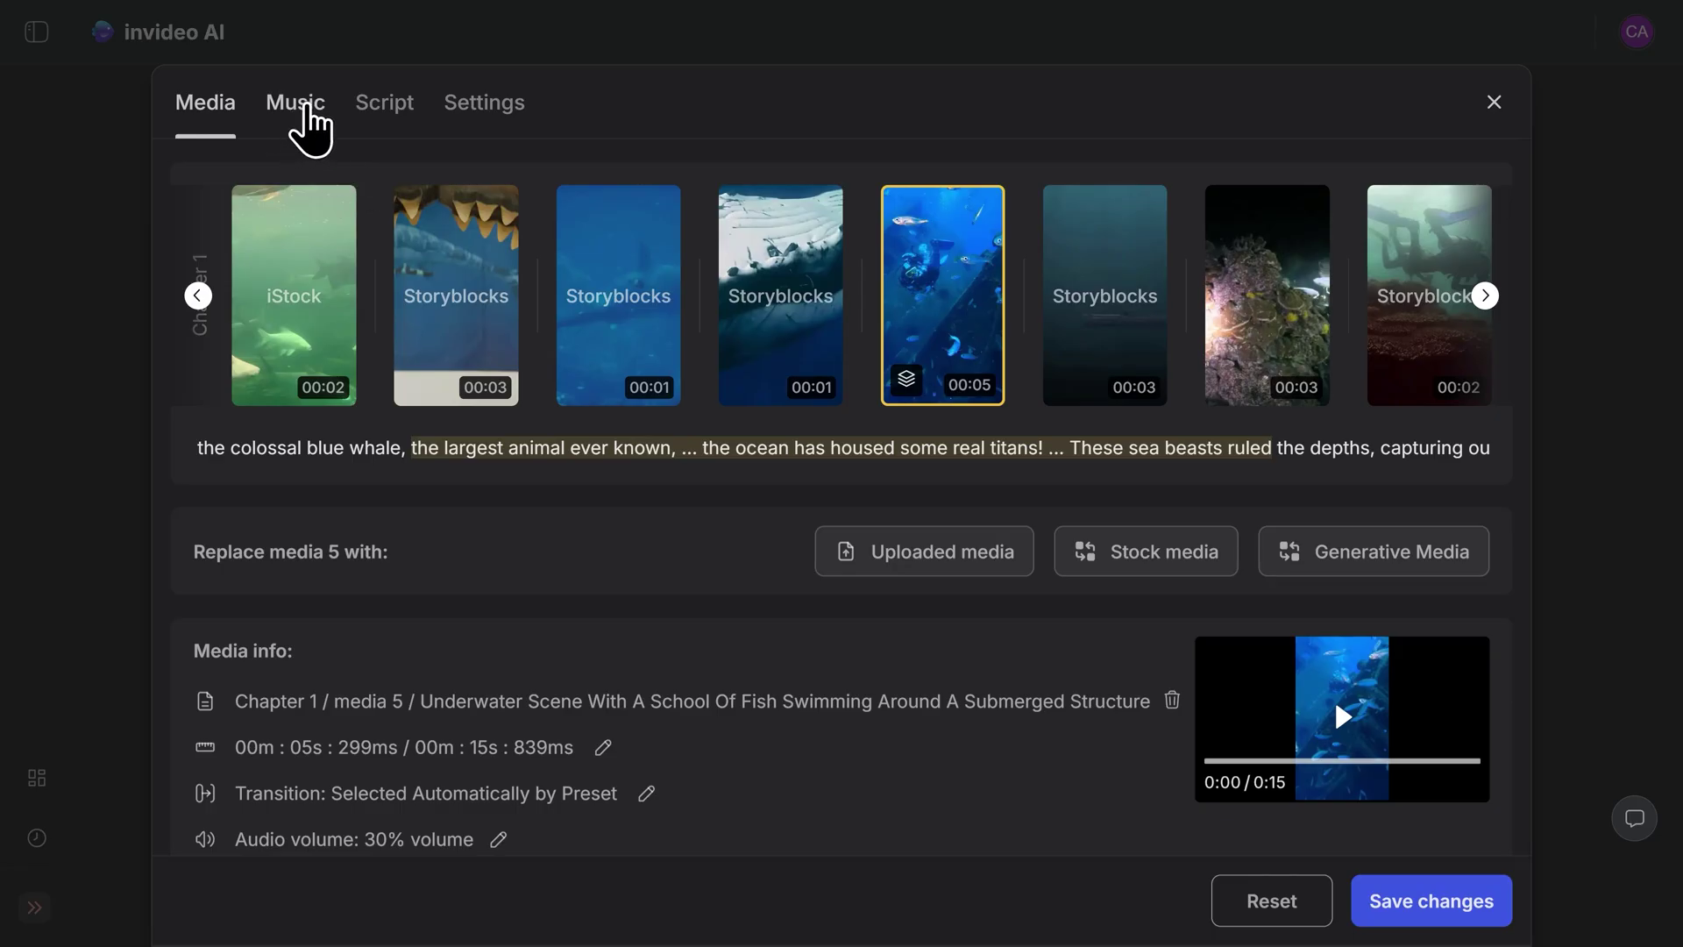
- Check the music track, then view the script and select 'biggest' in the first line
{"action": "left_click", "coordinate": [296, 110]}
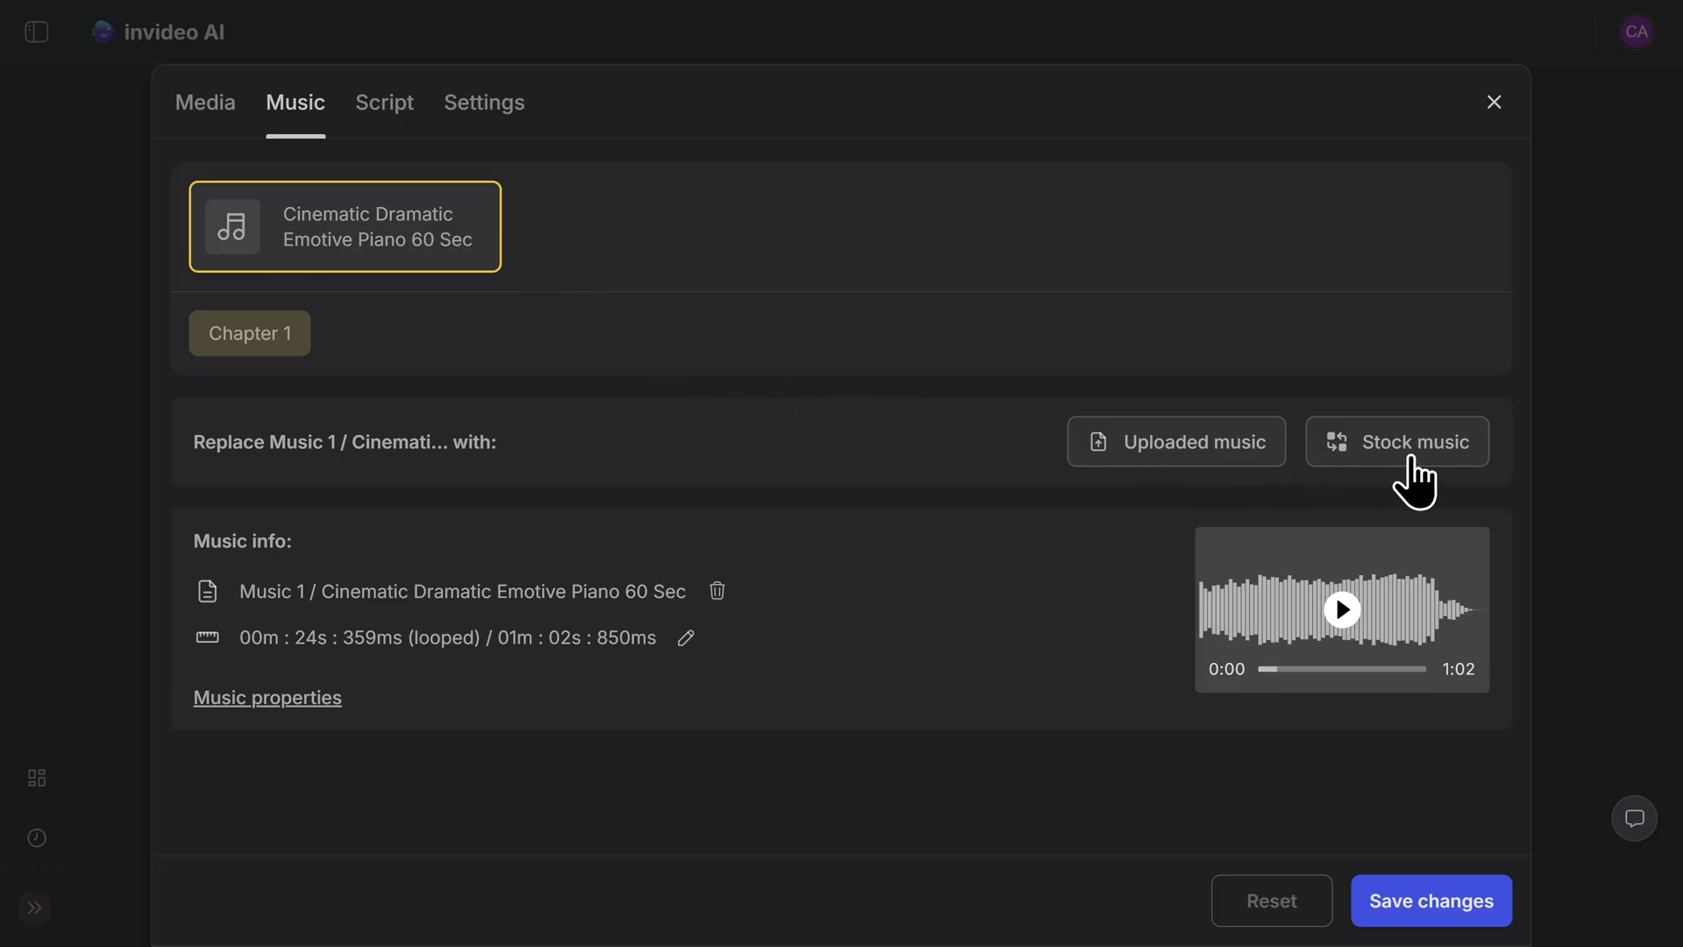
{"action": "left_click", "coordinate": [385, 114]}
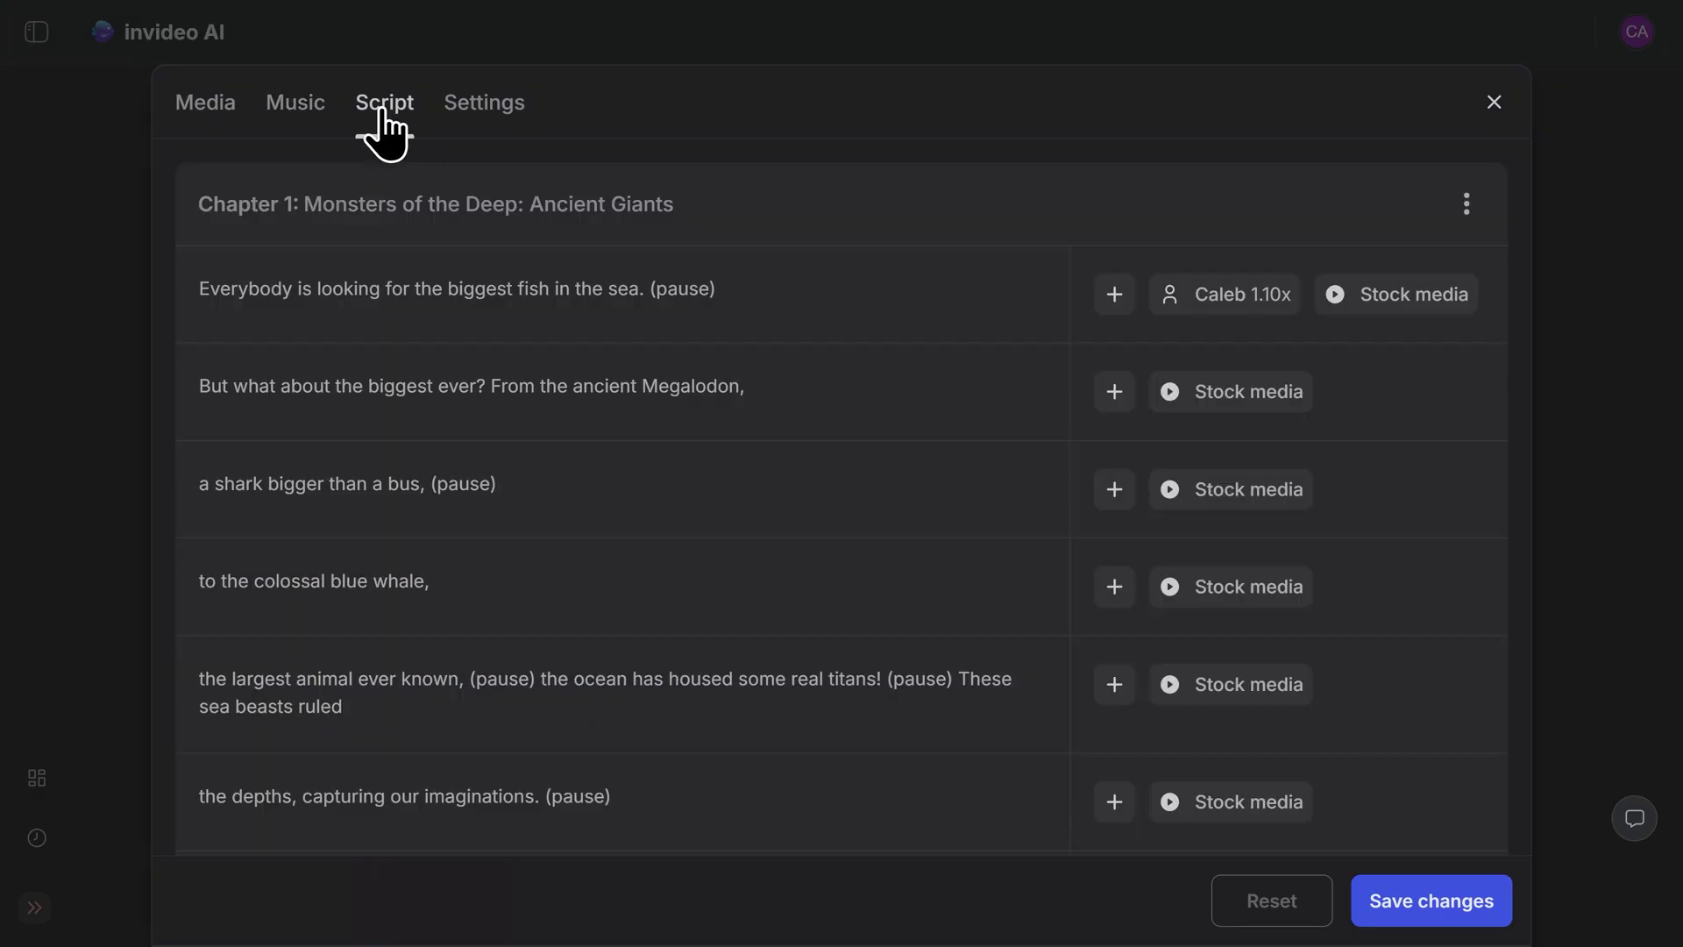
{"action": "double_click", "coordinate": [500, 289]}
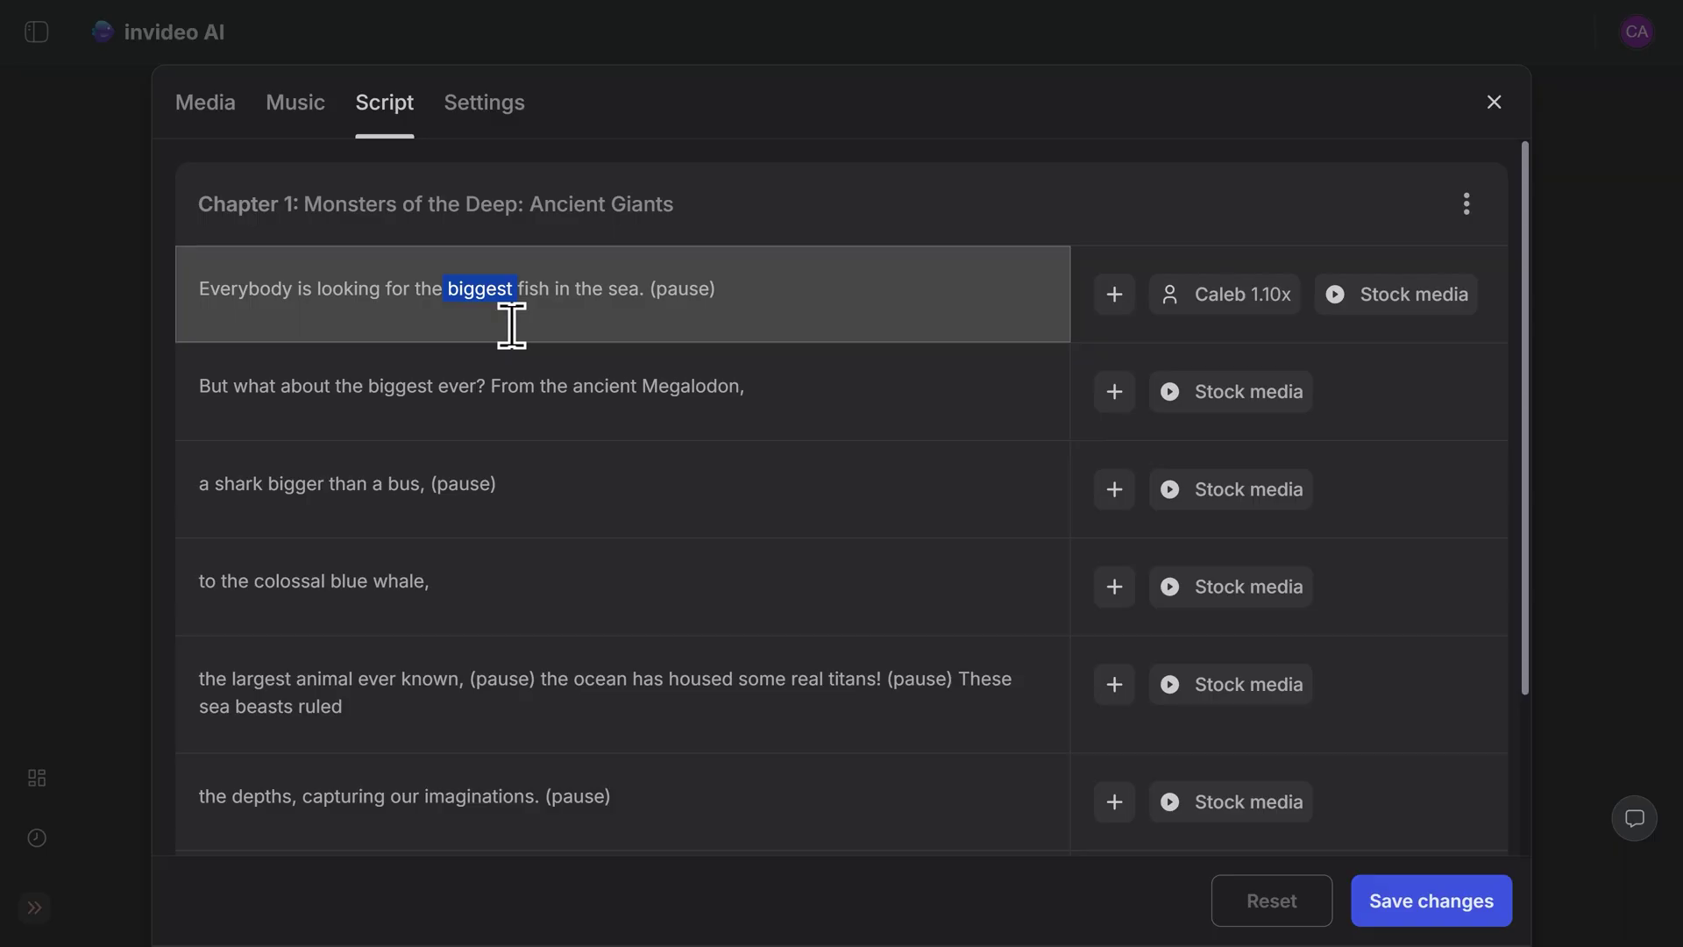
- Review the preset settings, then save the editor changes and return to the preview
{"action": "left_click", "coordinate": [488, 114]}
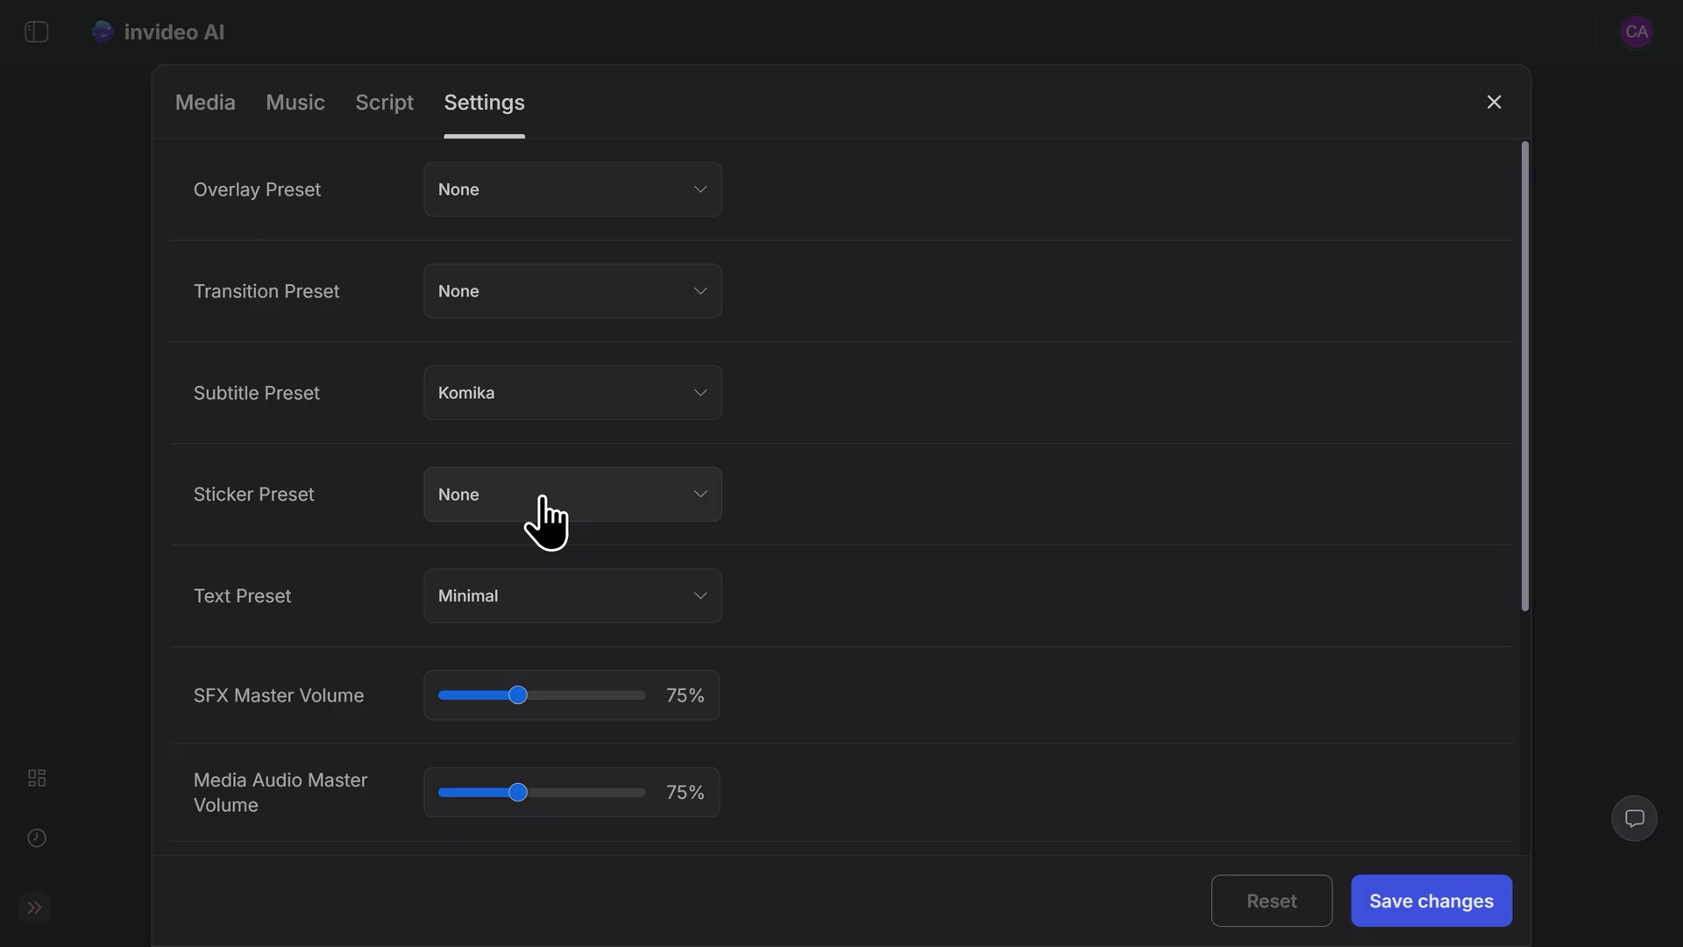
{"action": "left_click", "coordinate": [1434, 913]}
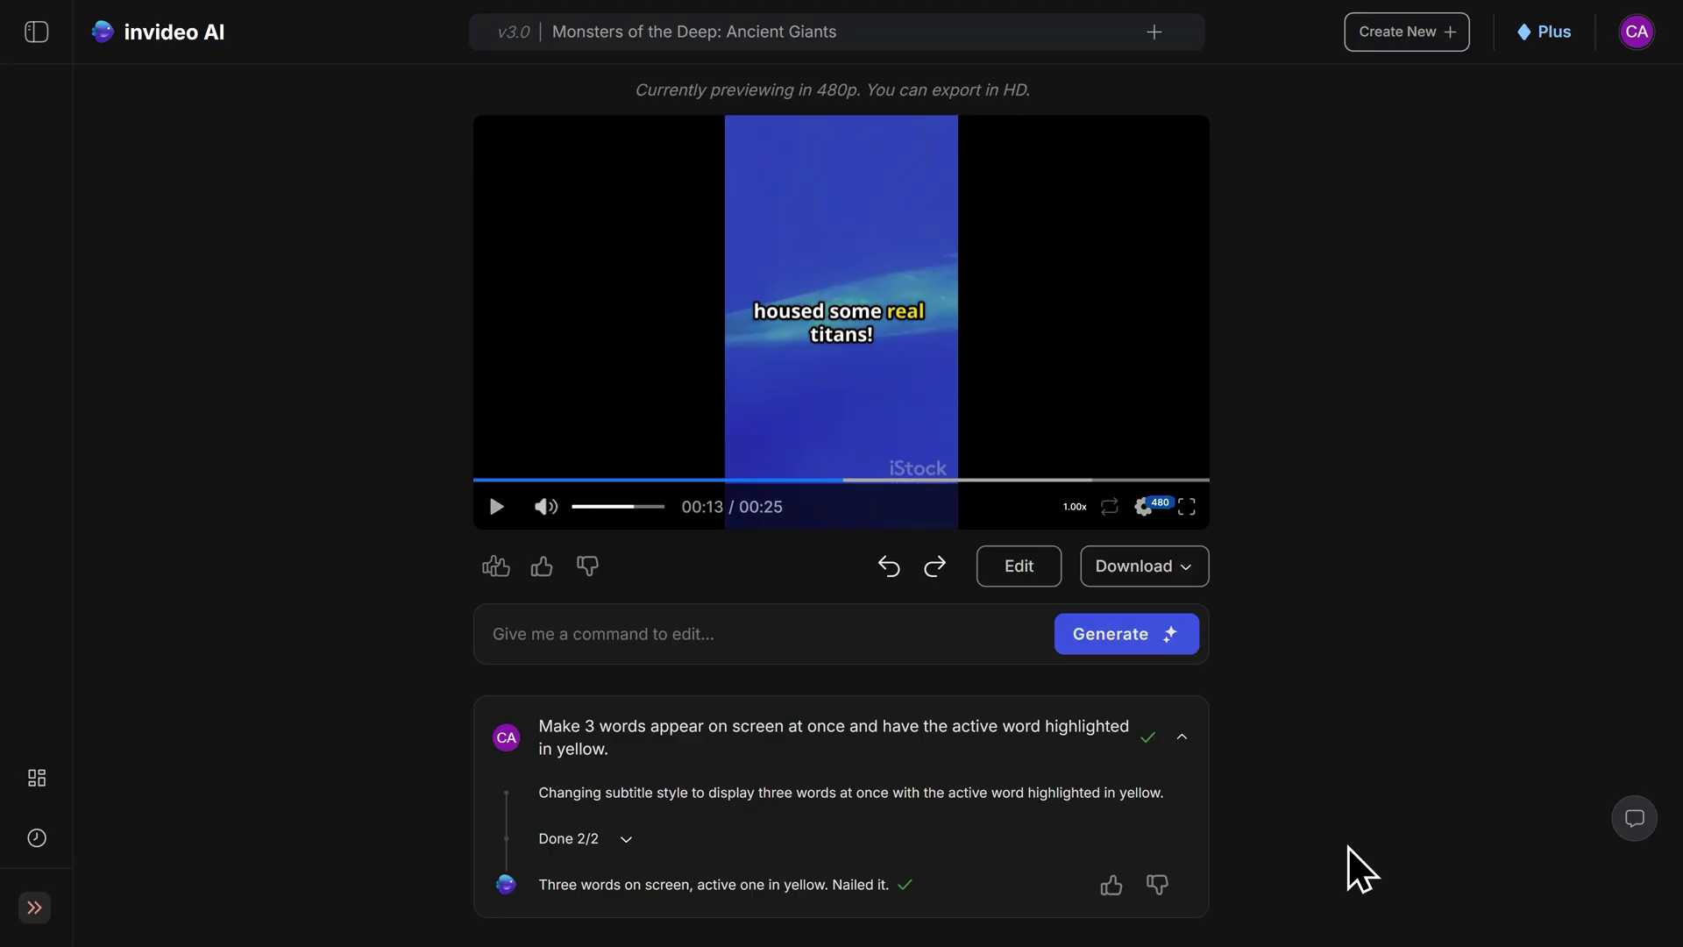
- Export the project to the timeline editor and enlarge the timeline to show all tracks
{"action": "left_click", "coordinate": [1156, 576]}
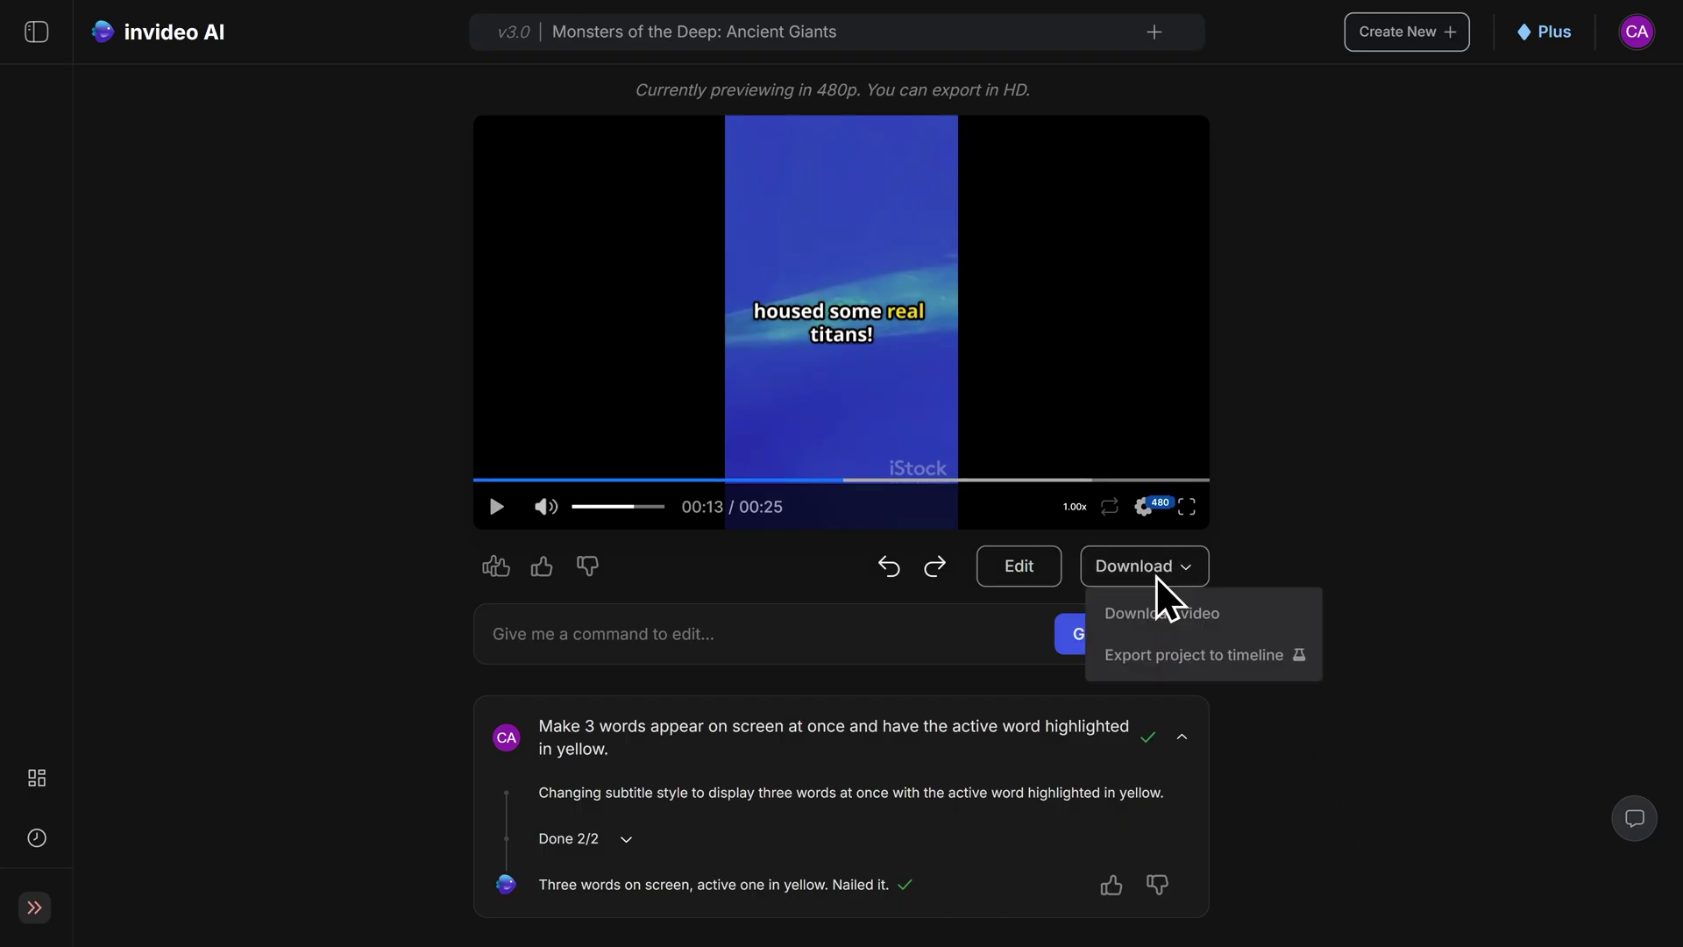
{"action": "left_click", "coordinate": [1200, 674]}
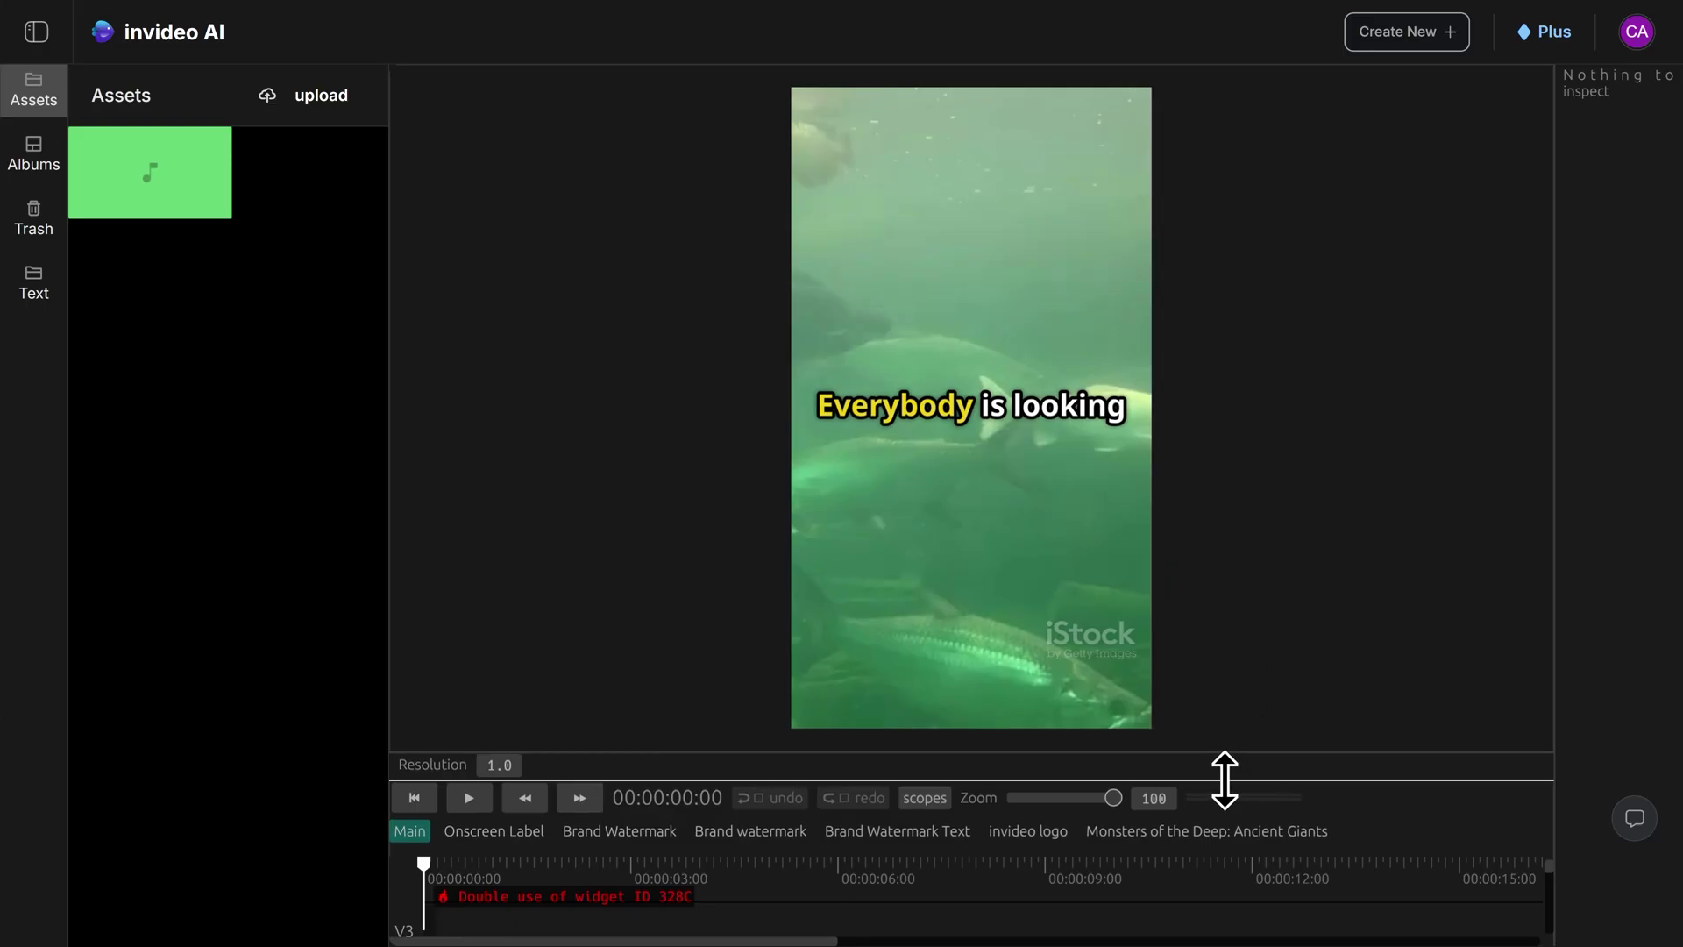
{"action": "left_click_drag", "start_coordinate": [1222, 779], "coordinate": [1228, 465]}
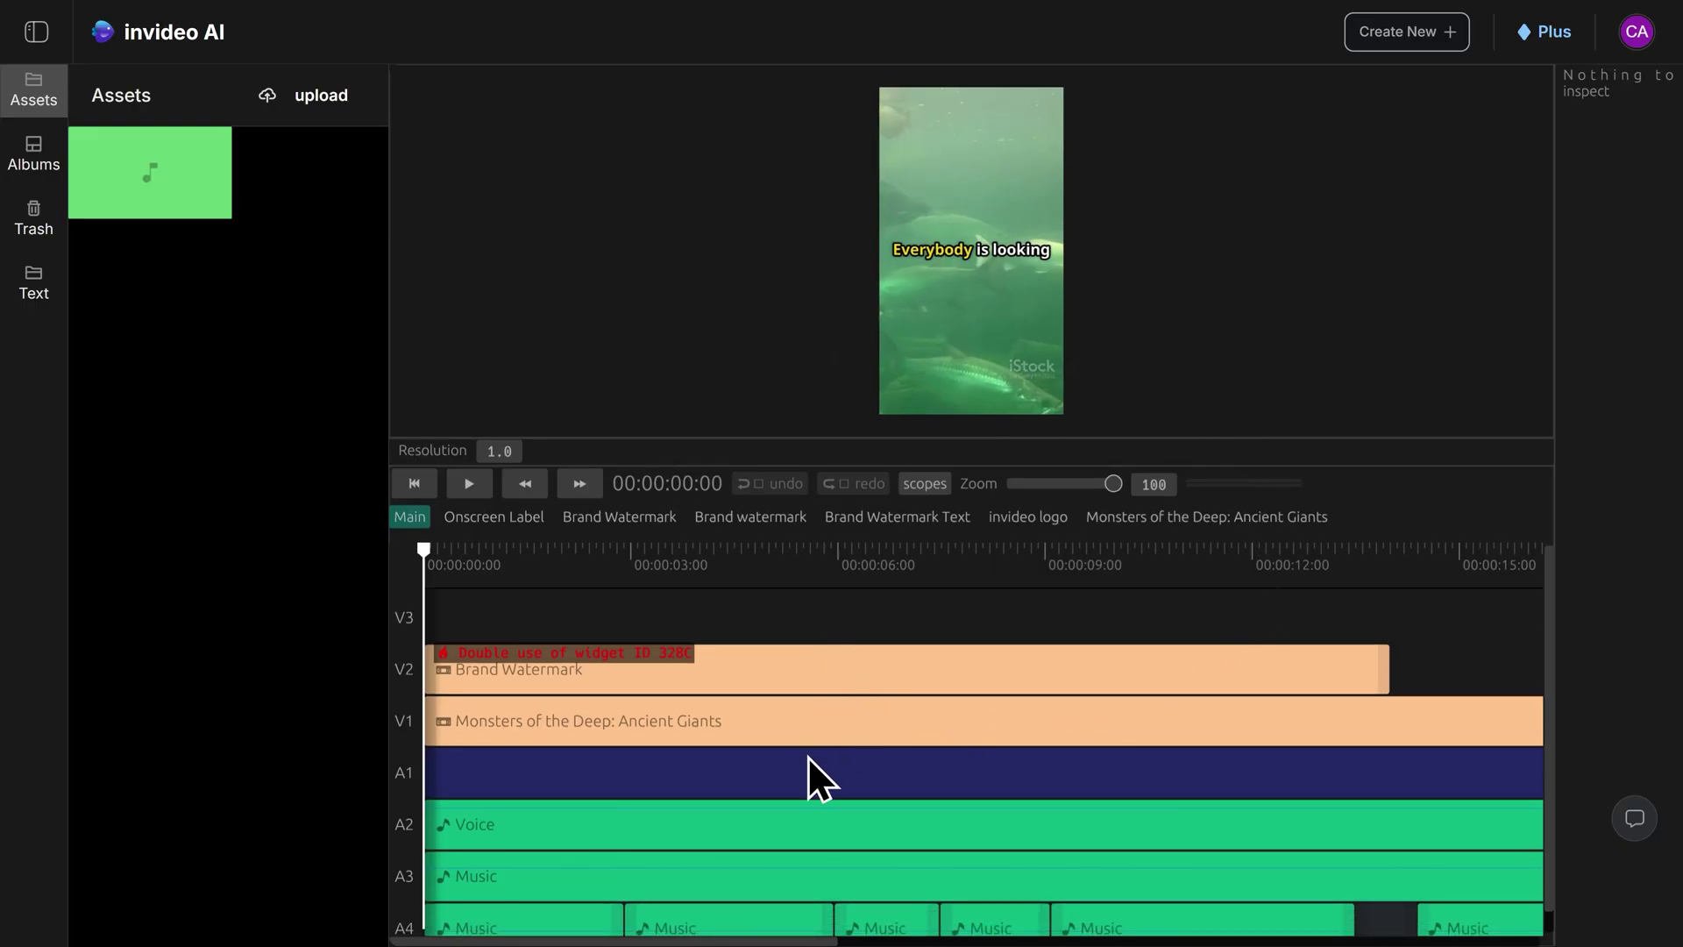
{"action": "scroll", "coordinate": [666, 842], "scroll_direction": "down", "scroll_amount": 1}
{"action": "scroll", "coordinate": [552, 876], "scroll_direction": "up", "scroll_amount": 1}
- Reopen the Monsters of the Deep project and enter a prompt dubbing voiceover and captions into Spanish
{"action": "left_click", "coordinate": [36, 32]}
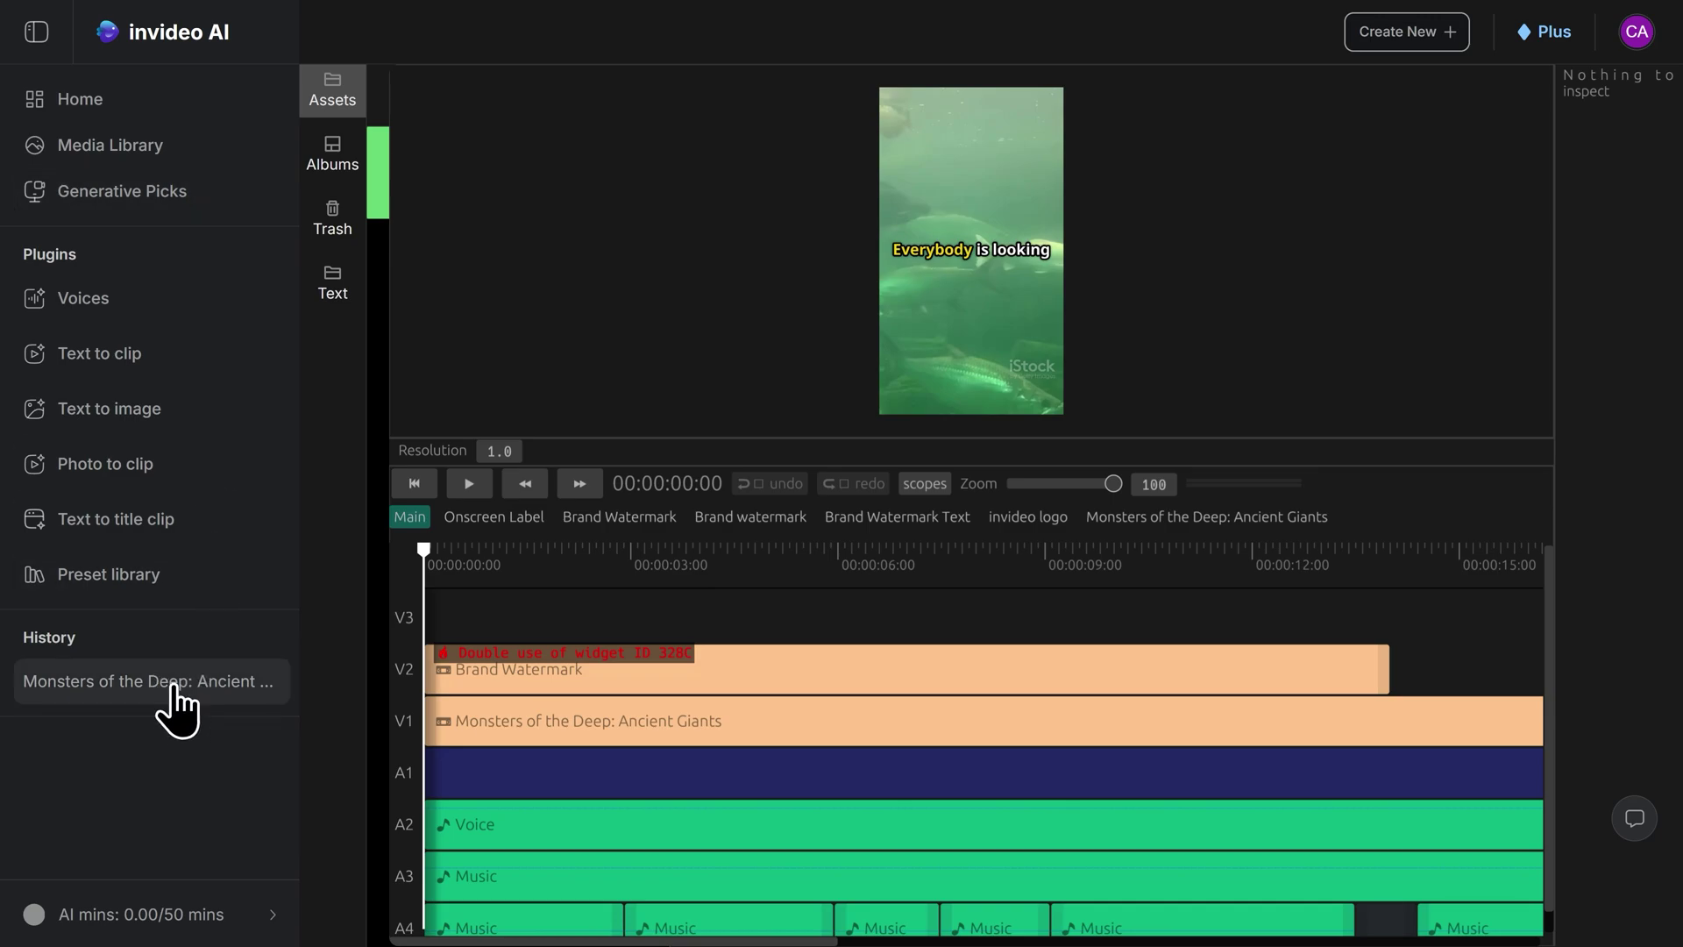
{"action": "left_click", "coordinate": [156, 684]}
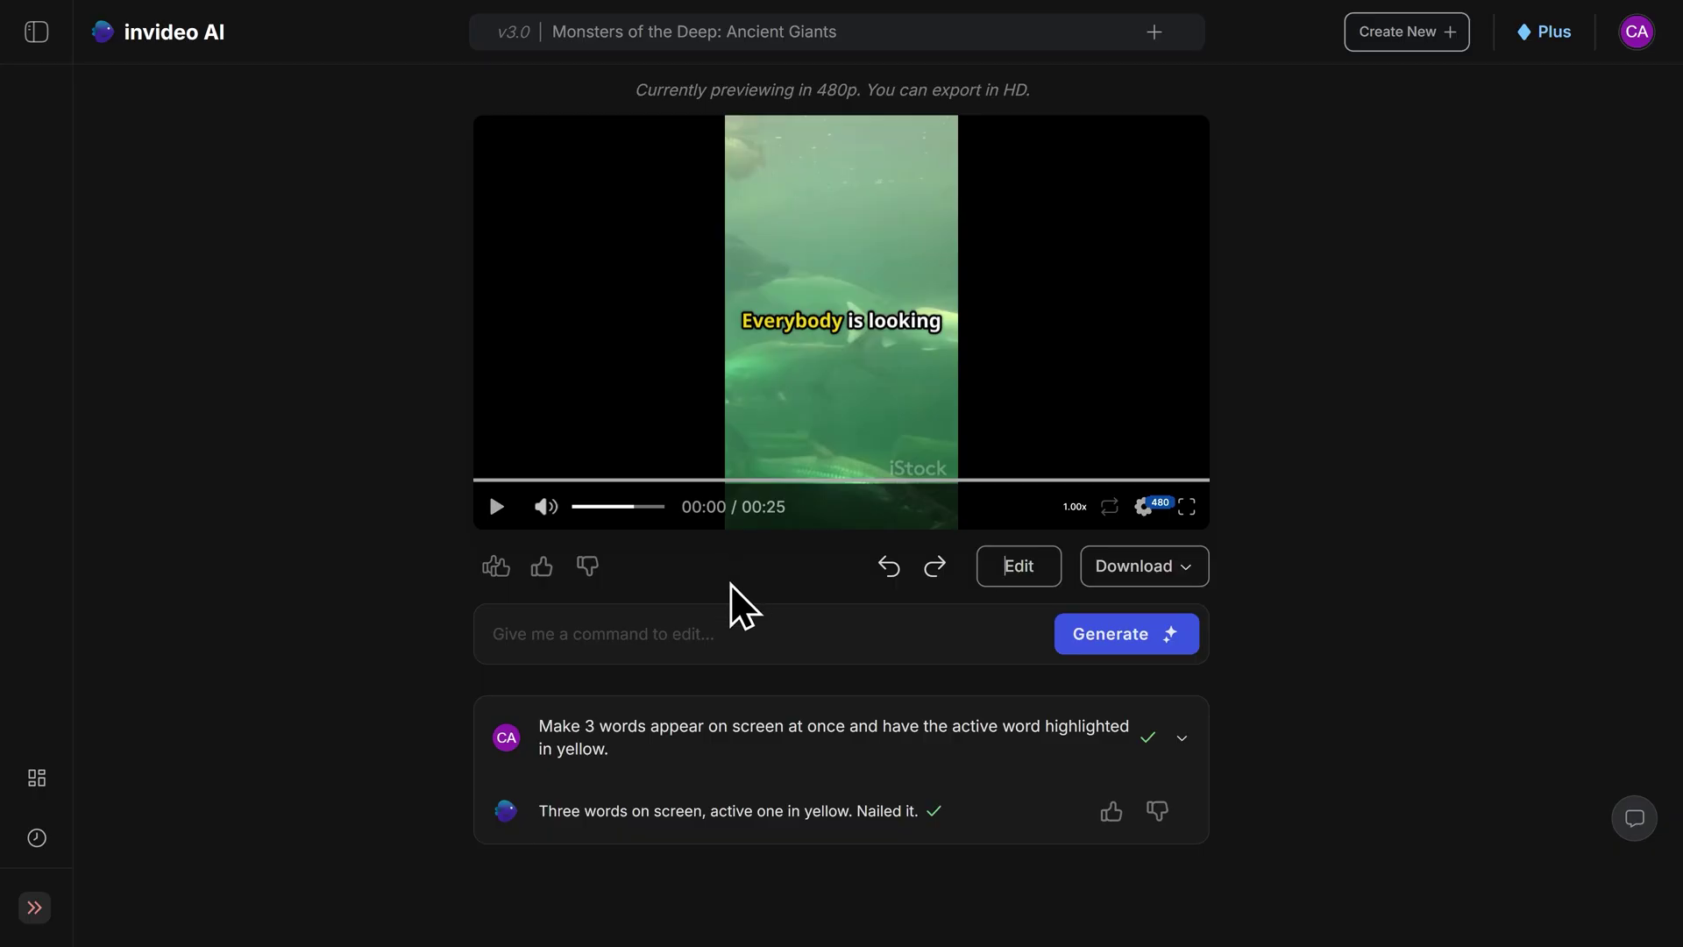
{"action": "left_click", "coordinate": [665, 633]}
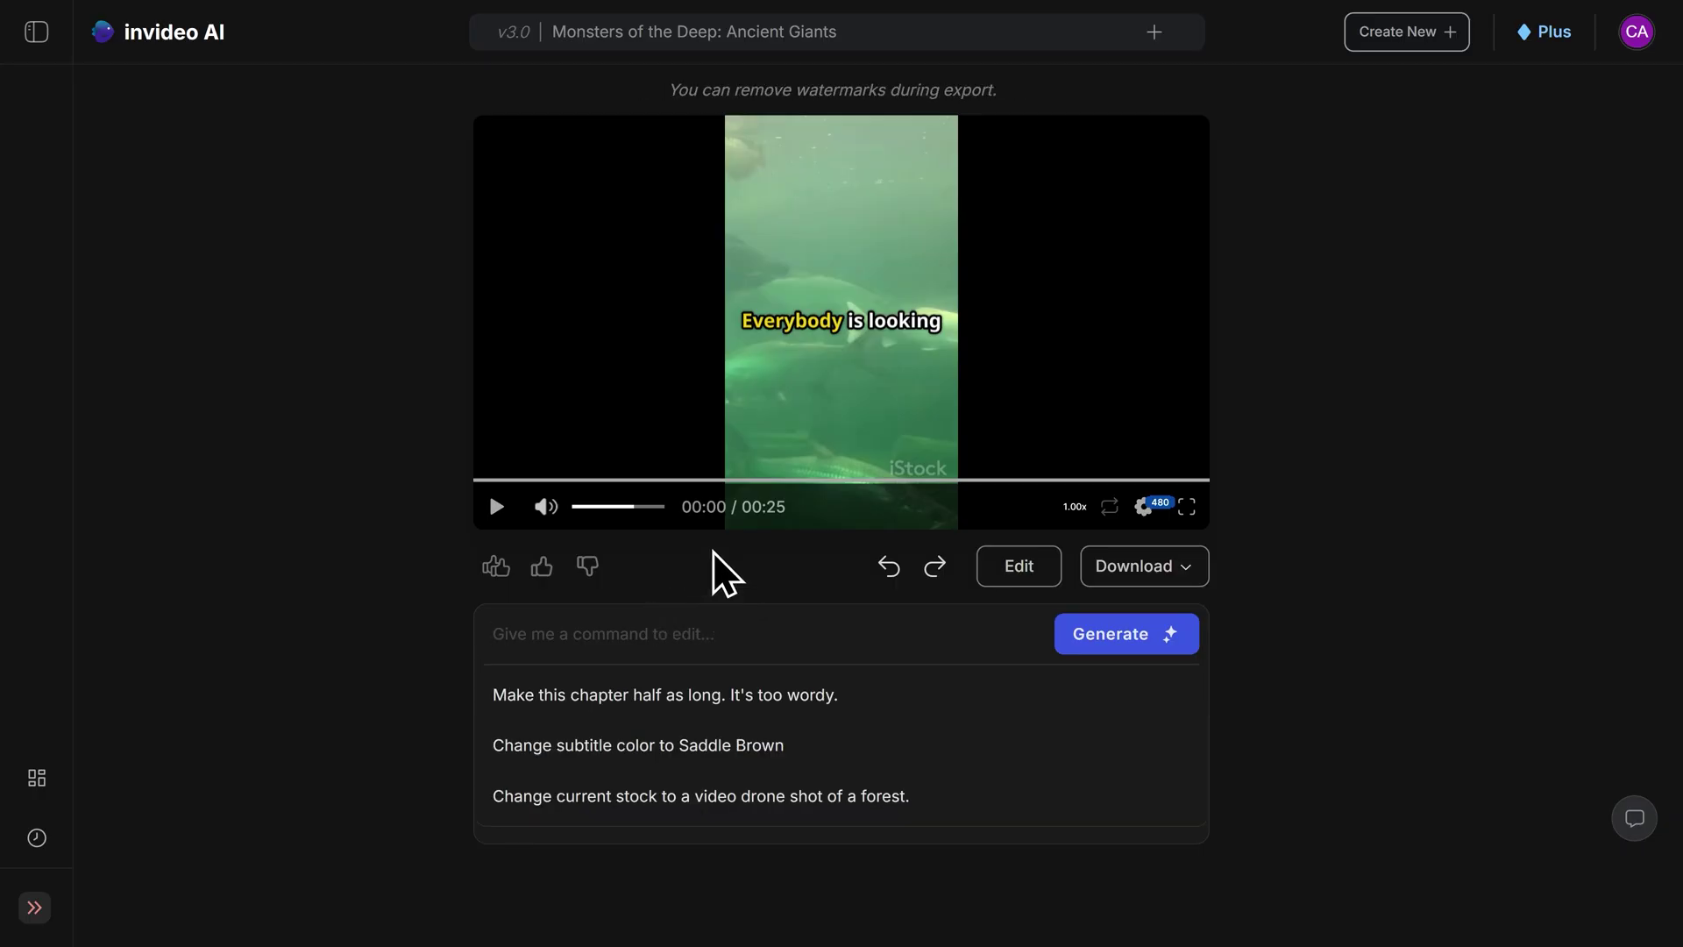
{"action": "type", "text": "Dub this video i"}
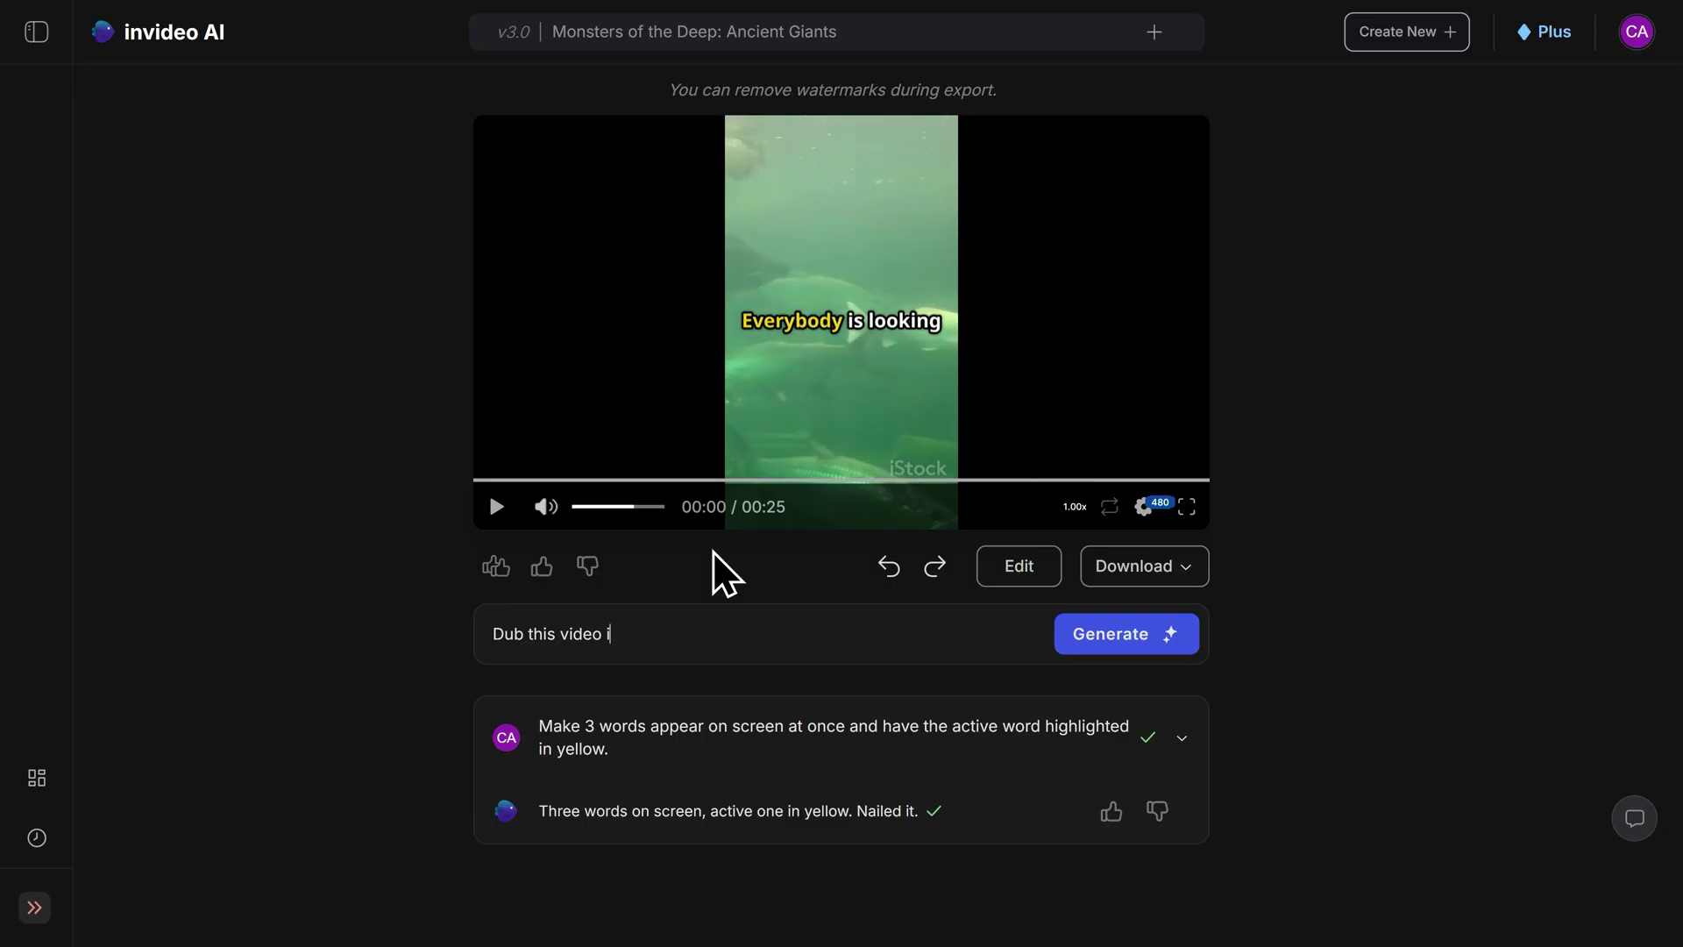
{"action": "type", "text": "nto Spanish, change"}
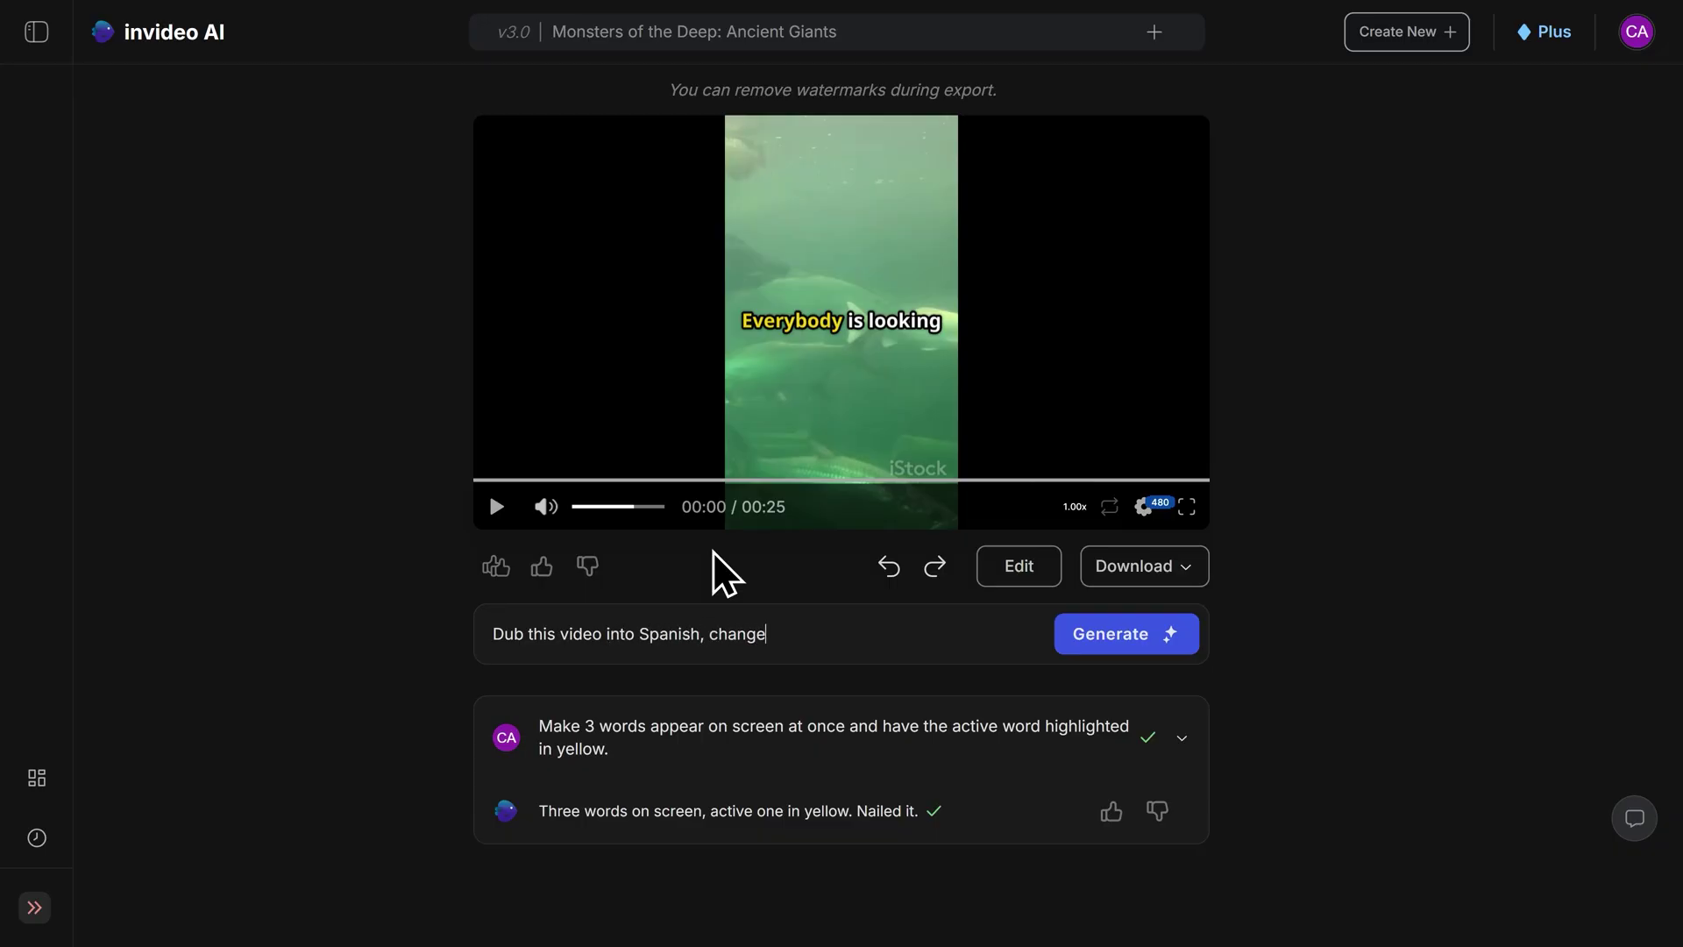
{"action": "type", "text": " both the voiceover and captions"}
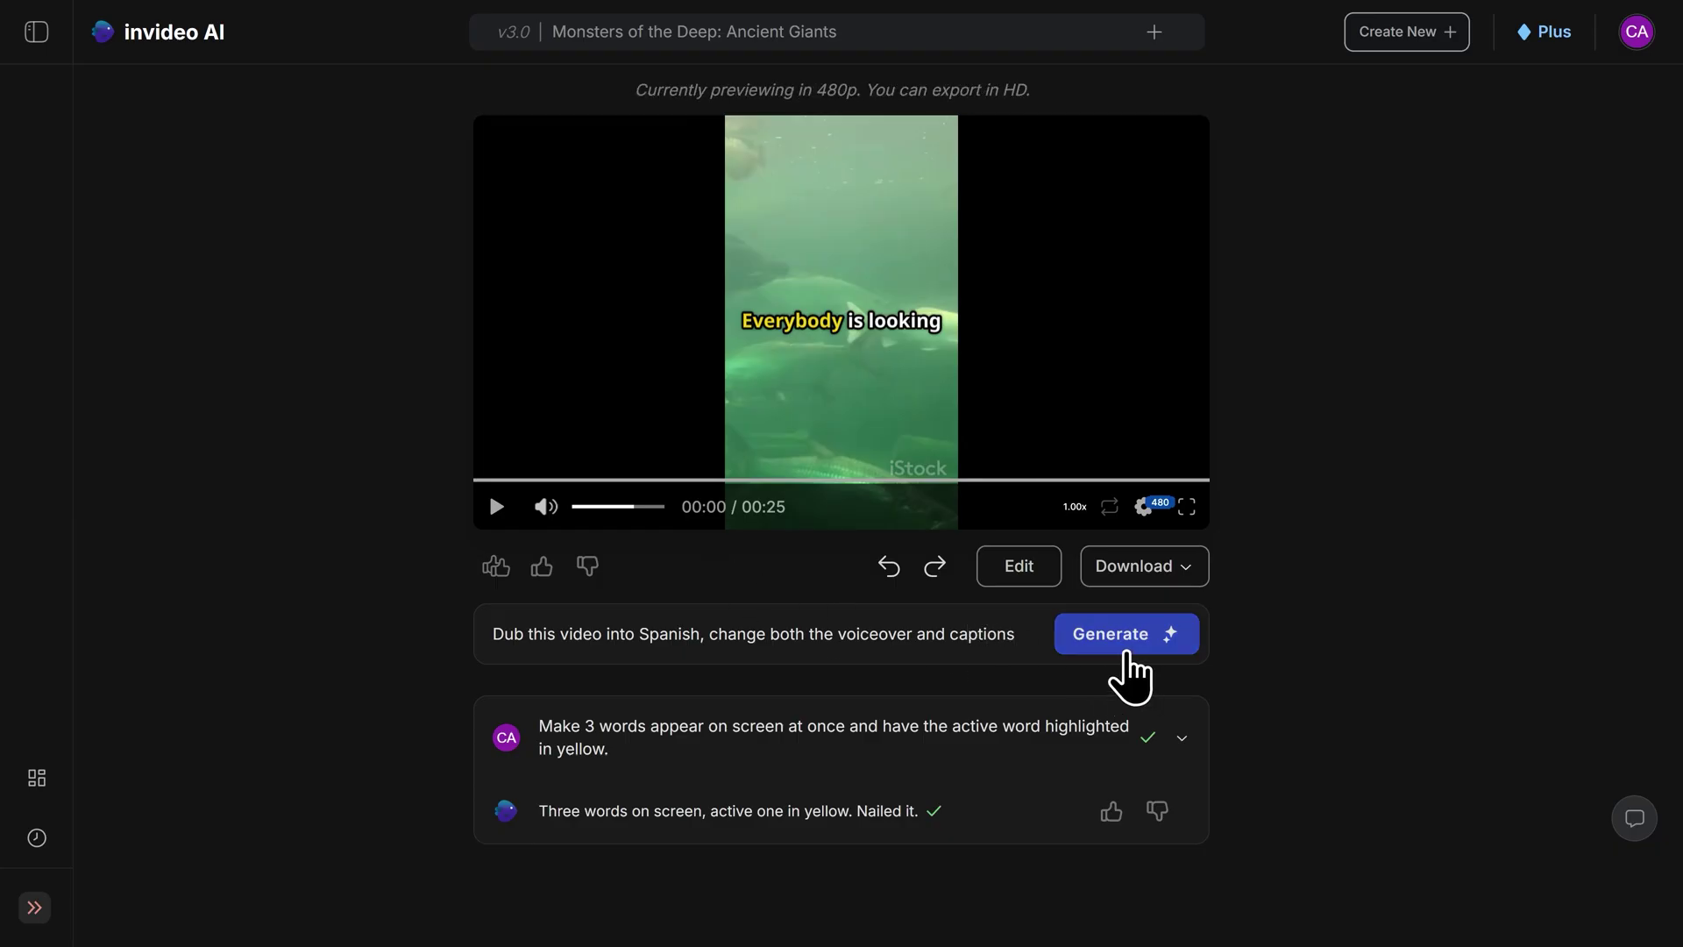
- Generate the Spanish dub, play part of it, then rewind to the start
{"action": "left_click", "coordinate": [1121, 645]}
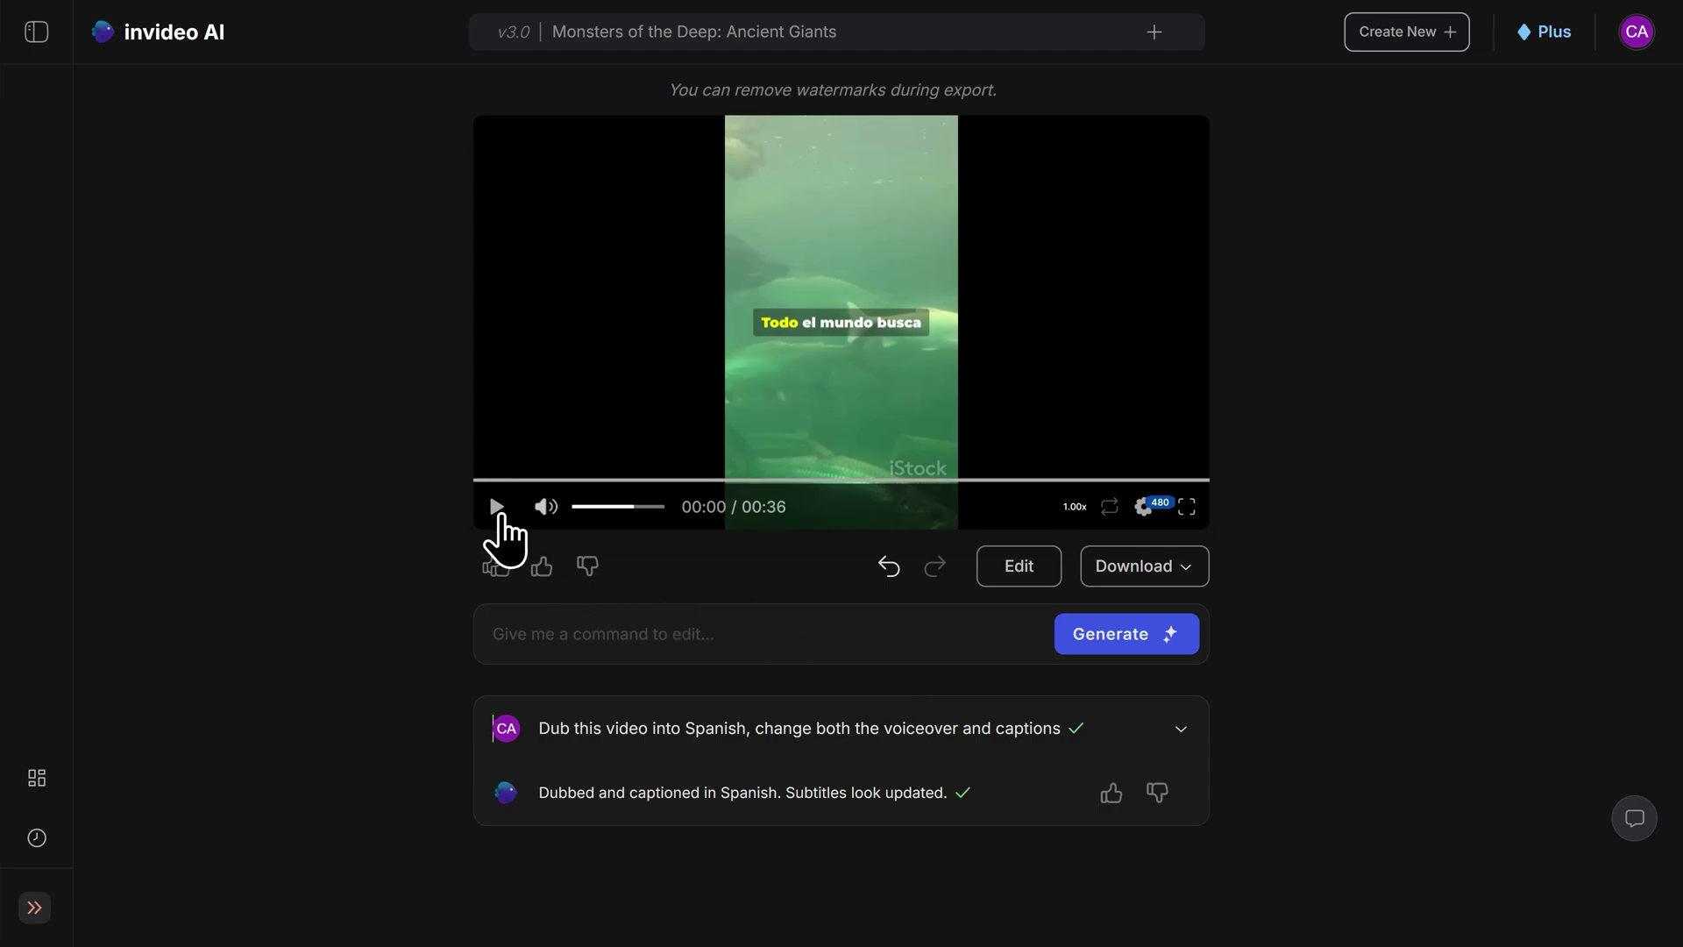
{"action": "left_click", "coordinate": [497, 509]}
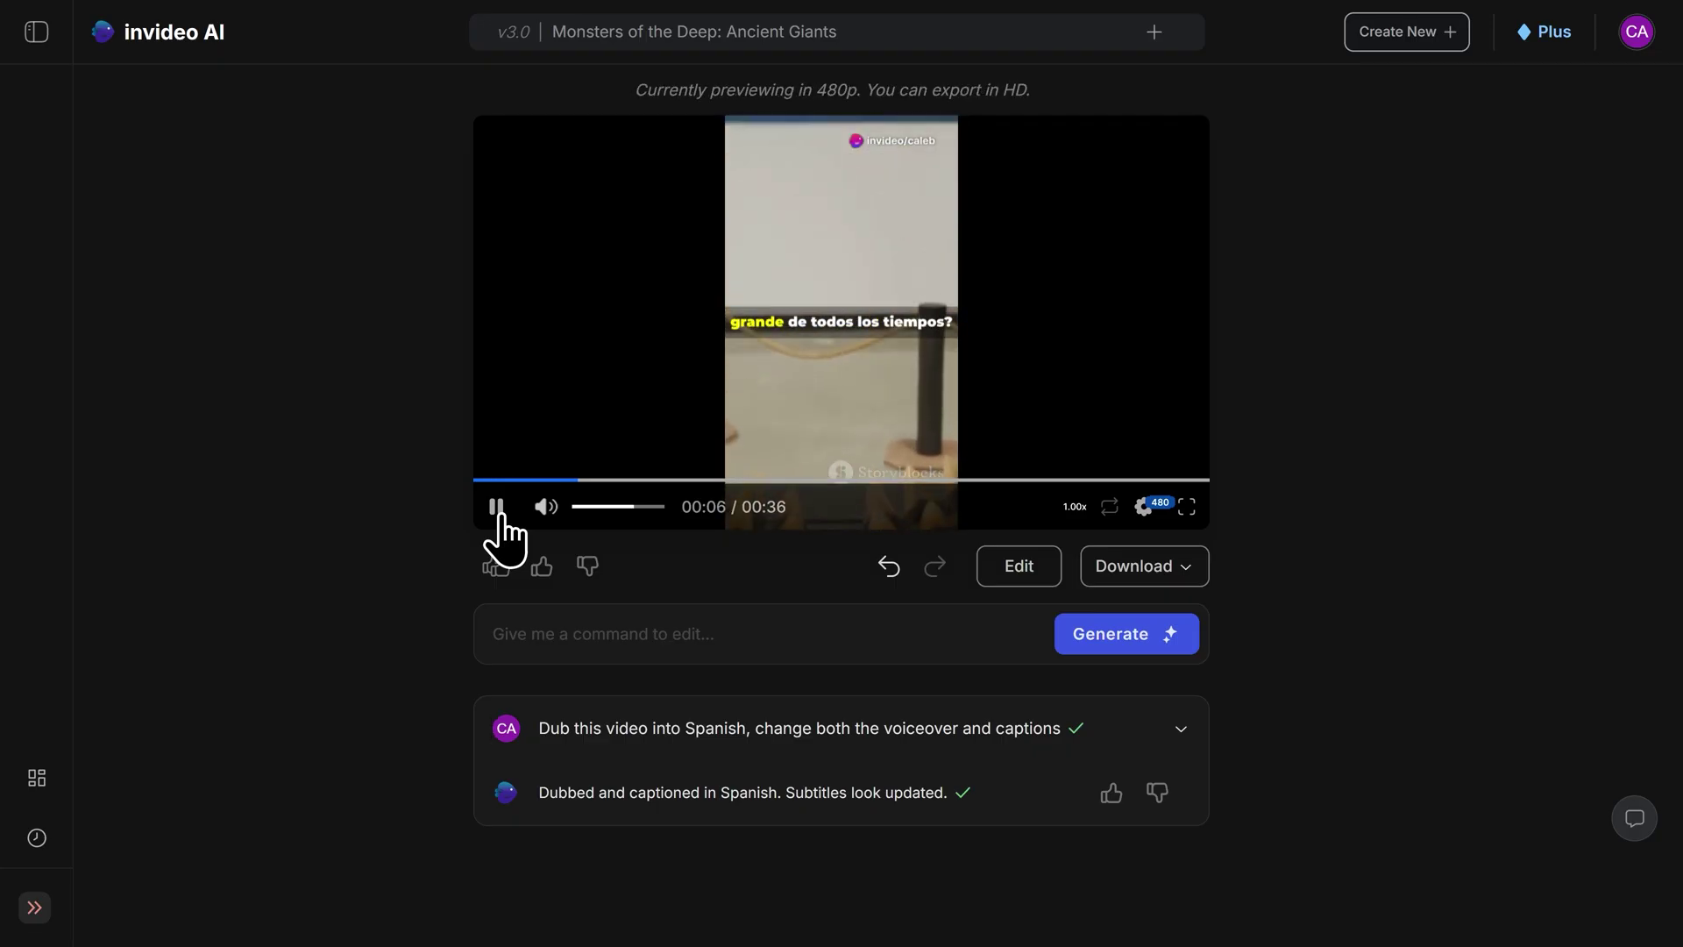
{"action": "left_click", "coordinate": [497, 508]}
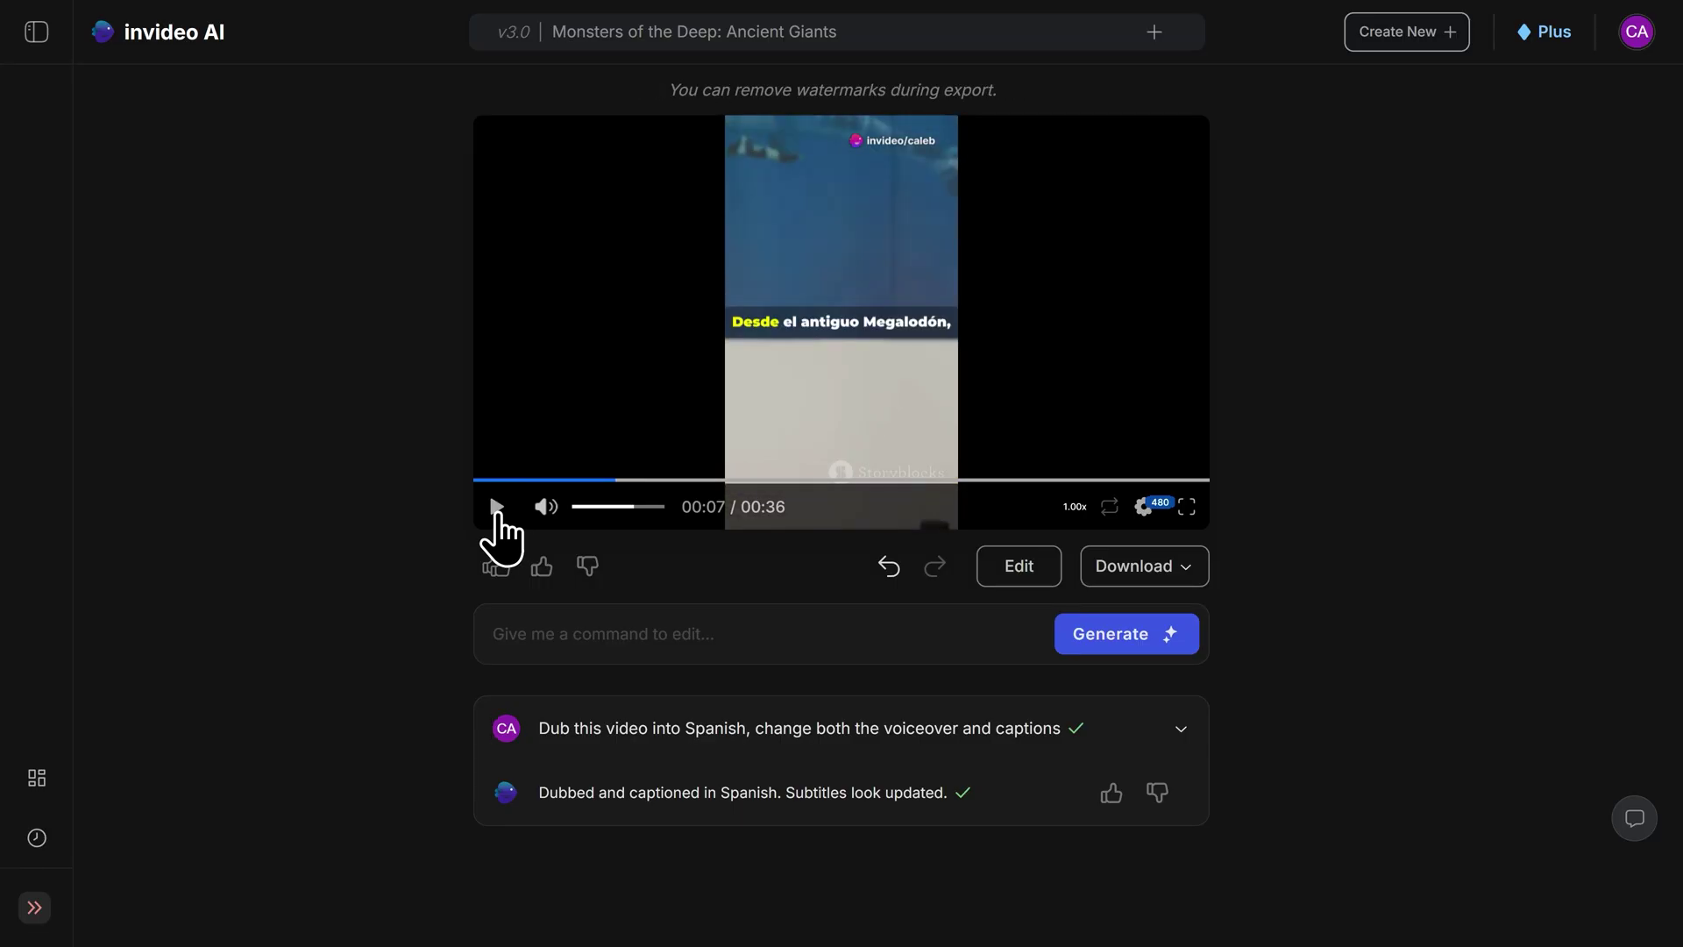
{"action": "left_click", "coordinate": [475, 480]}
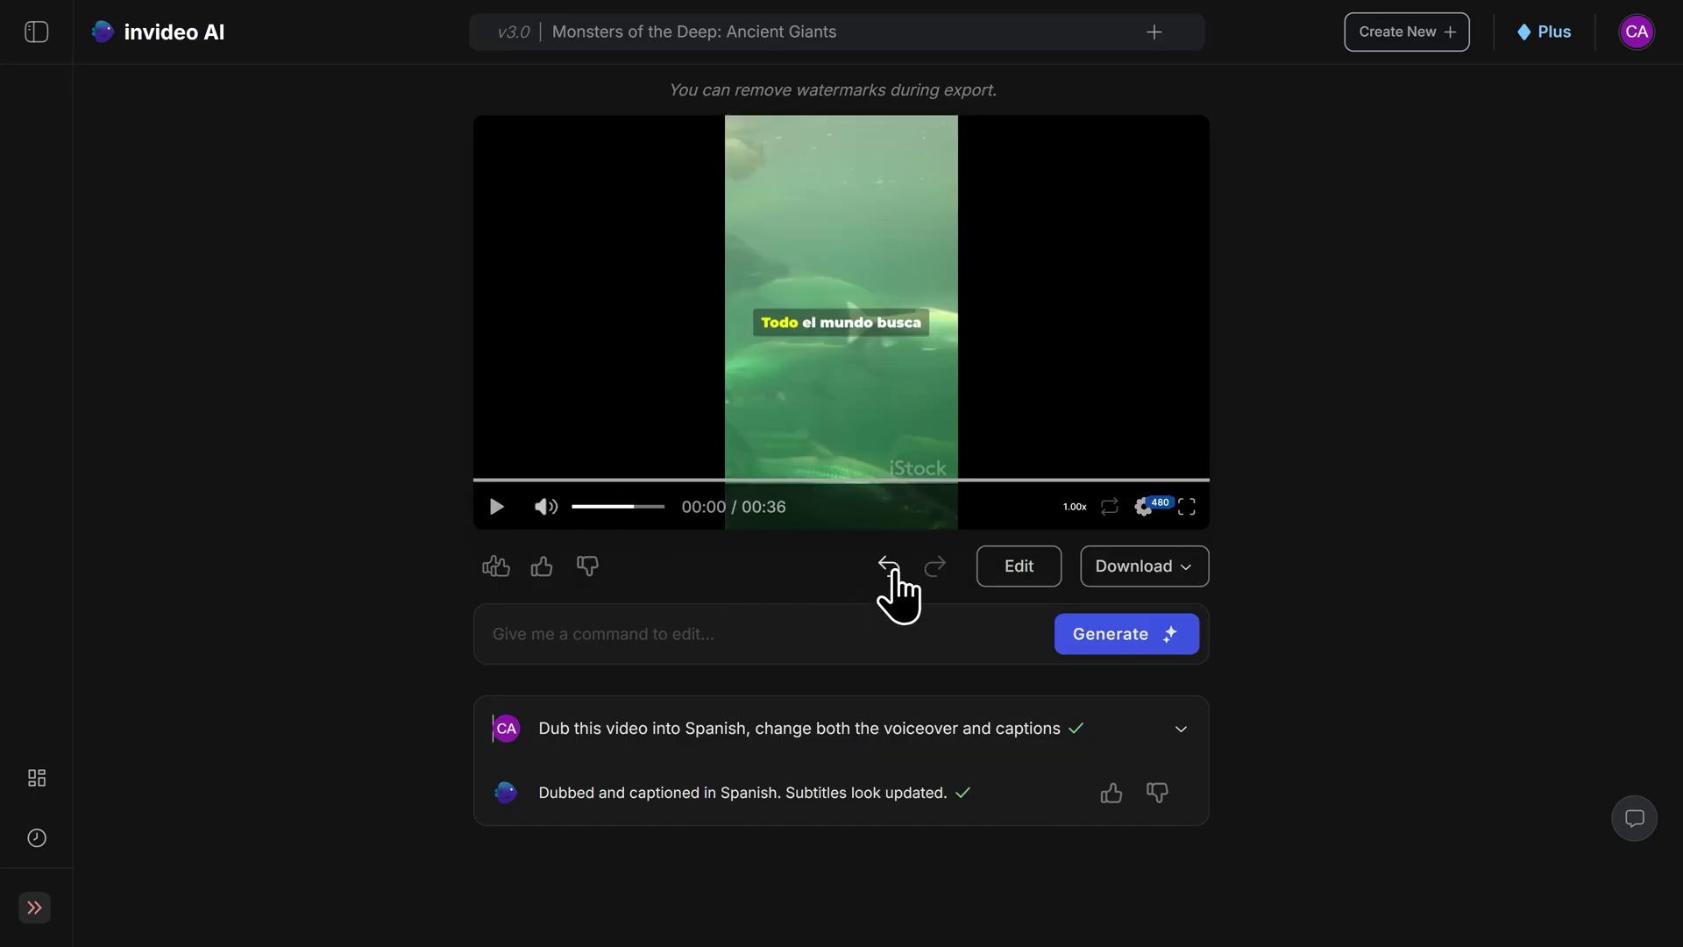
- Undo the Spanish dub to restore the 25-second English version, then show download options
{"action": "left_click", "coordinate": [889, 568]}
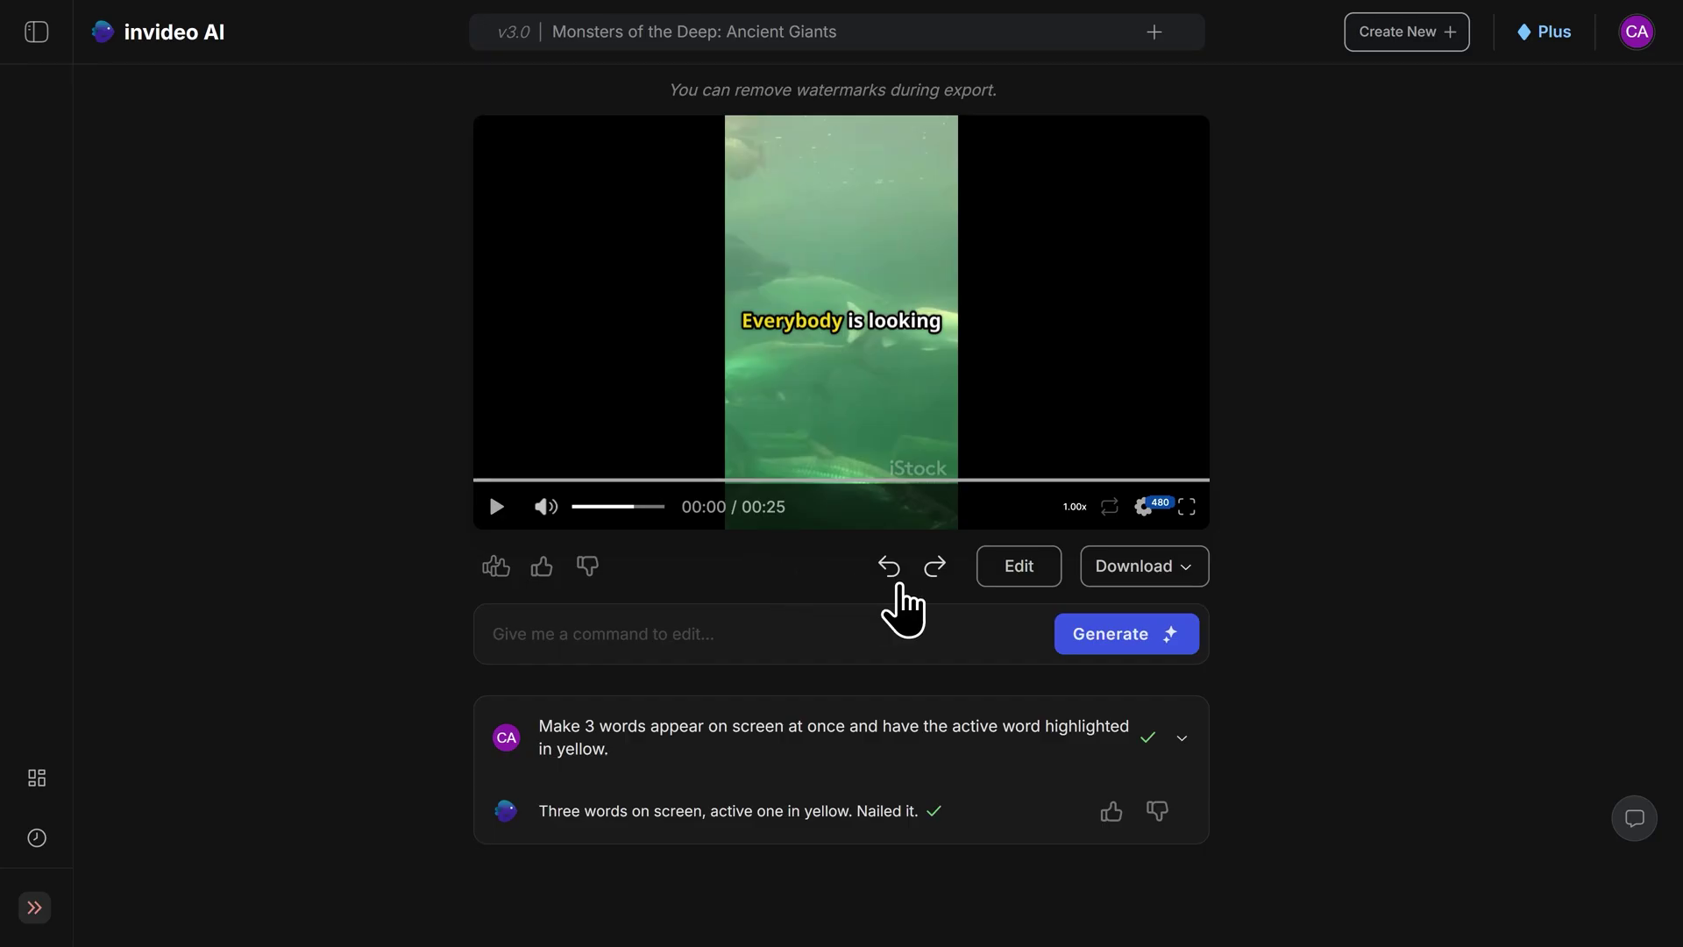
{"action": "left_click", "coordinate": [1149, 576]}
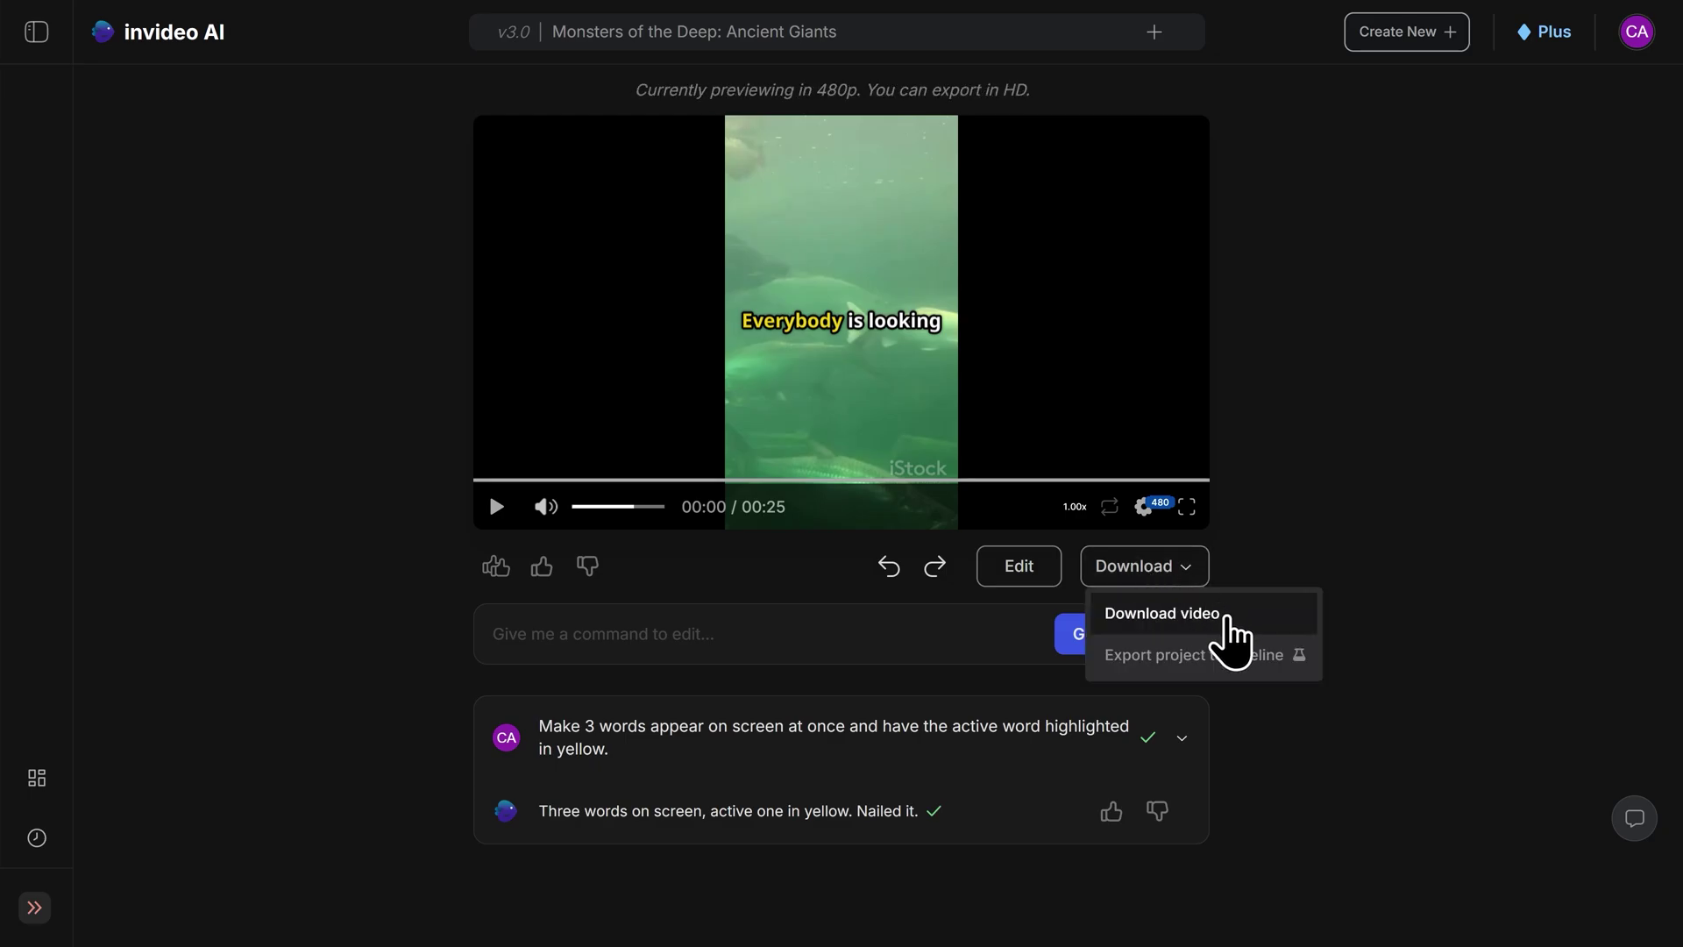
- Open the video download settings and review iStock licence usage: 2 used, 80 remaining
{"action": "left_click", "coordinate": [1221, 615]}
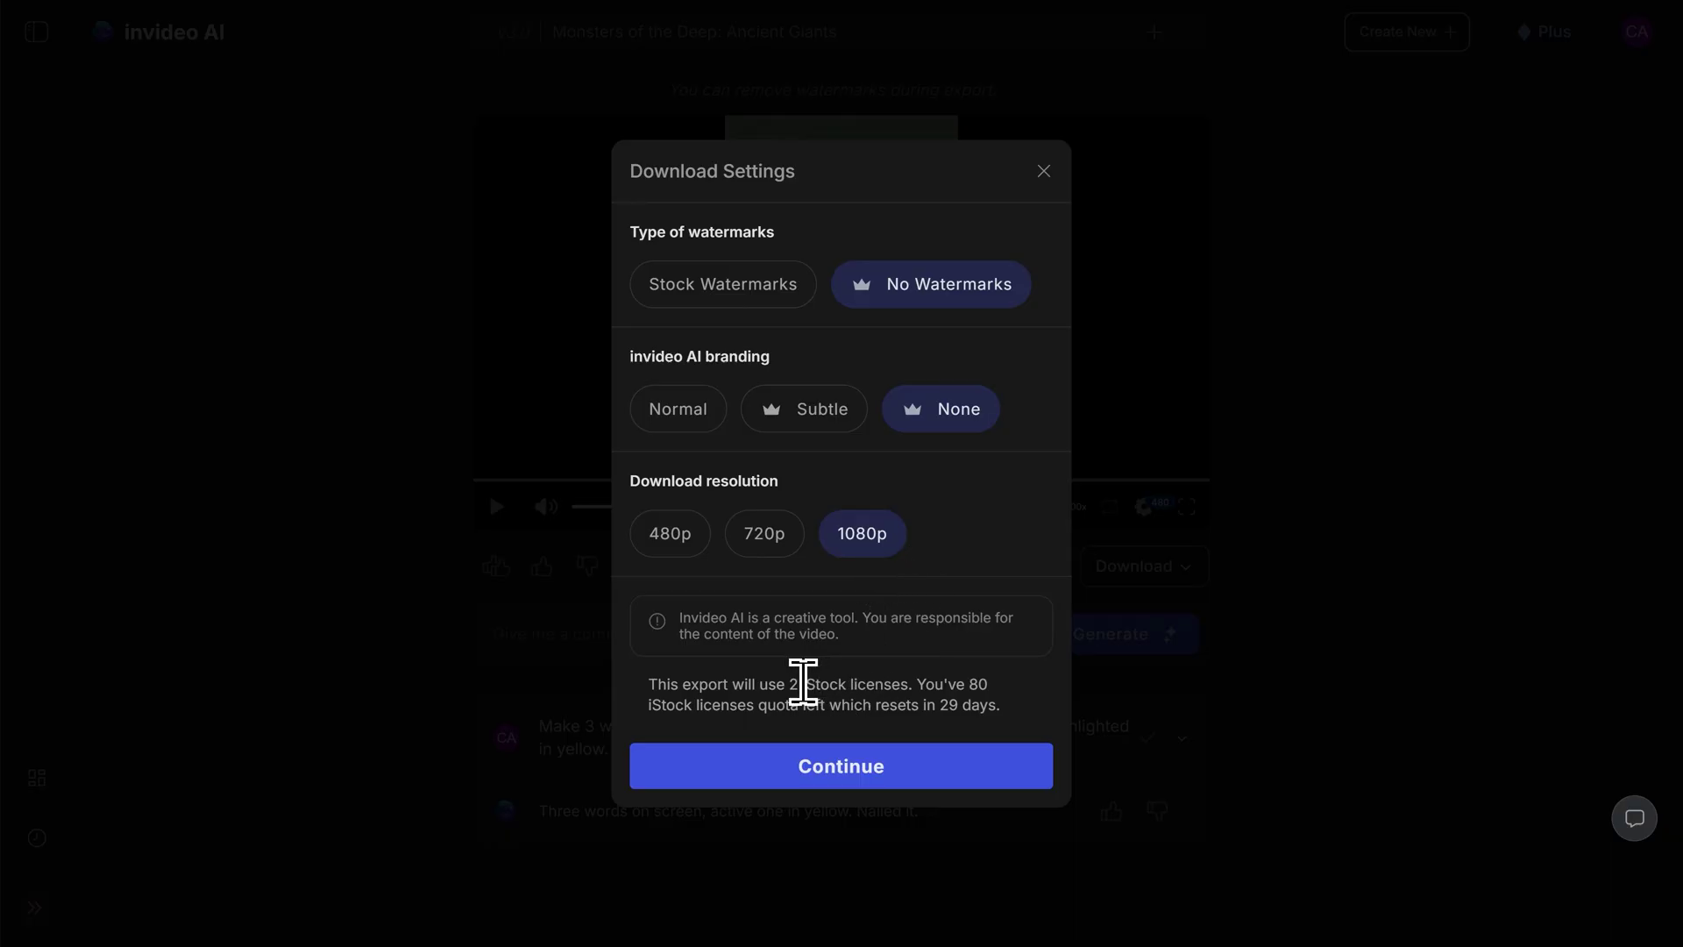
{"action": "left_click_drag", "start_coordinate": [789, 684], "coordinate": [909, 685]}
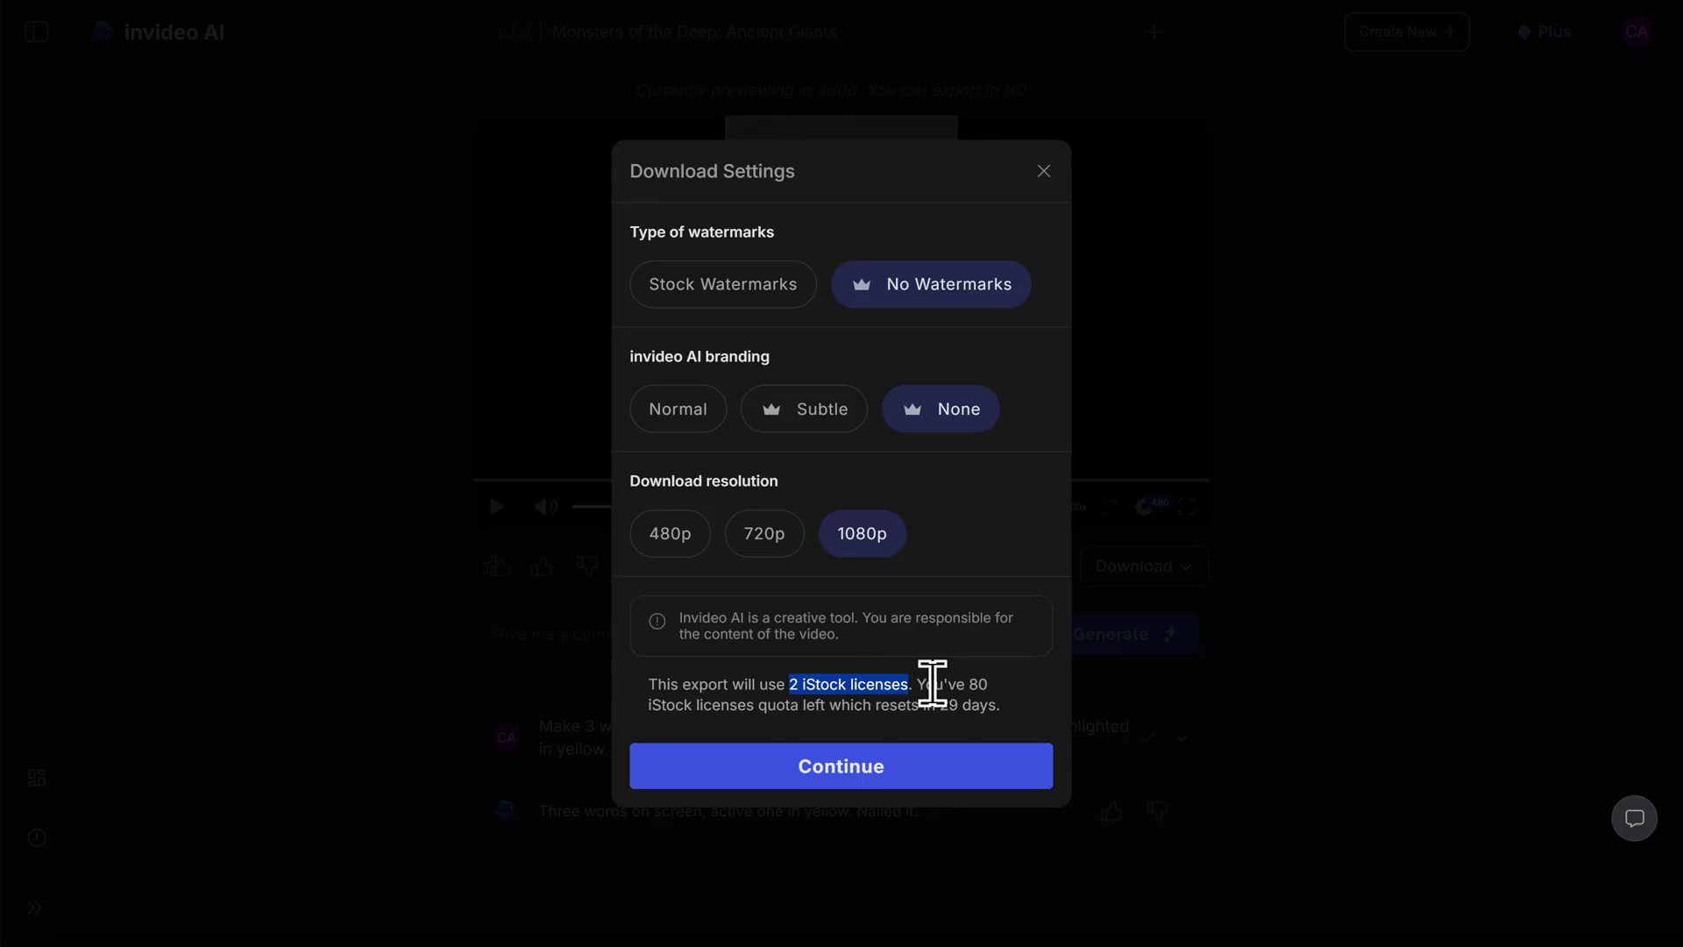
{"action": "left_click_drag", "start_coordinate": [966, 684], "coordinate": [997, 689]}
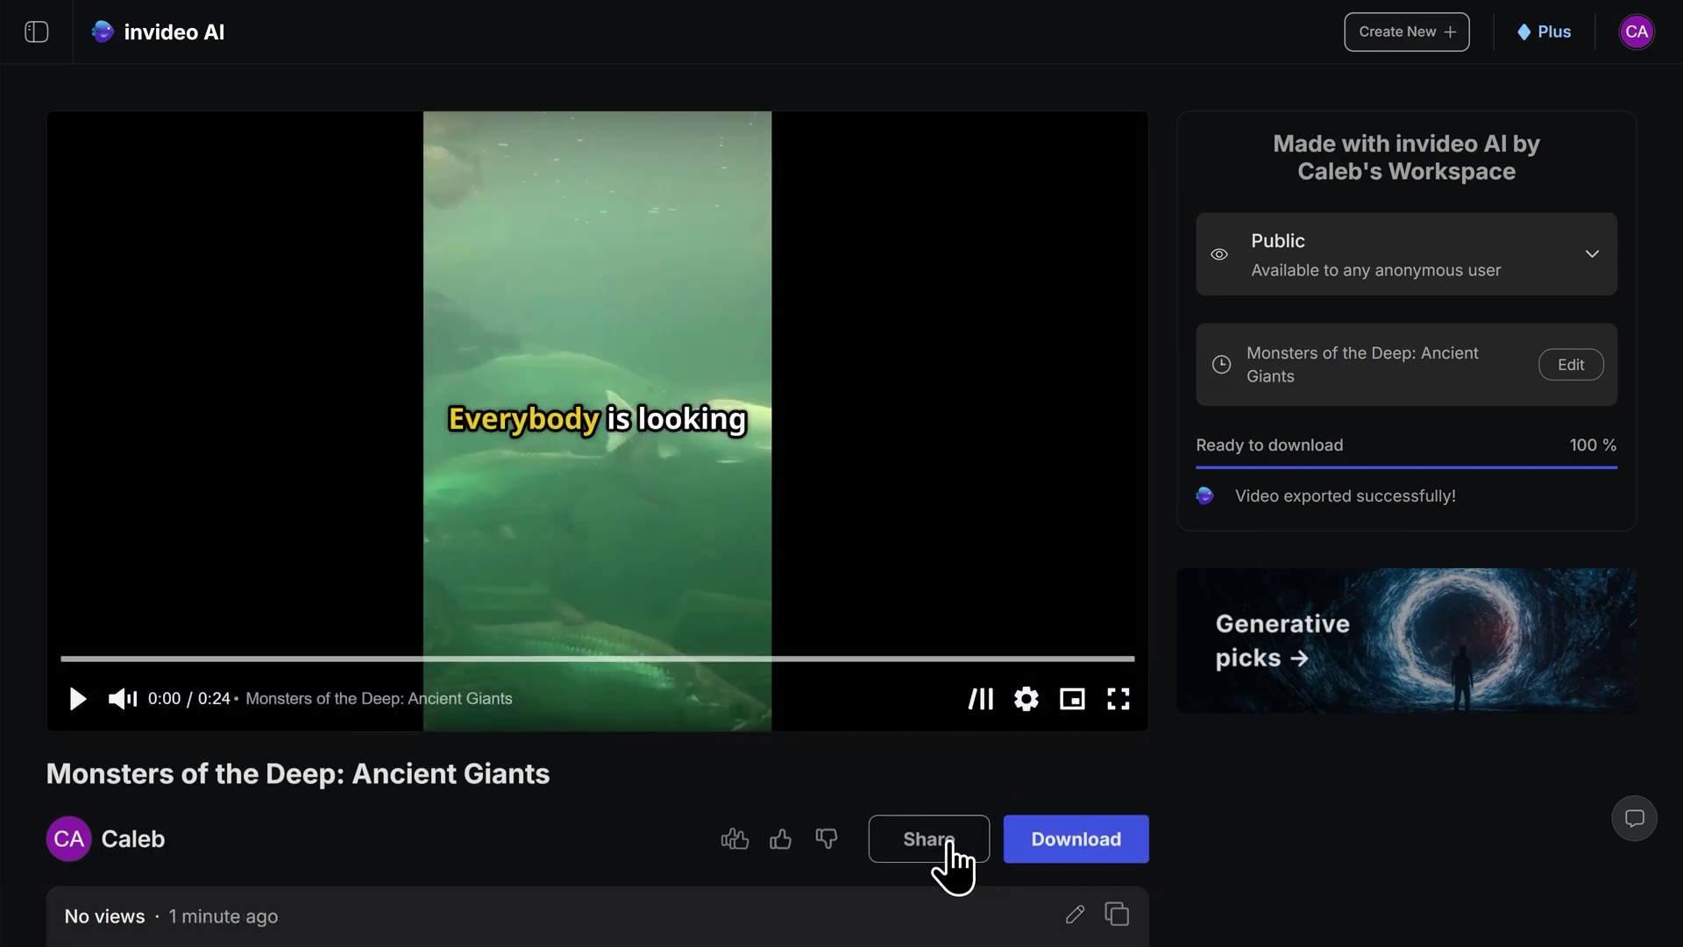
- View the exported short's sharing options, then close them
{"action": "left_click", "coordinate": [931, 853]}
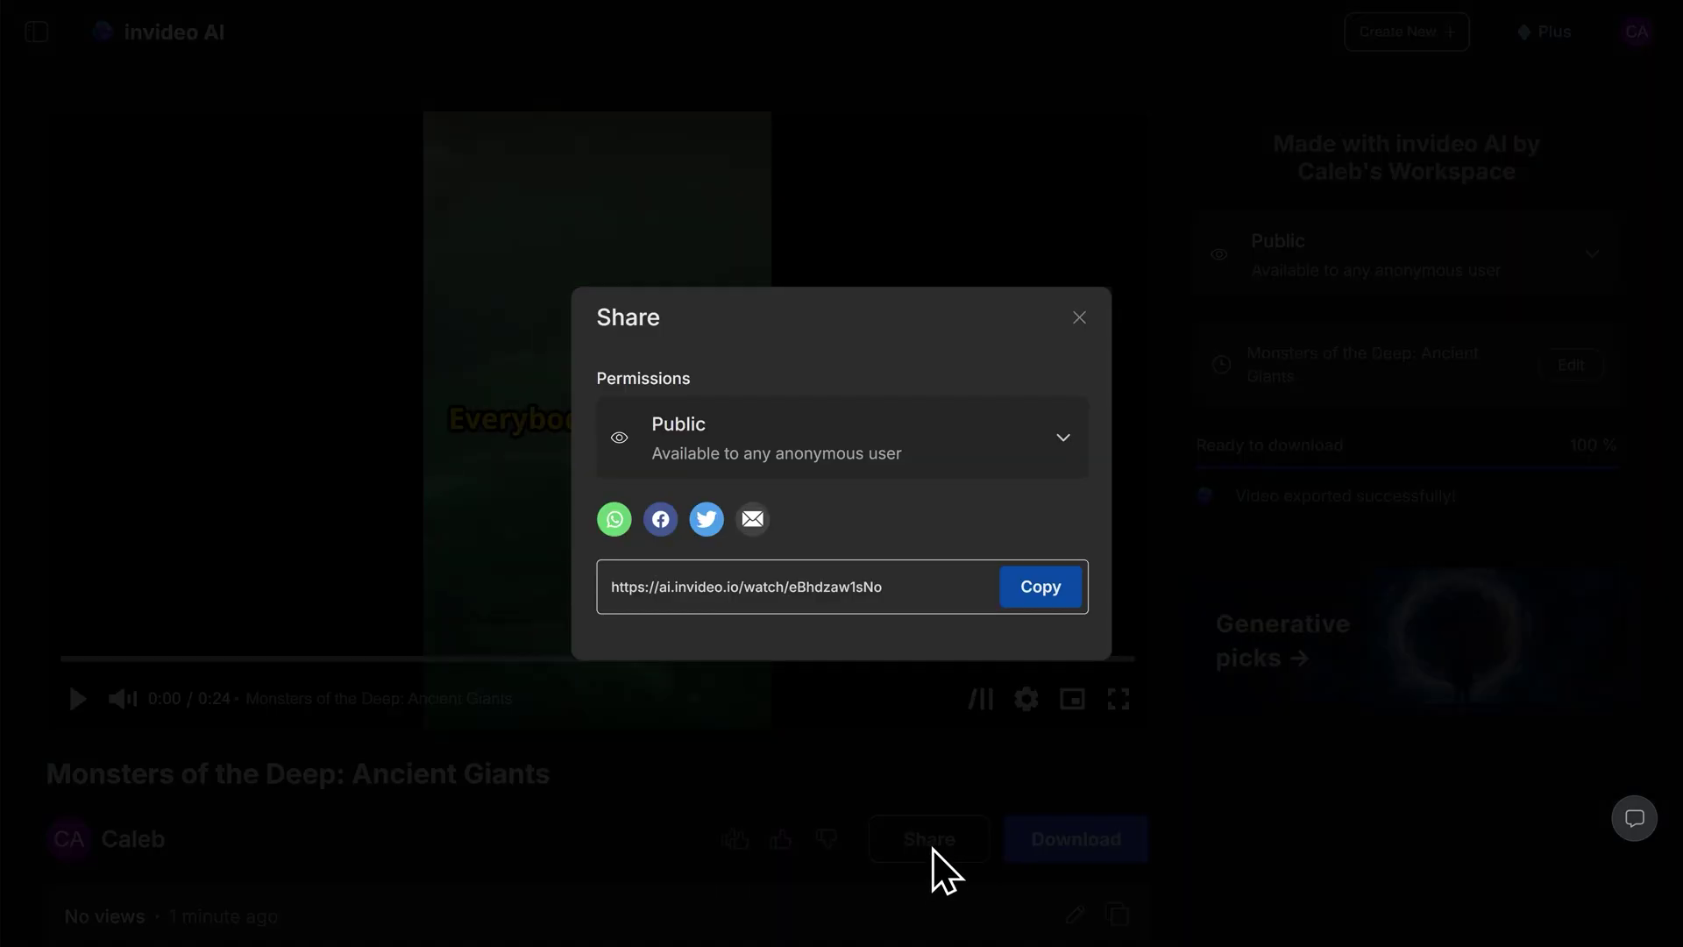
{"action": "left_click", "coordinate": [1079, 318]}
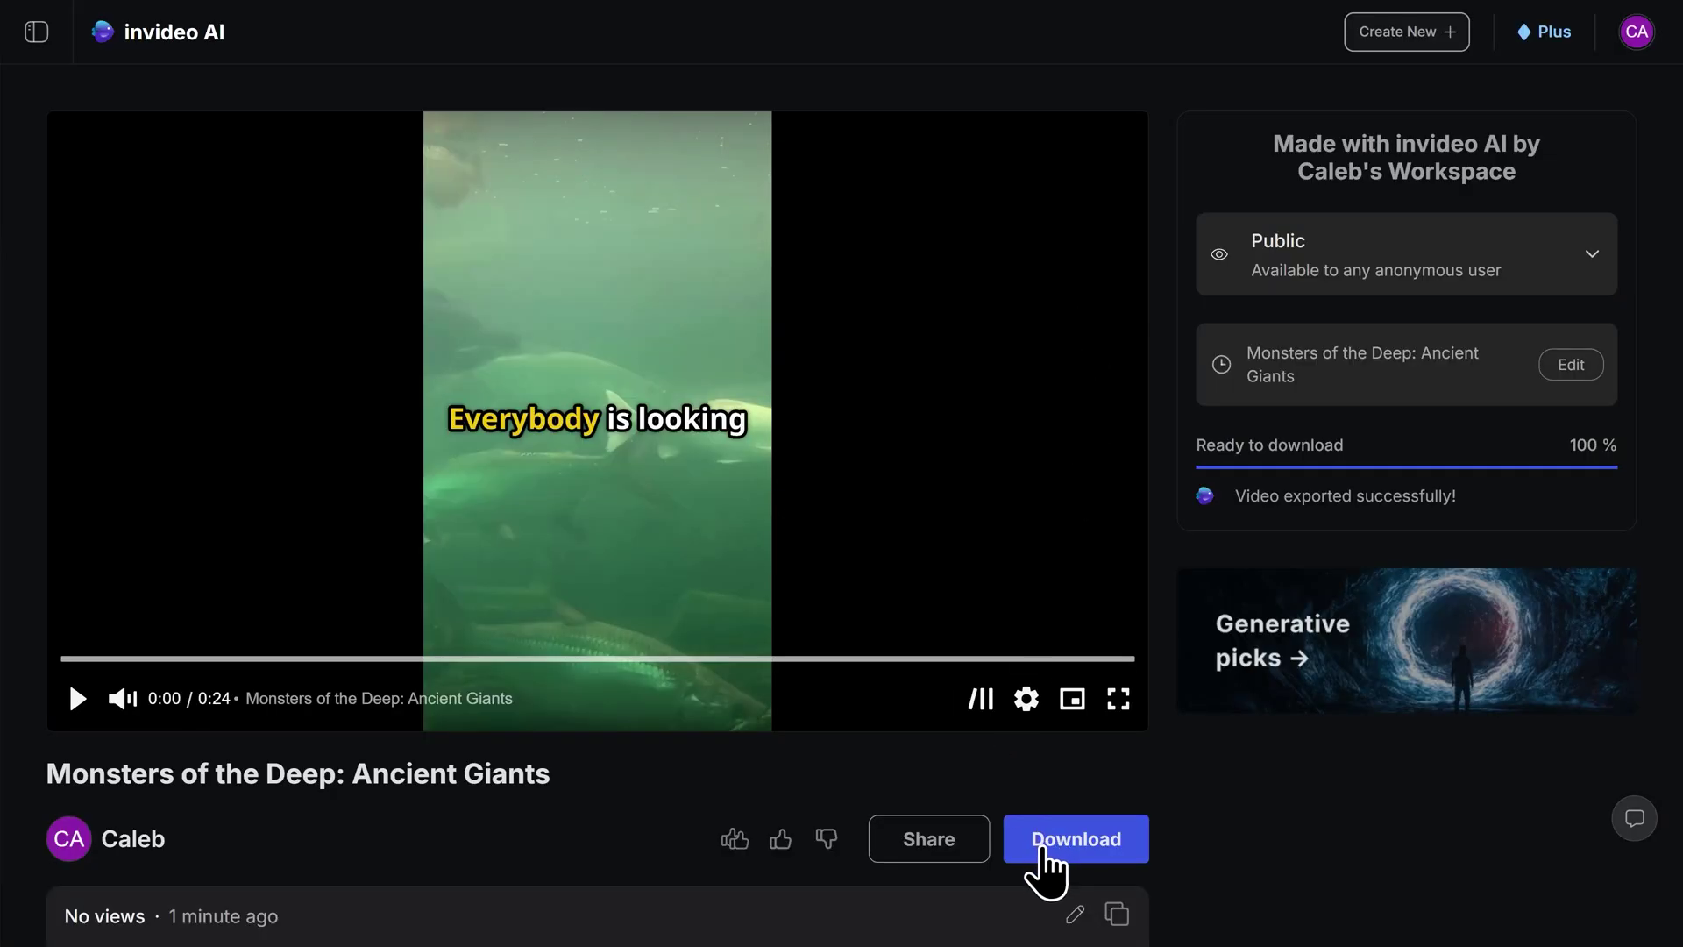